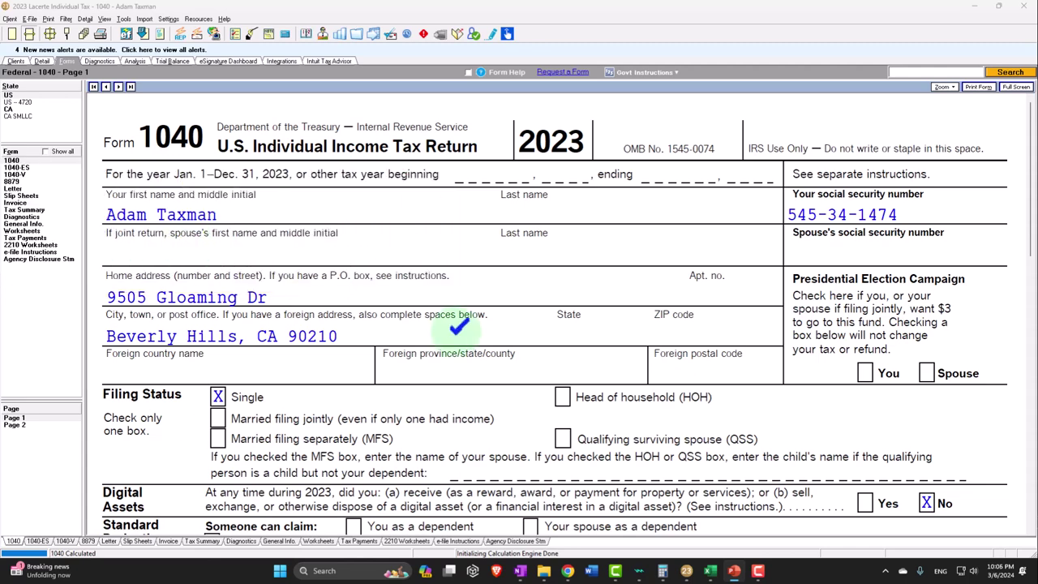
# Review page 1 of the 2023 Form 1040 from the filing status through the income lines to taxable income on line 15.
pyautogui.scroll(-2, 474, 322)
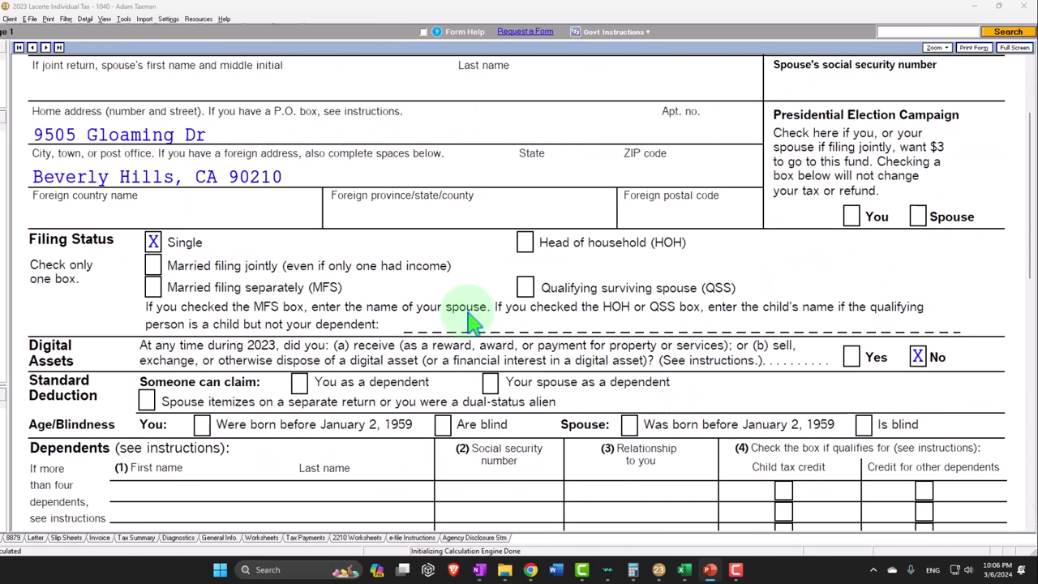
pyautogui.scroll(-6, 474, 323)
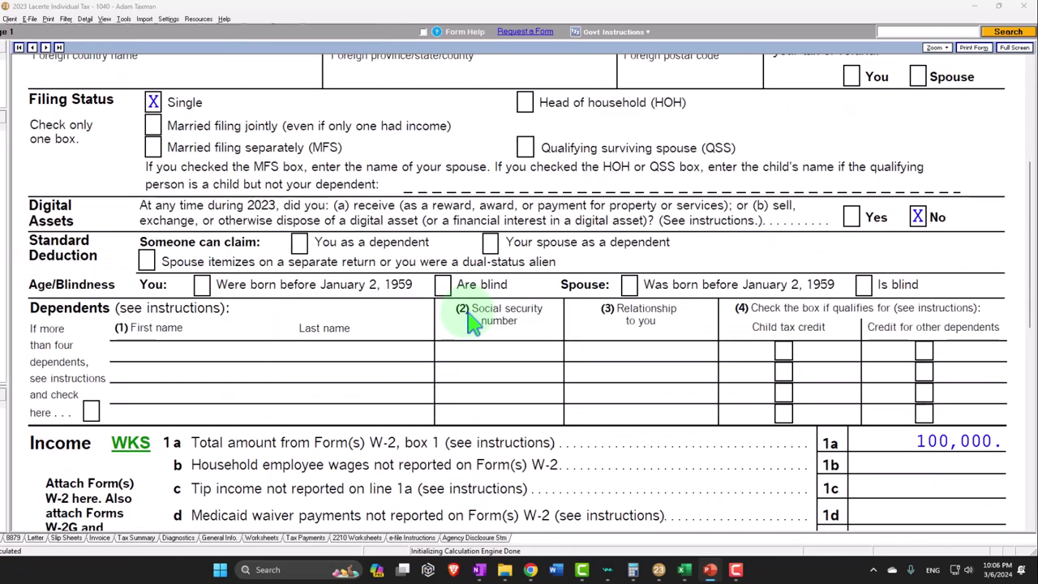
pyautogui.scroll(-6, 474, 323)
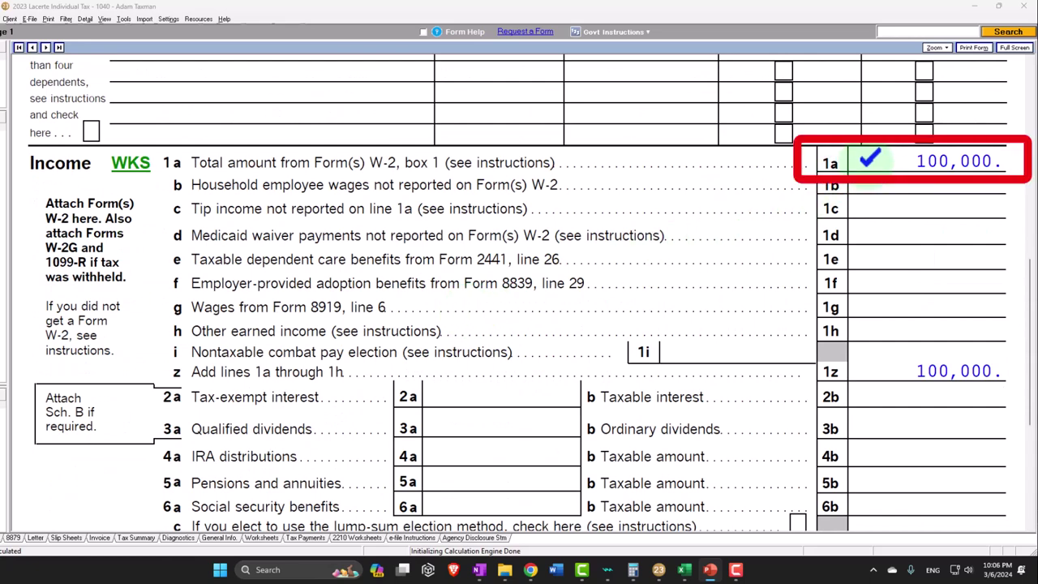
pyautogui.scroll(-6, 869, 159)
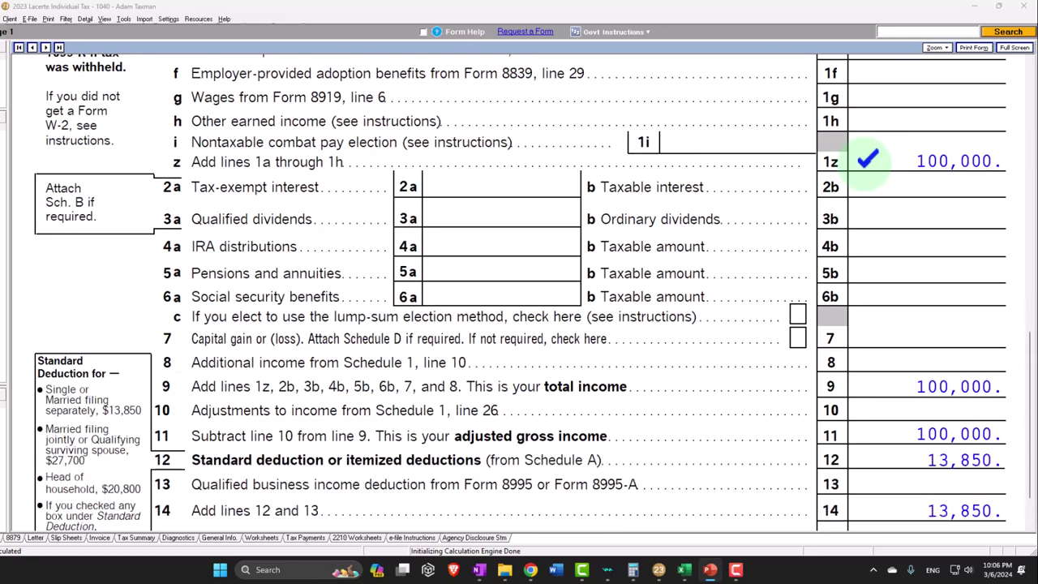
pyautogui.scroll(-2, 867, 161)
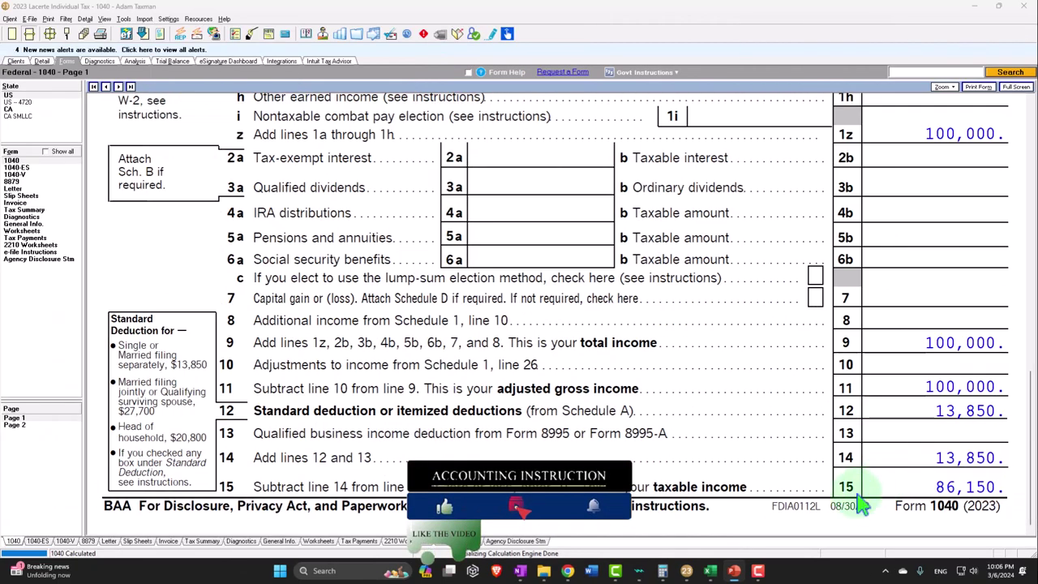
# Switch to the Excel worksheet and trace the 2023 tax formula through income, standard deduction, taxable income and tax before credits.
pyautogui.click(709, 571)
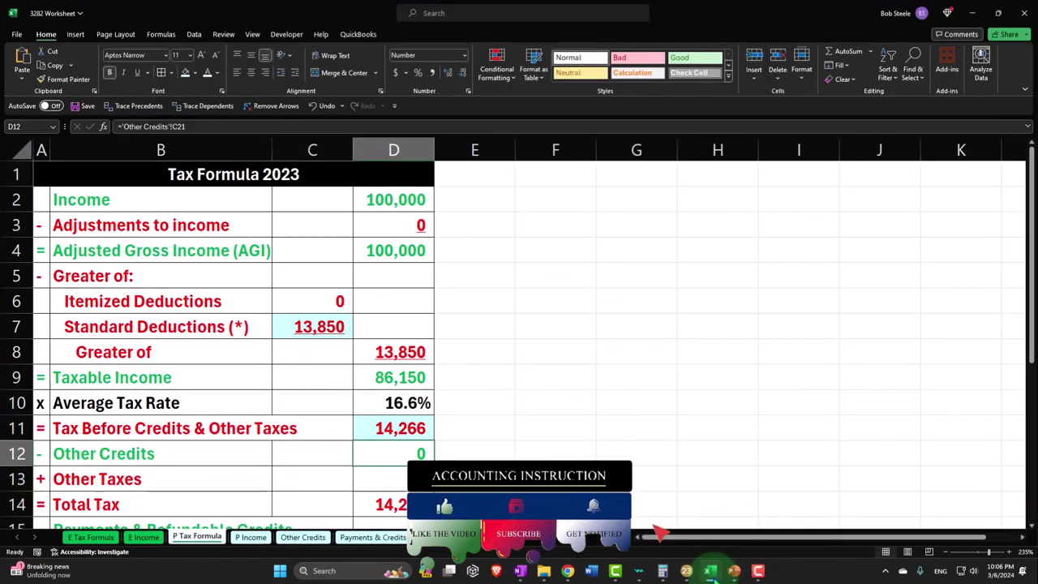
pyautogui.click(393, 199)
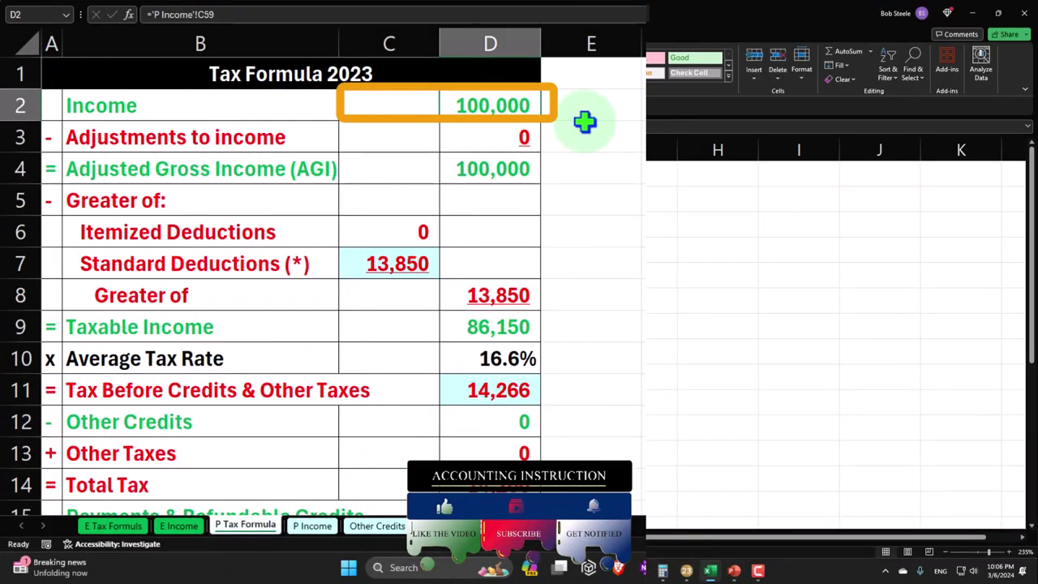
pyautogui.press('Down')
pyautogui.press('Down')
pyautogui.press('Down')
pyautogui.press('Down')
pyautogui.press('Down')
pyautogui.press('Left')
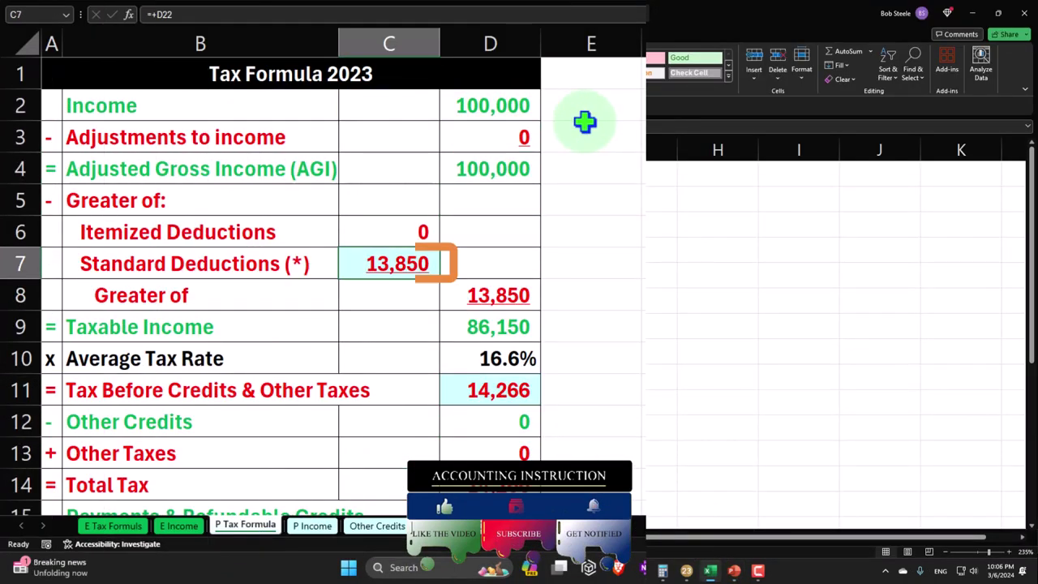
pyautogui.press('Down')
pyautogui.press('Right')
pyautogui.press('Down')
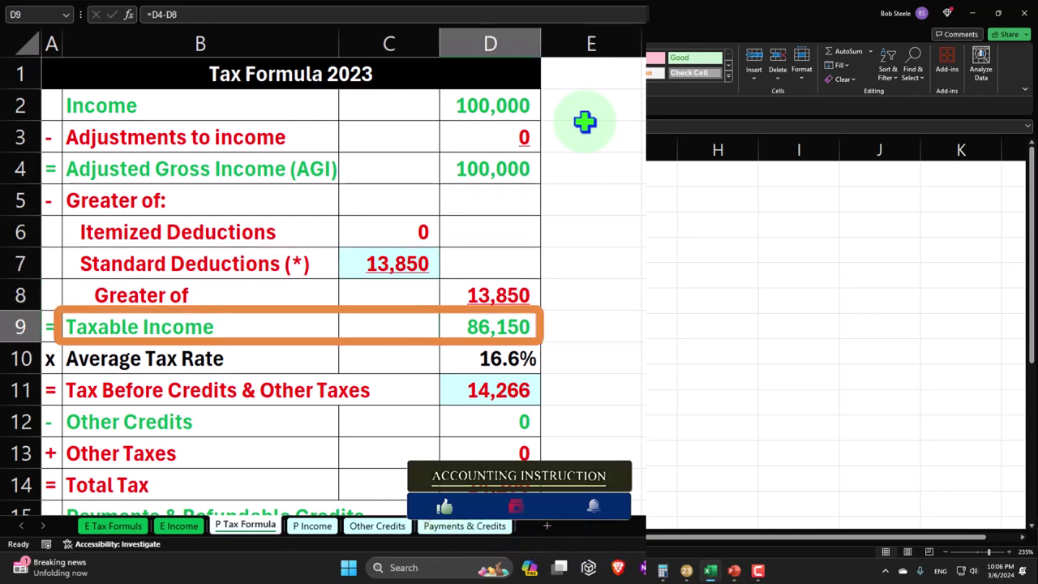
pyautogui.press('Down')
pyautogui.press('Down')
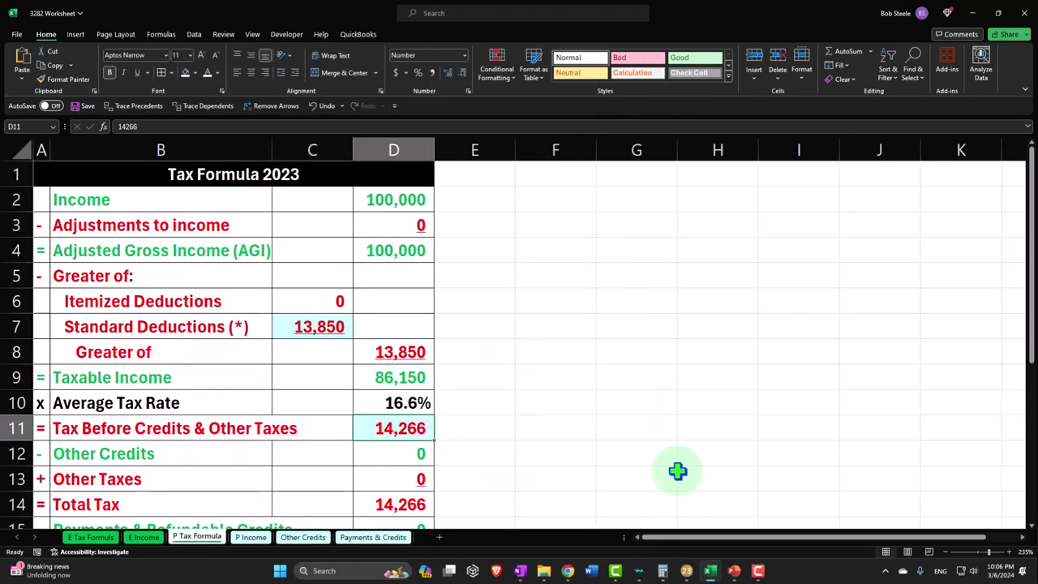
# Switch back to Lacerte and review the tax lines on Form 1040 page 2 and the income lines through line 8 on page 1.
pyautogui.click(687, 571)
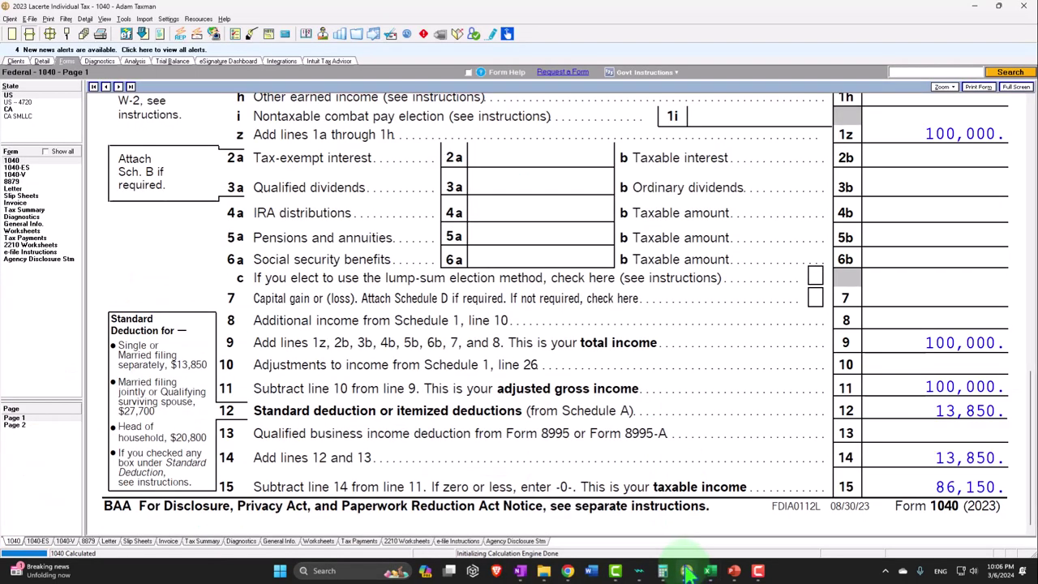
pyautogui.click(36, 425)
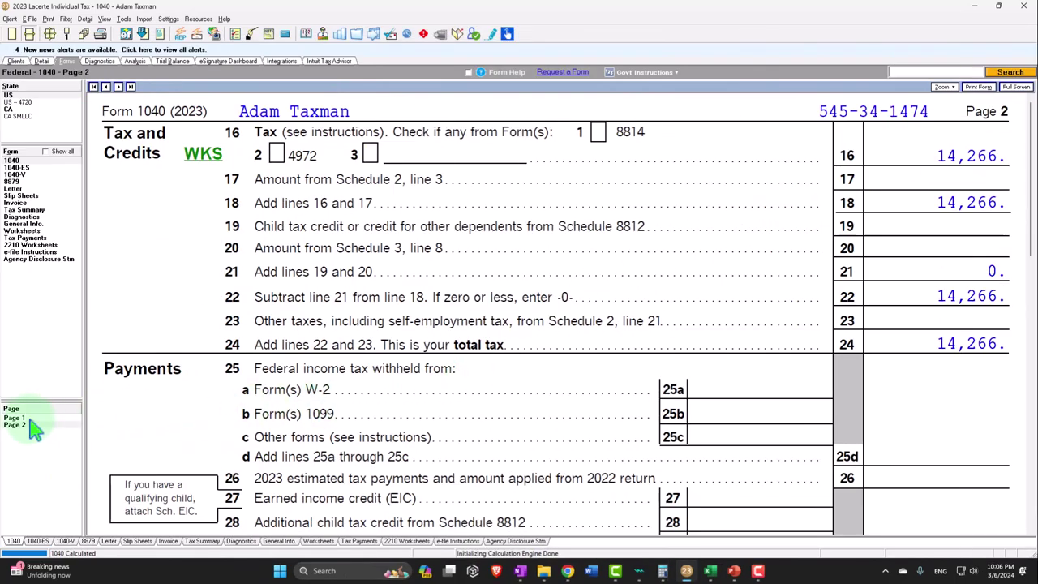
pyautogui.click(25, 418)
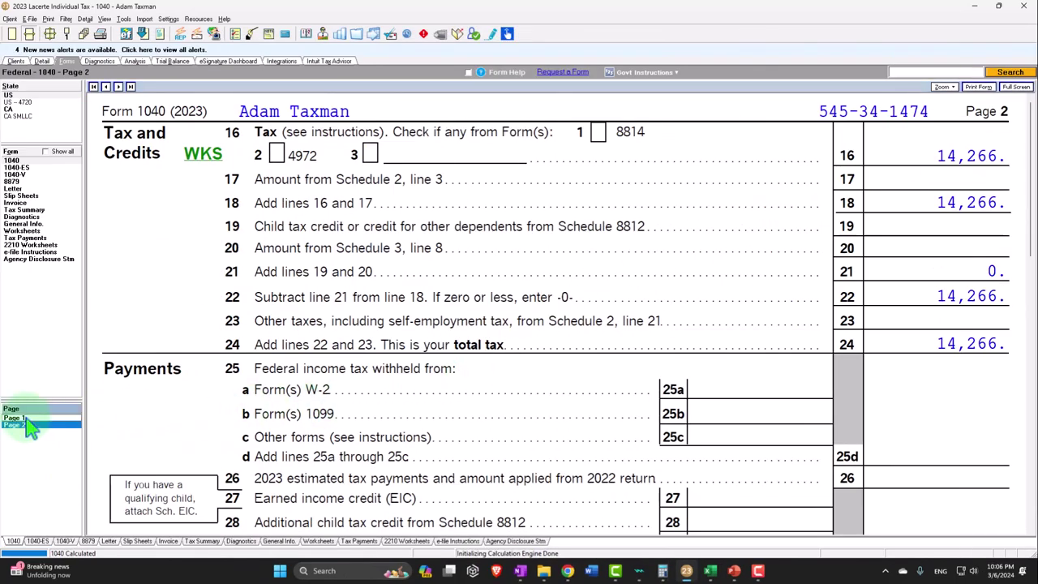
pyautogui.scroll(-5, 315, 403)
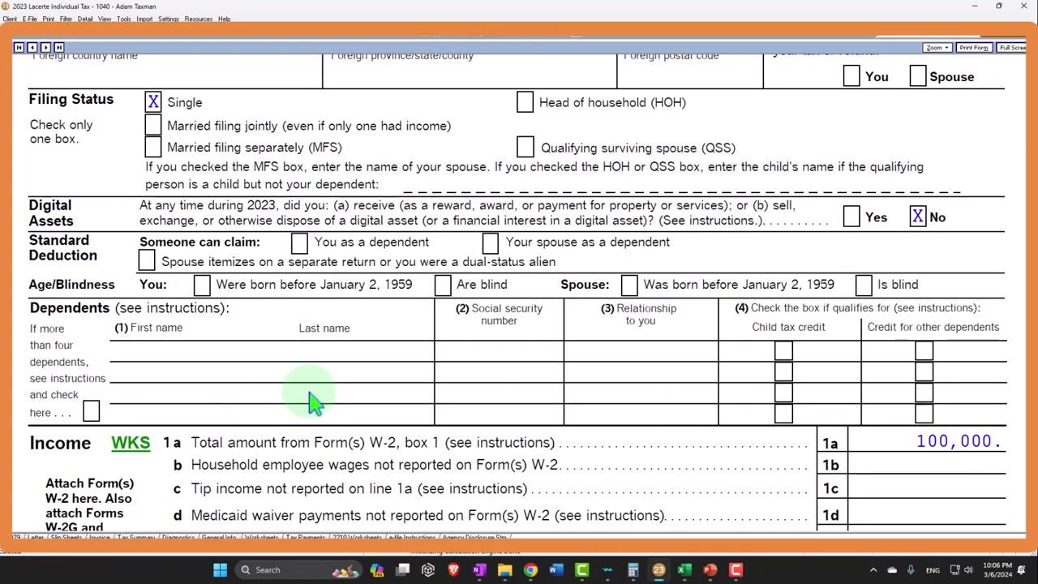
pyautogui.scroll(-1, 315, 403)
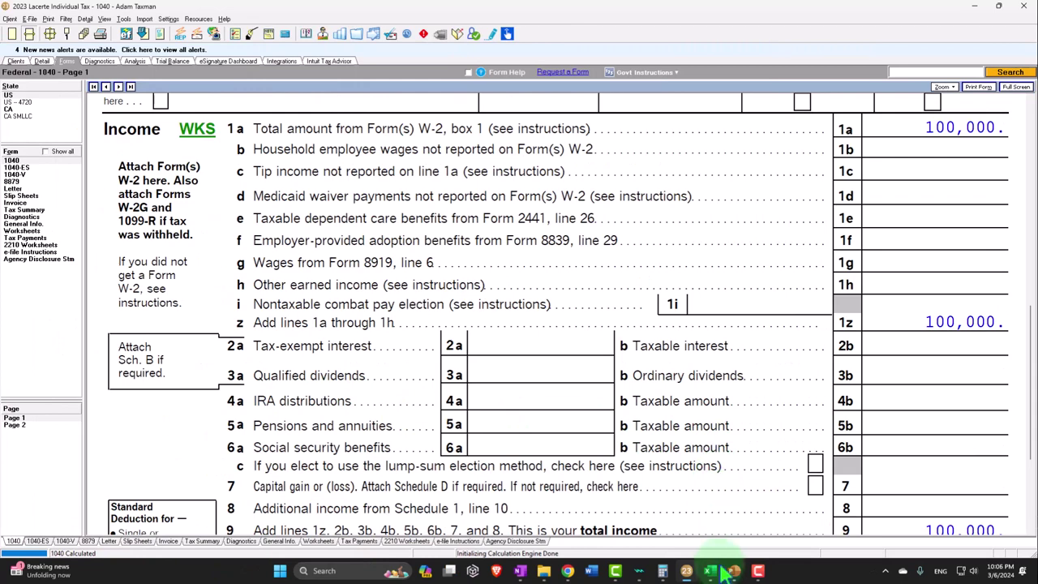
pyautogui.click(685, 570)
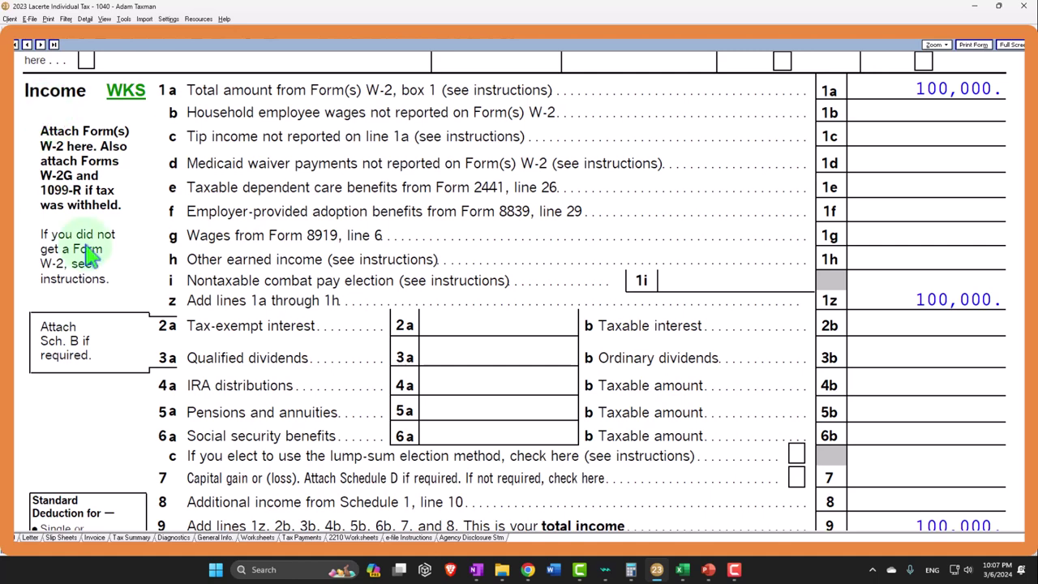
pyautogui.scroll(-1, 118, 319)
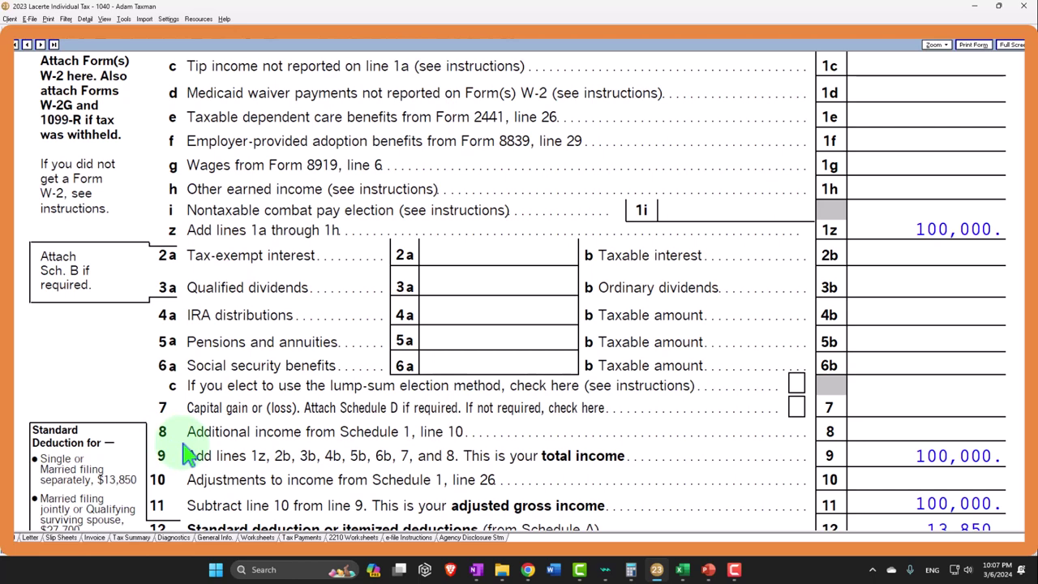
pyautogui.click(889, 417)
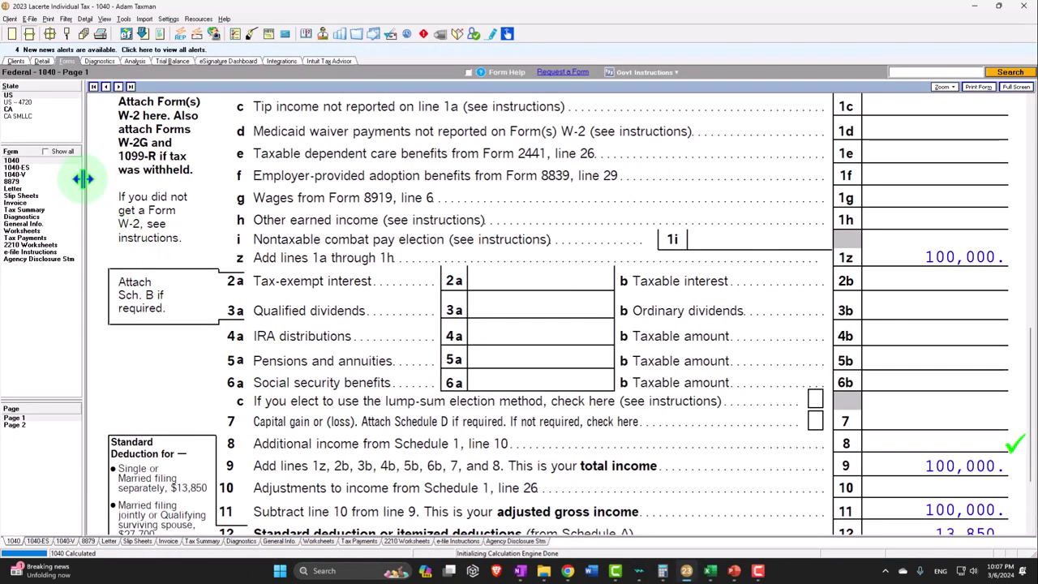
# Show all forms in the form list and open Schedule 1 to examine its additional income lines 1 through 10.
pyautogui.click(46, 151)
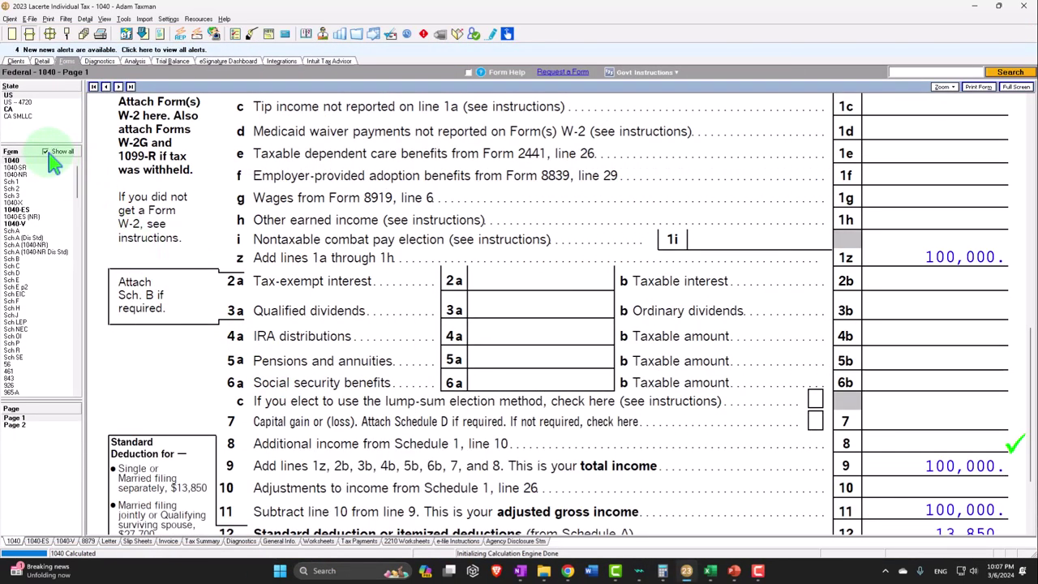
pyautogui.click(20, 180)
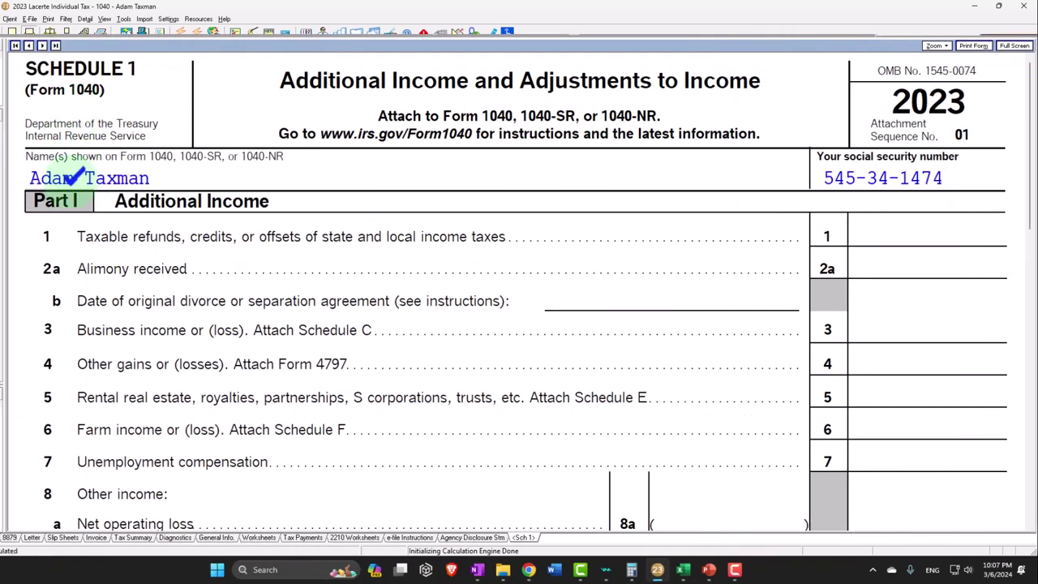
pyautogui.scroll(-10, 180, 275)
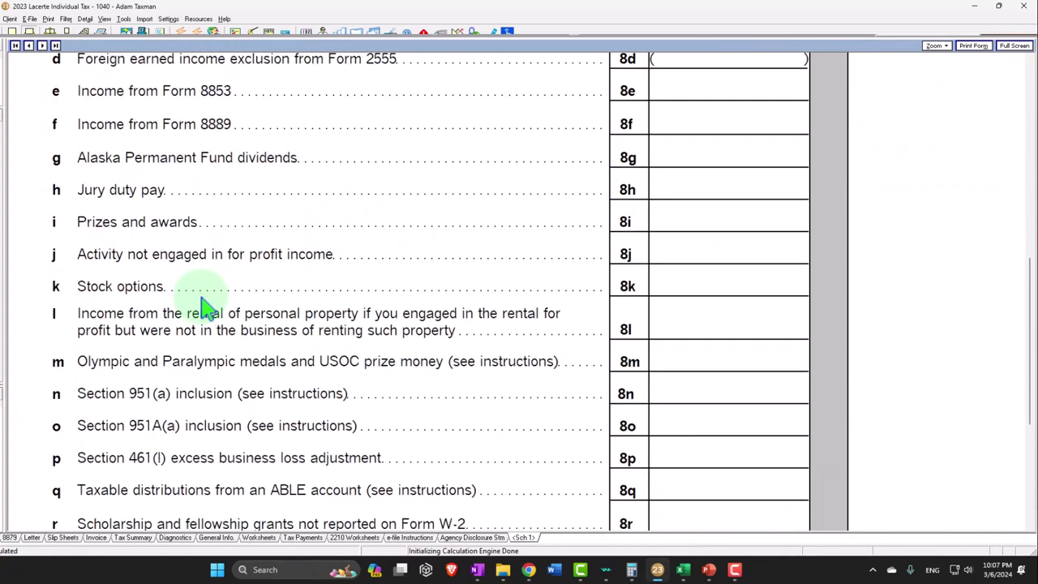
pyautogui.scroll(-4, 203, 304)
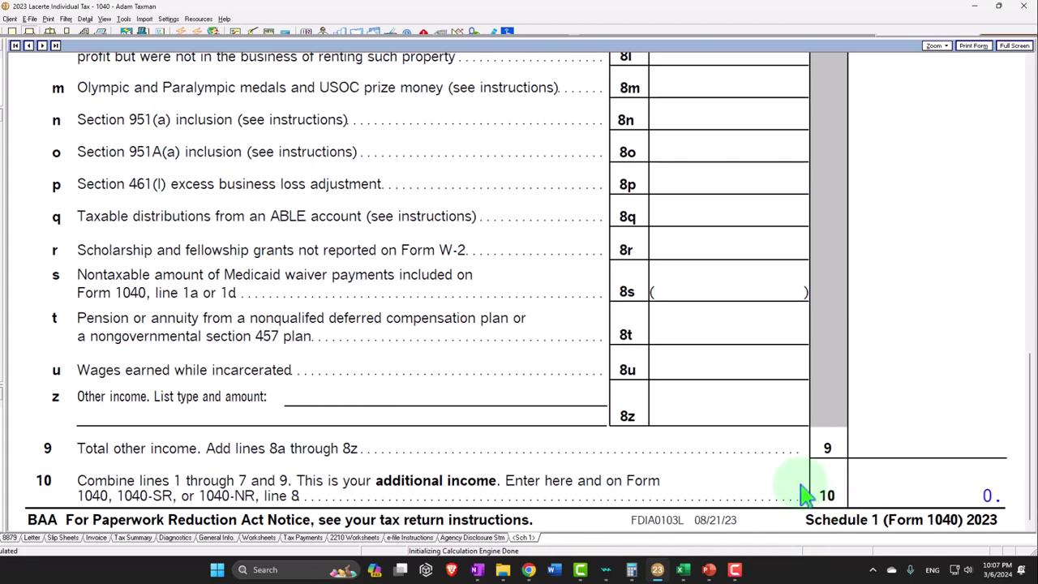
pyautogui.scroll(4, 807, 495)
pyautogui.scroll(5, 801, 489)
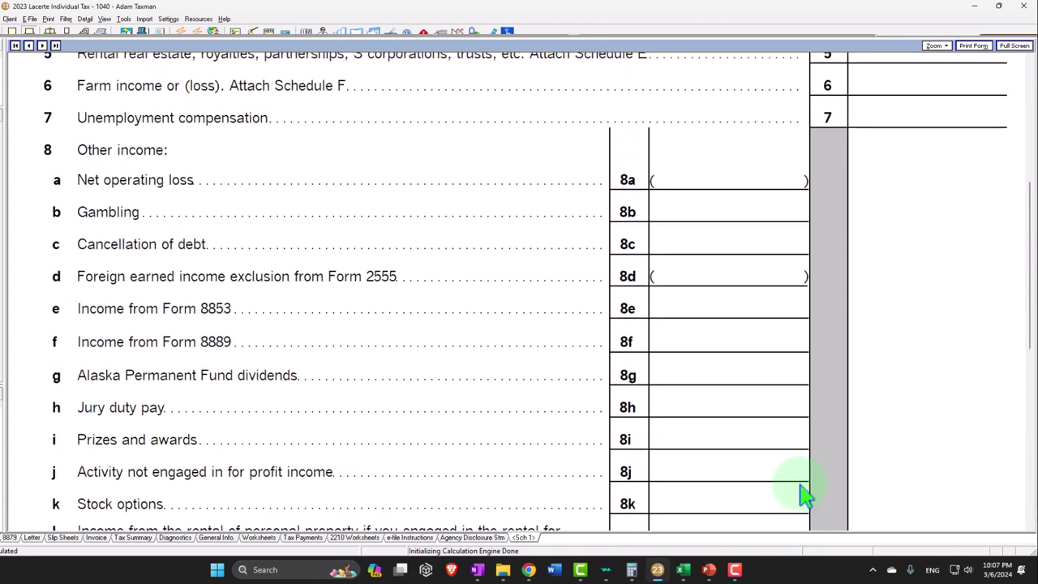
pyautogui.scroll(1, 802, 482)
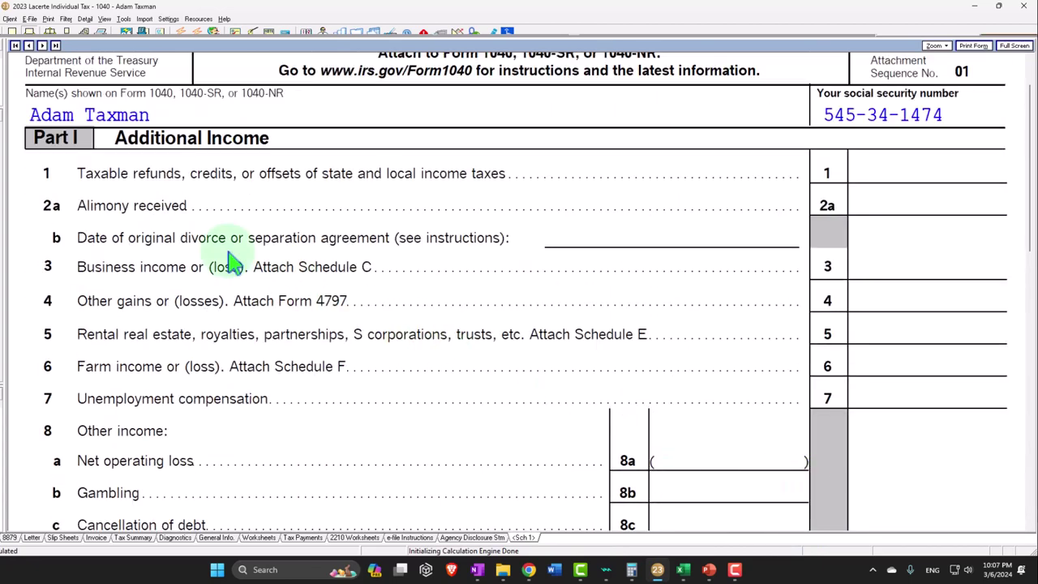
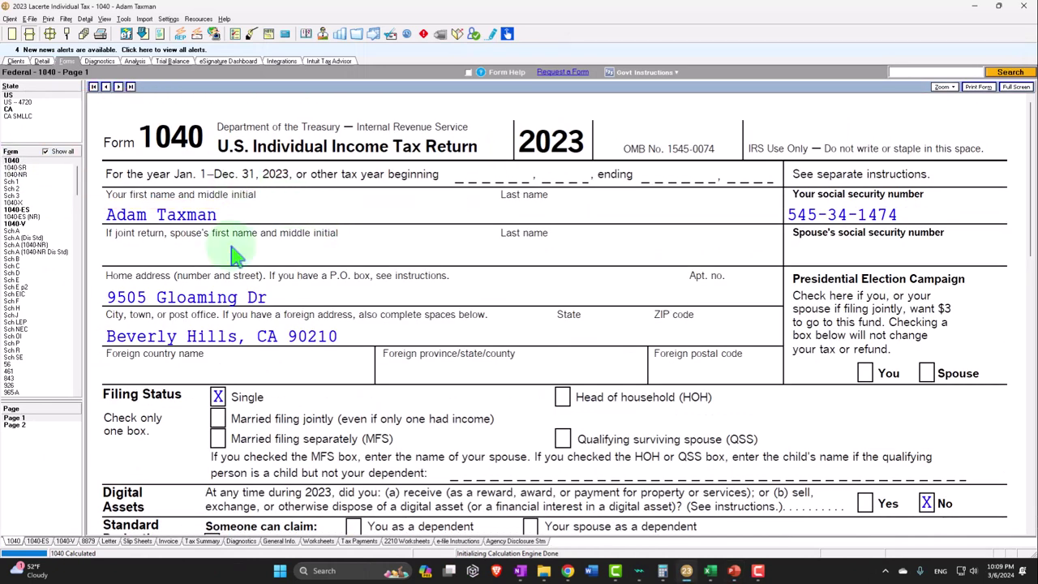
# Open page 2 of Form 1040 and check the refund and amount owed sections.
pyautogui.click(36, 425)
pyautogui.scroll(-6, 451, 370)
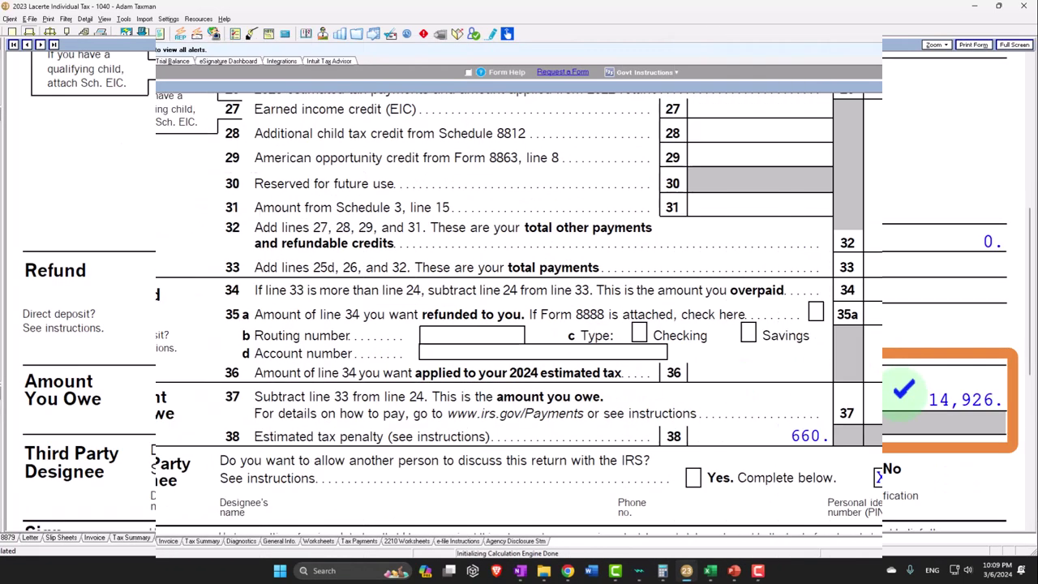
# In the Wages, Salaries, Tips input, set the federal income tax withheld for W-2 1 to 16,000.
pyautogui.click(44, 63)
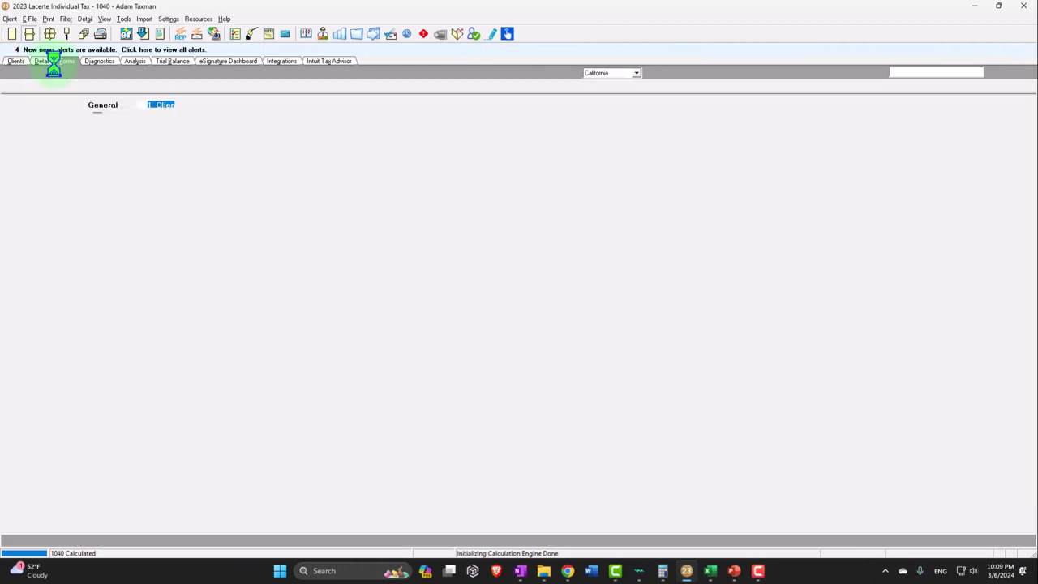
pyautogui.click(109, 88)
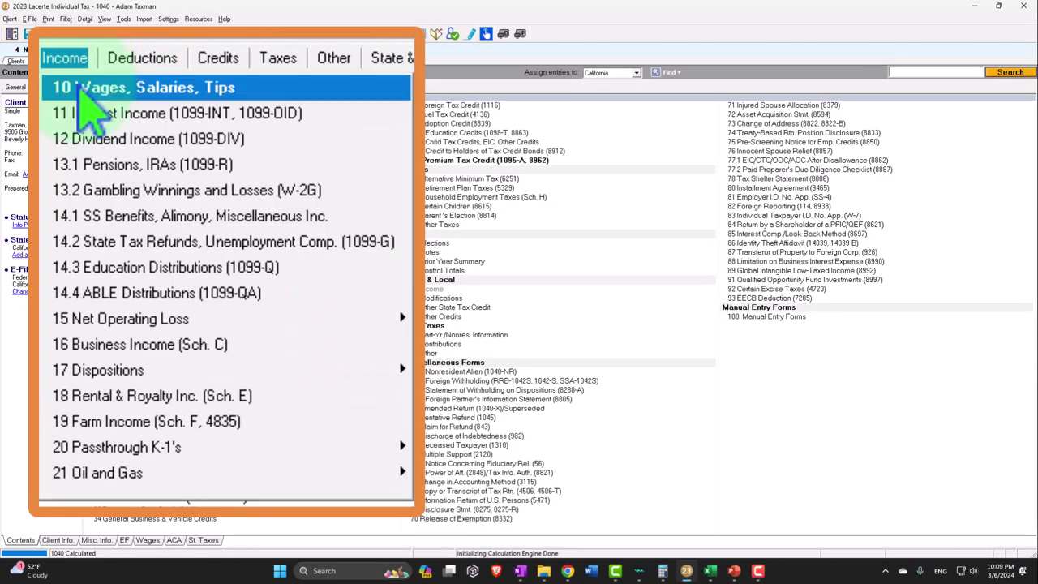
pyautogui.doubleClick(113, 106)
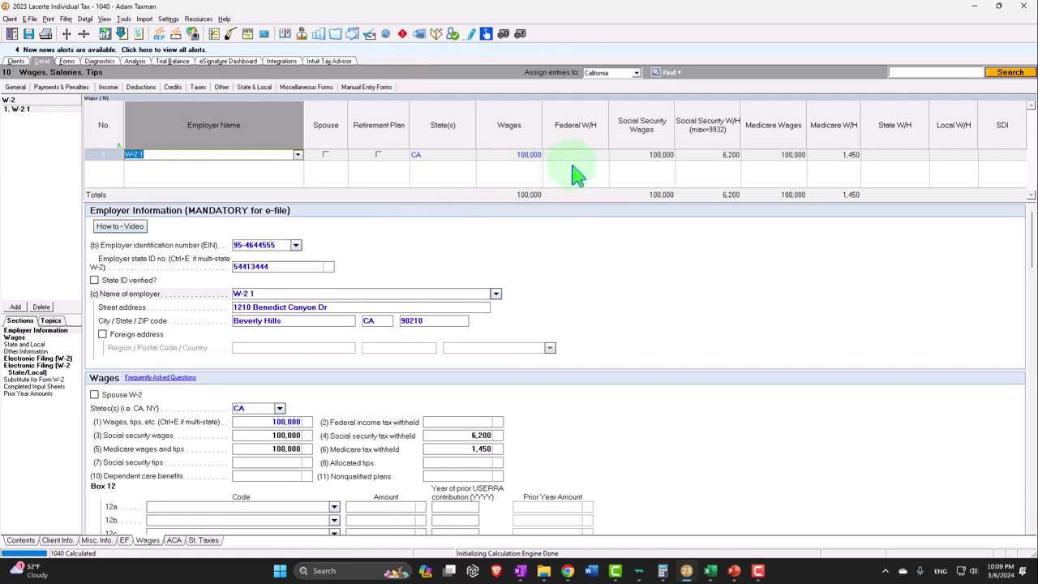
pyautogui.click(587, 155)
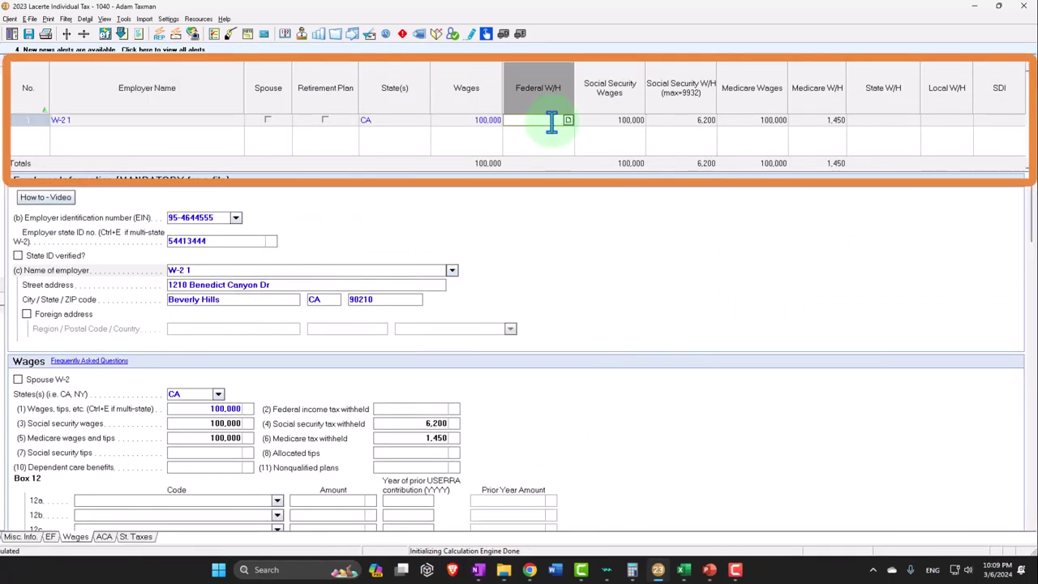
pyautogui.write('16000')
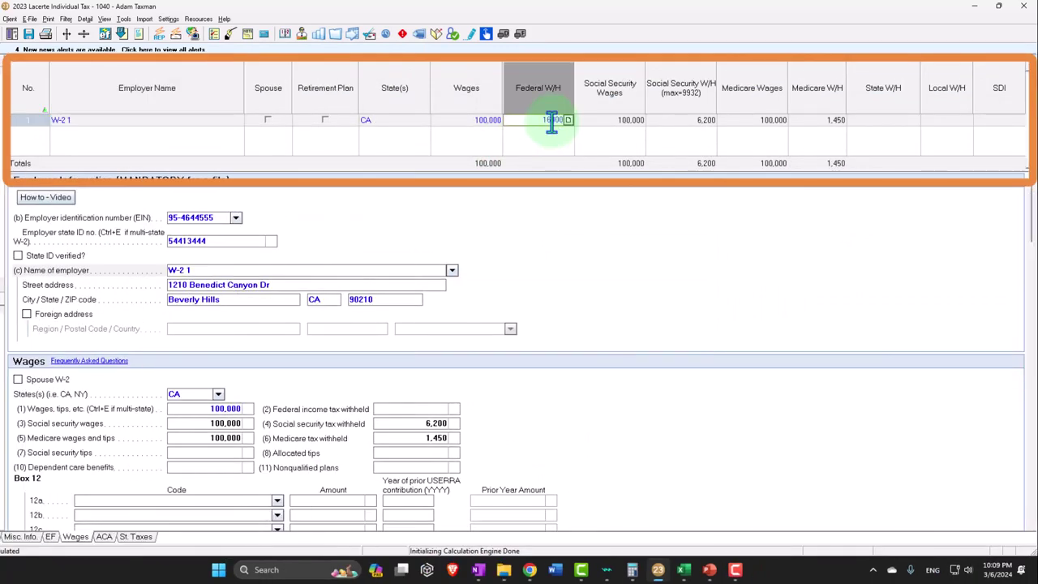
pyautogui.press('Tab')
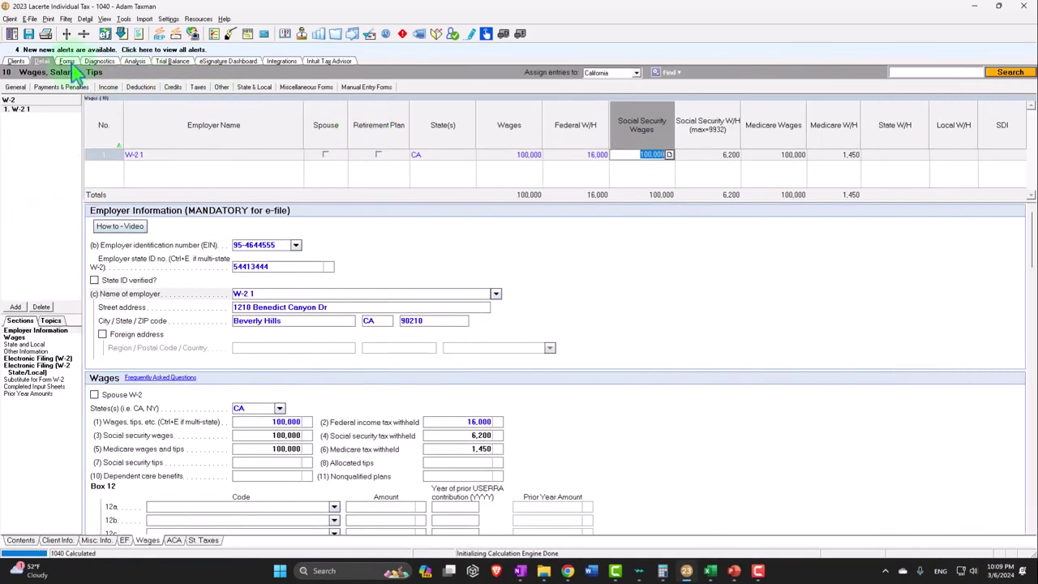
# Return to the Form 1040 forms view and check the refund, total tax and W-2 withholding lines on page 2.
pyautogui.click(67, 61)
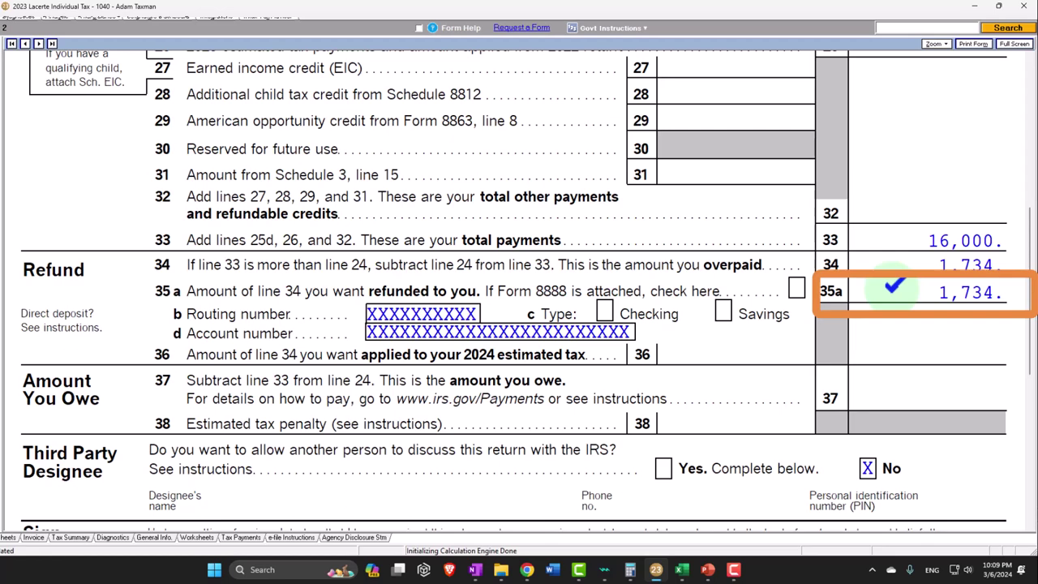
pyautogui.scroll(5, 899, 243)
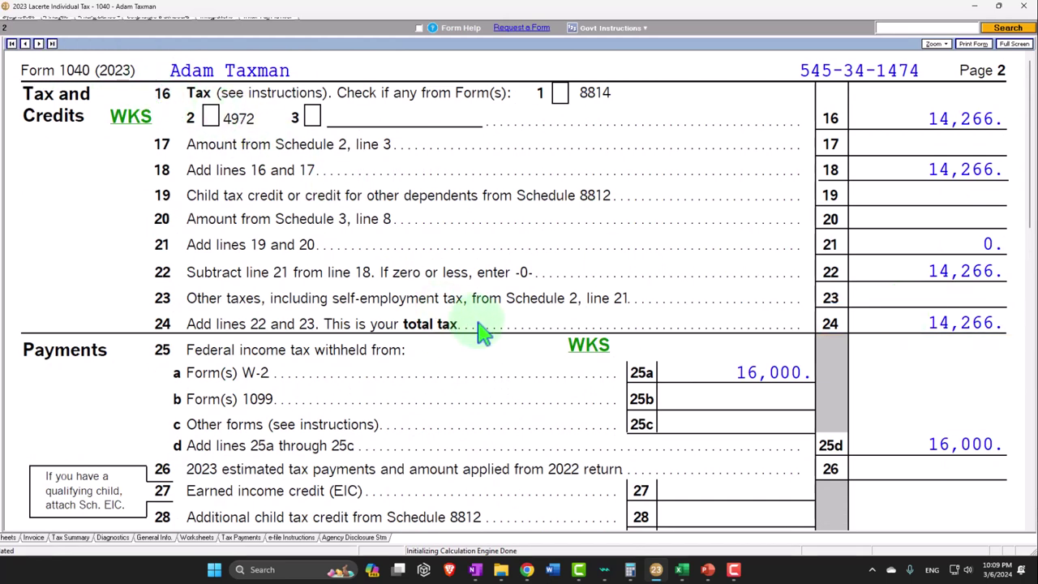
pyautogui.scroll(-5, 479, 328)
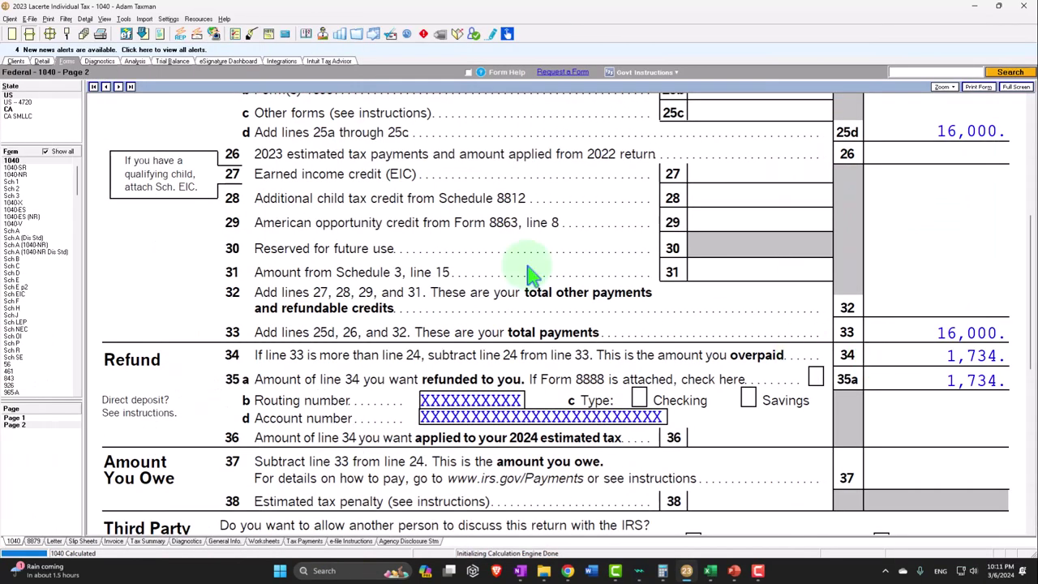
# Open Schedule A and examine the medical expense lines and the state and local tax lines under Taxes You Paid.
pyautogui.click(13, 231)
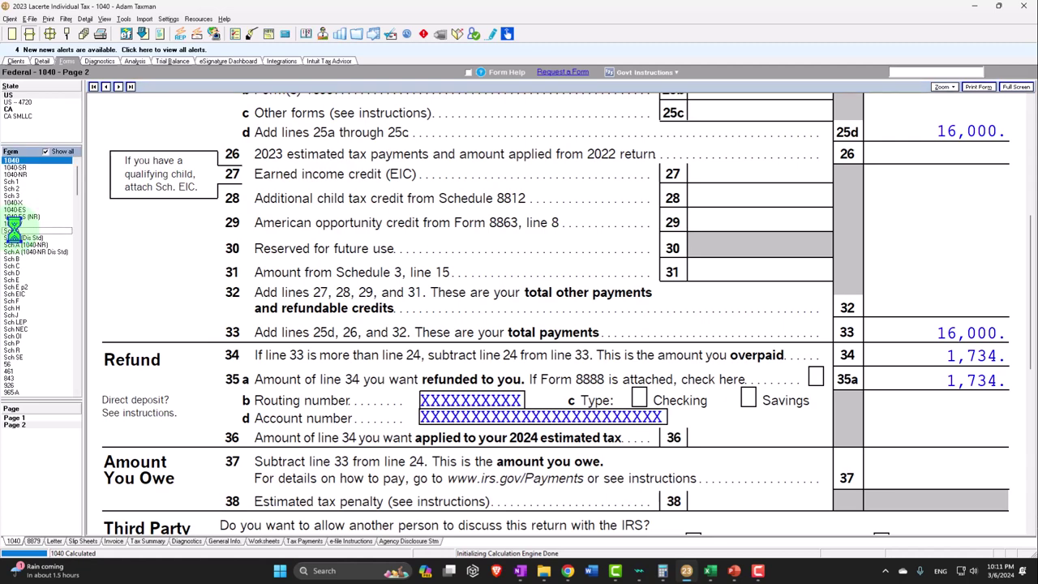
pyautogui.scroll(-3, 392, 270)
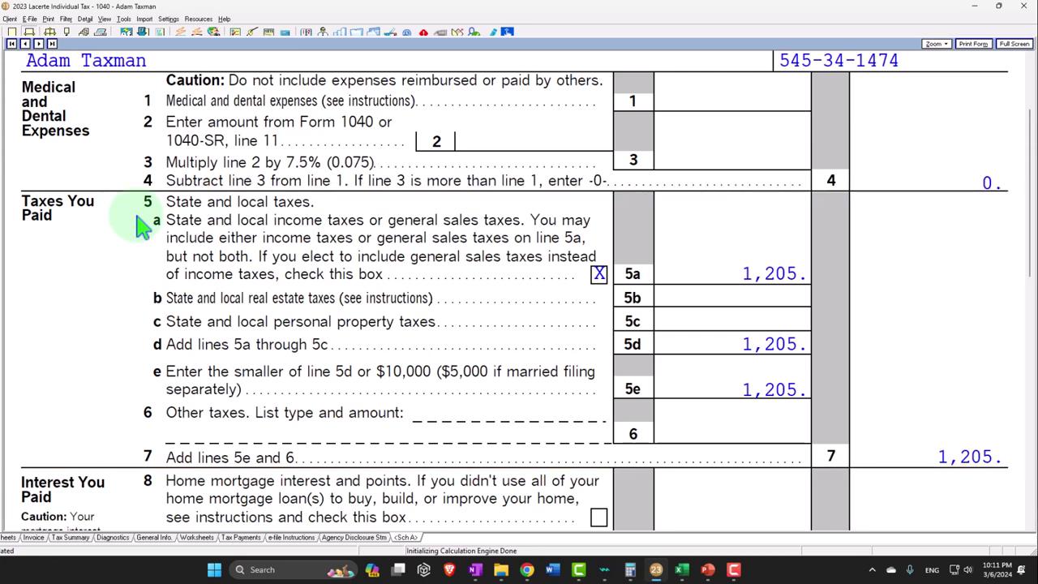
pyautogui.scroll(3, 140, 225)
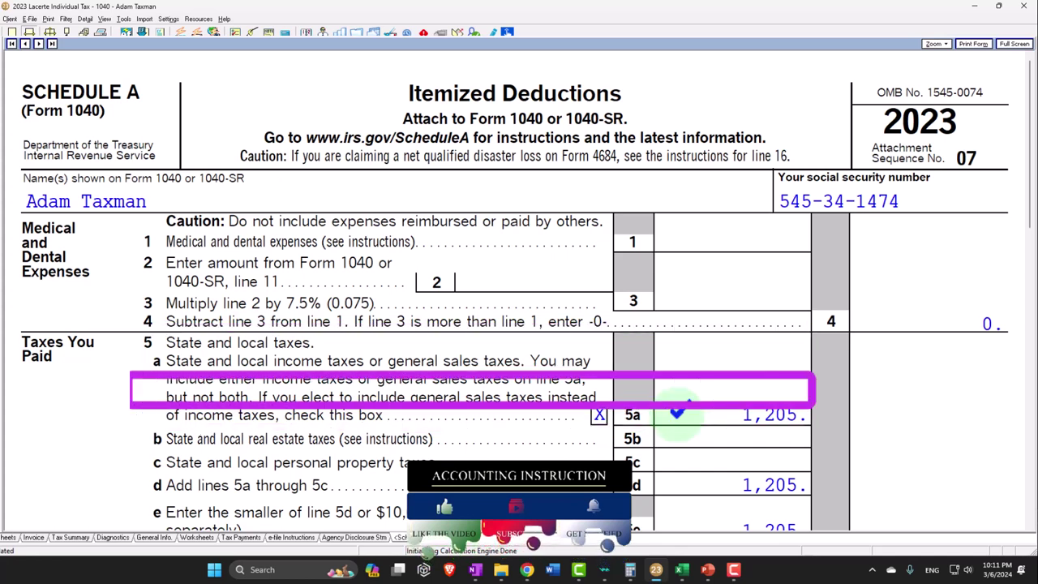
pyautogui.scroll(-2, 679, 411)
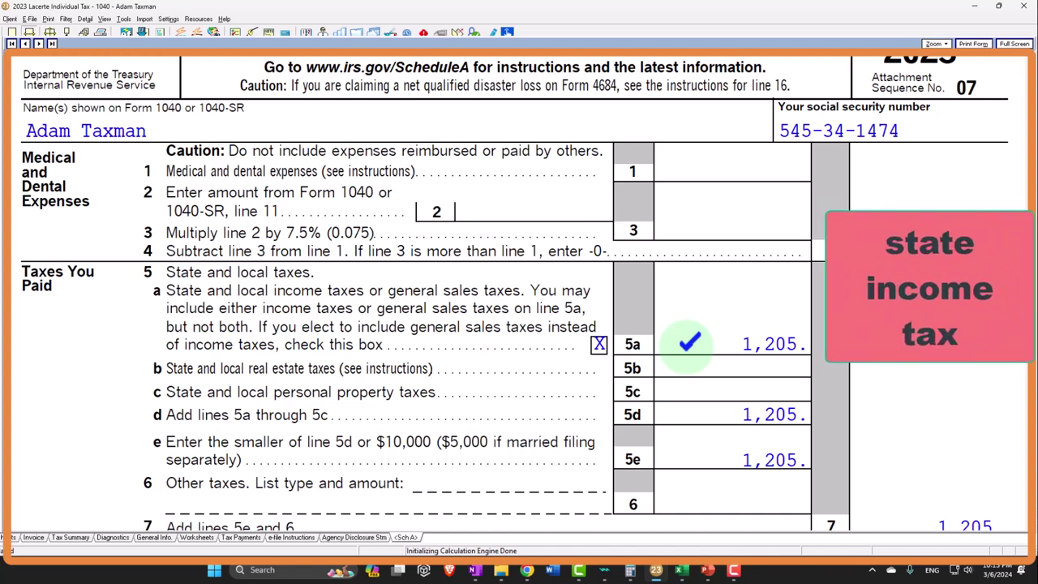
pyautogui.scroll(-1, 688, 344)
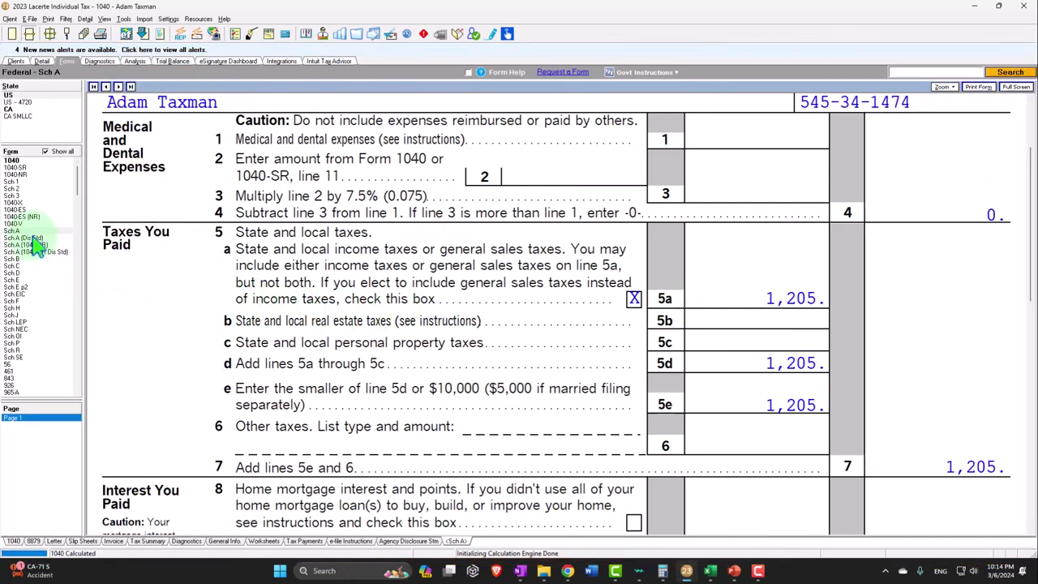
# Examine the mortgage interest and charitable gift lines of Schedule A, then review its heading and lines 1 through 7 again.
pyautogui.scroll(-5, 428, 381)
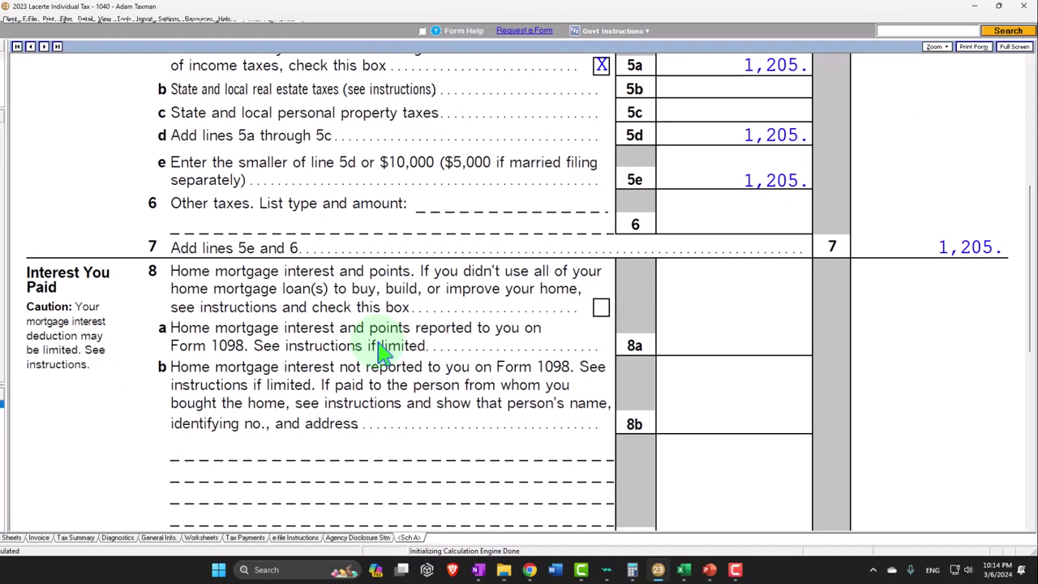
pyautogui.scroll(-2, 381, 348)
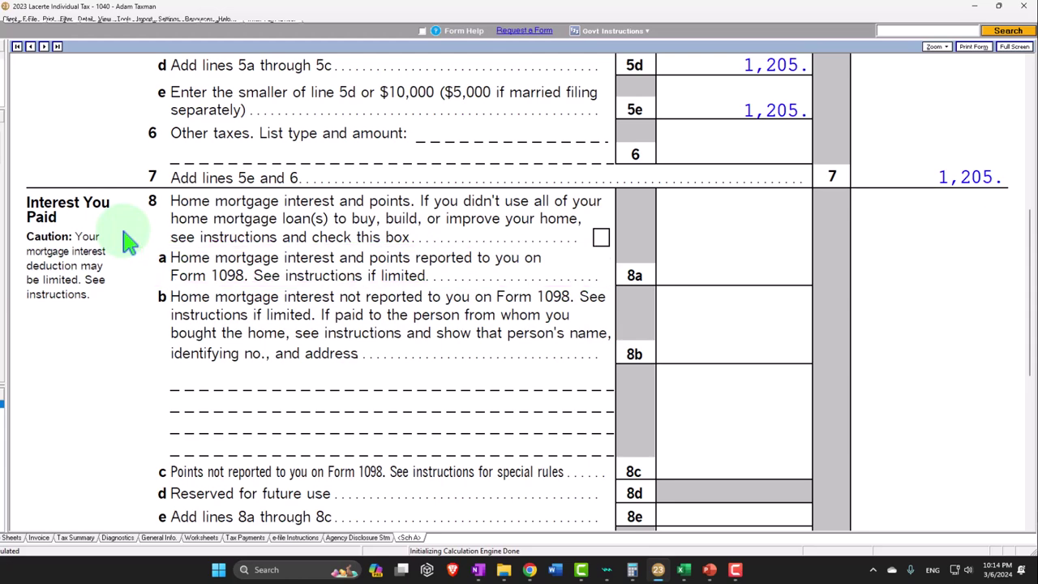
pyautogui.scroll(-4, 129, 239)
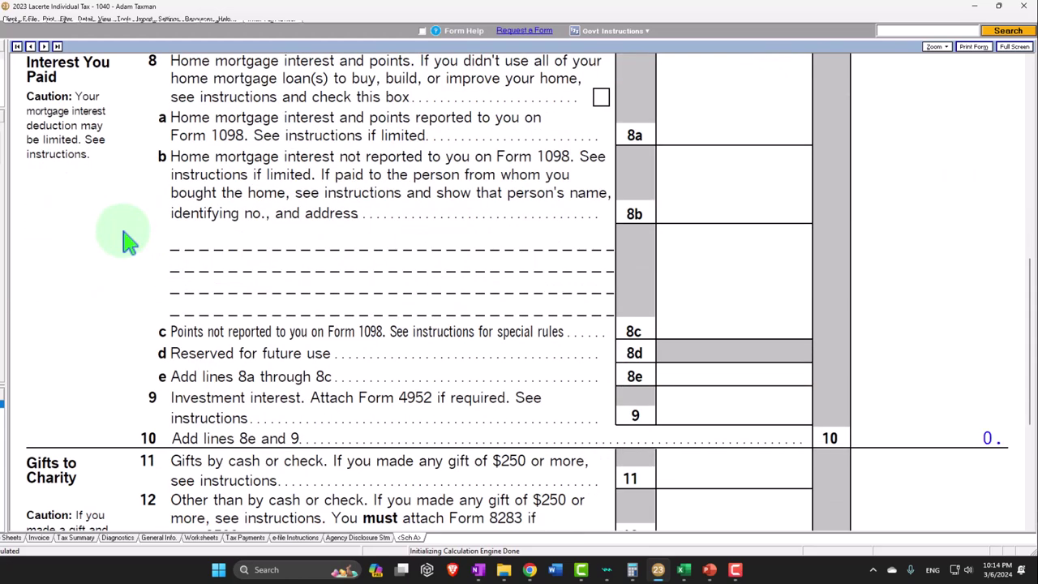
pyautogui.scroll(10, 130, 239)
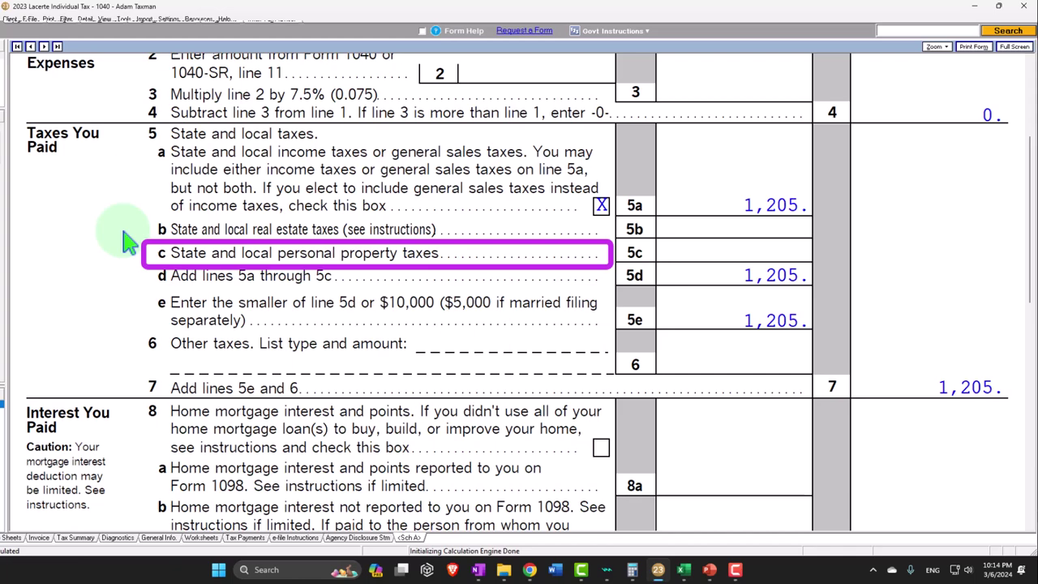
pyautogui.scroll(6, 127, 234)
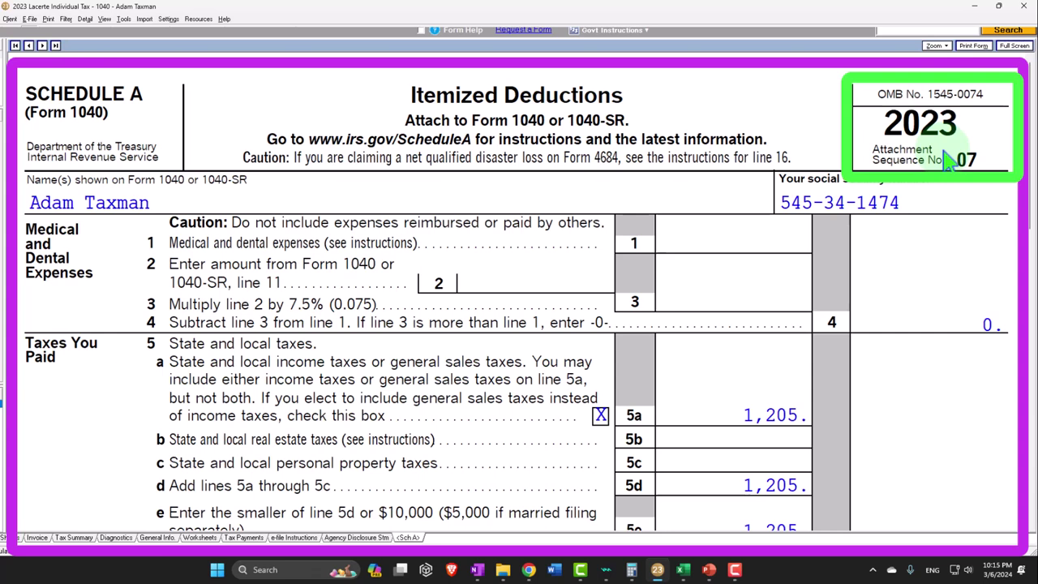
pyautogui.scroll(-3, 233, 350)
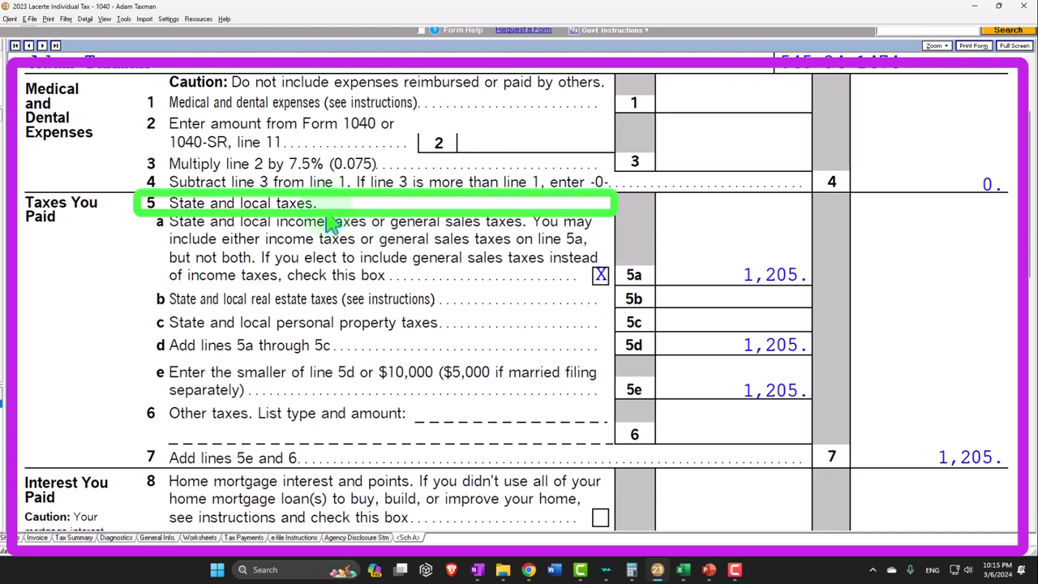
pyautogui.scroll(3, 389, 235)
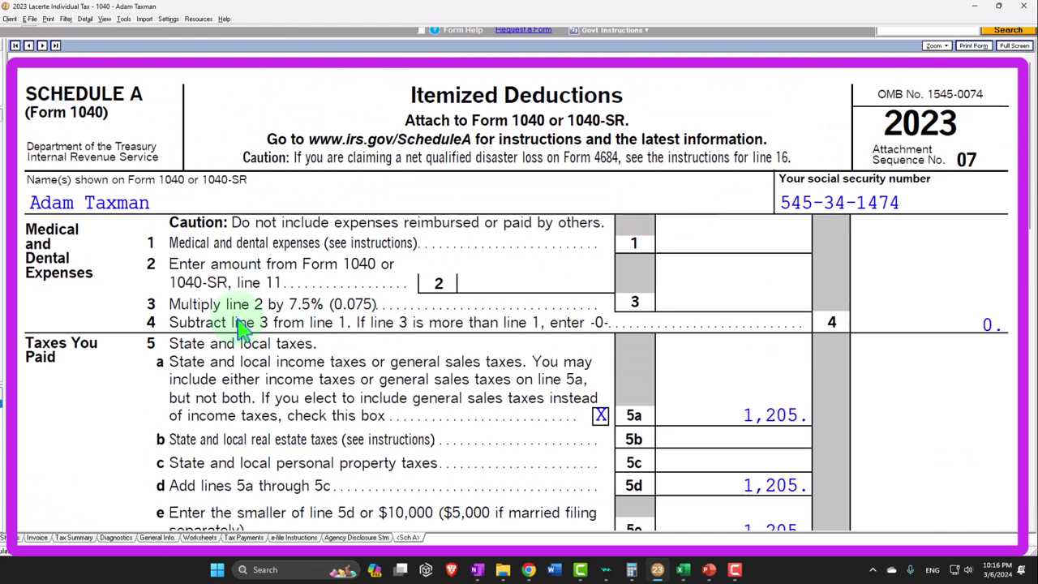
pyautogui.scroll(-3, 243, 322)
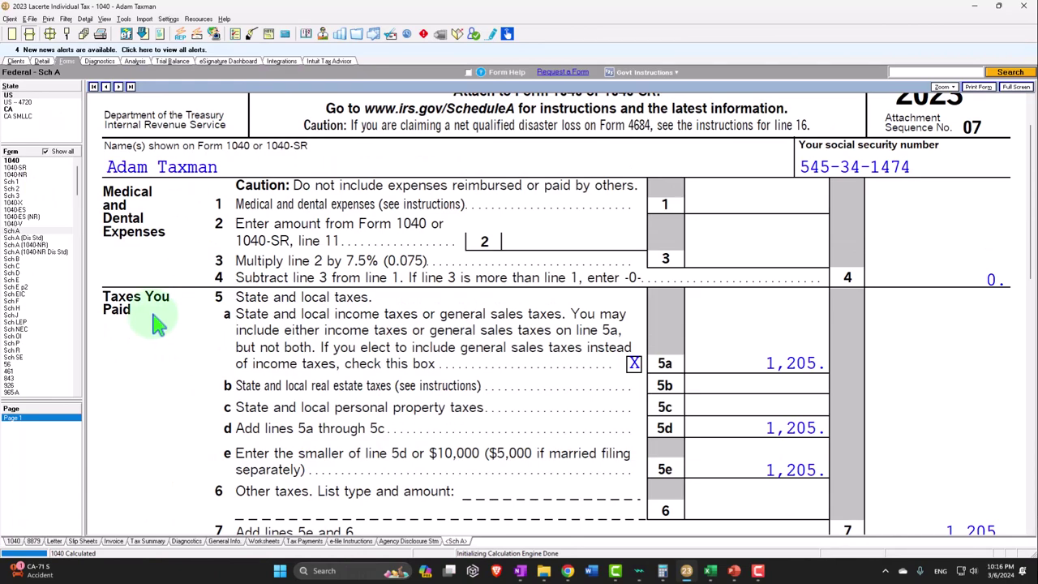
# Return to page 1 of Form 1040 and check the income, standard deduction and taxable income lines.
pyautogui.click(18, 173)
pyautogui.click(13, 161)
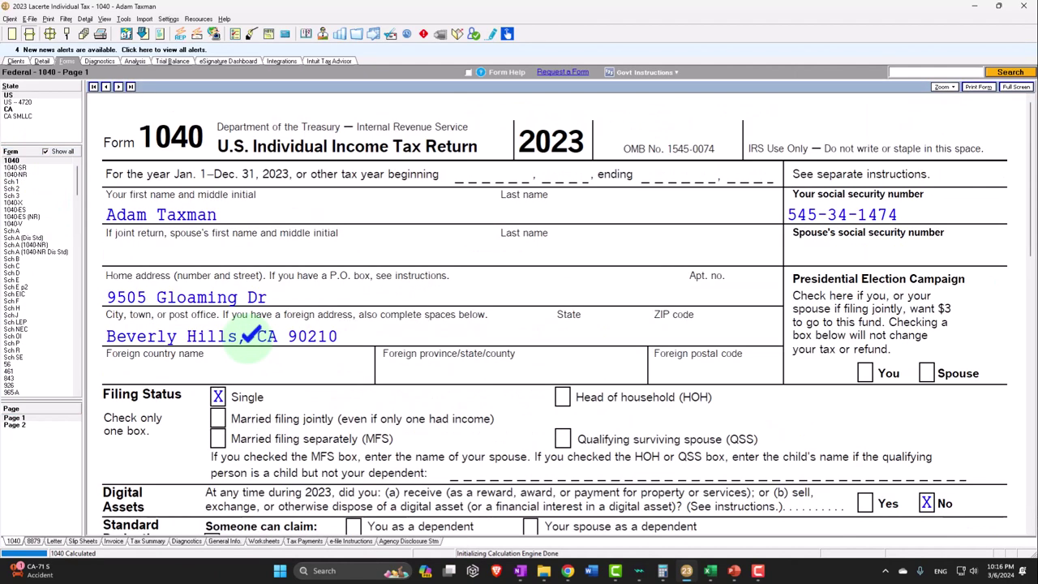
pyautogui.scroll(-10, 273, 398)
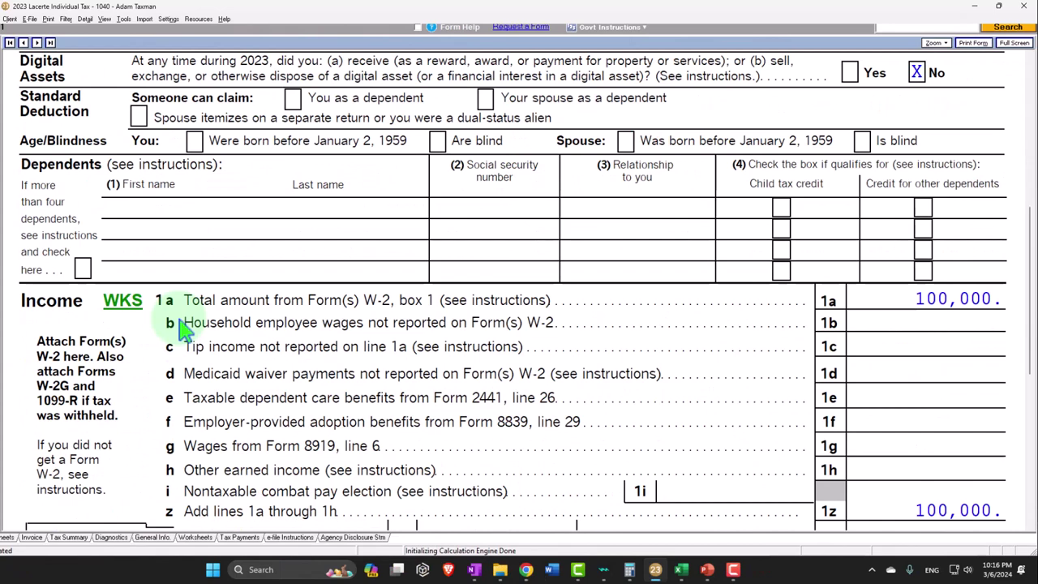
pyautogui.scroll(-3, 184, 329)
pyautogui.scroll(-6, 177, 329)
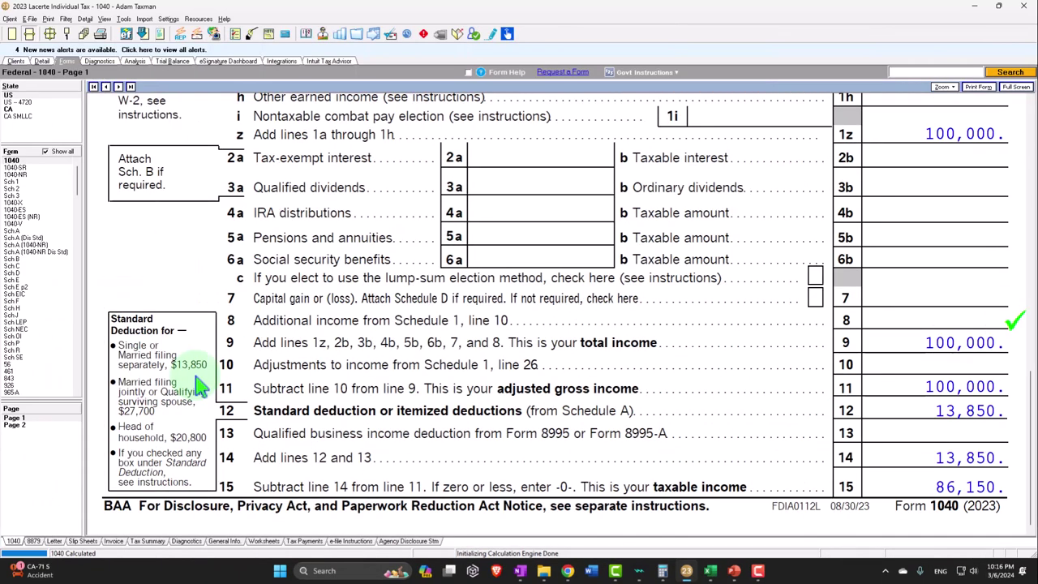
# Check the tax and payments lines on page 2 of Form 1040 and the state and local tax lines of Schedule A.
pyautogui.click(24, 425)
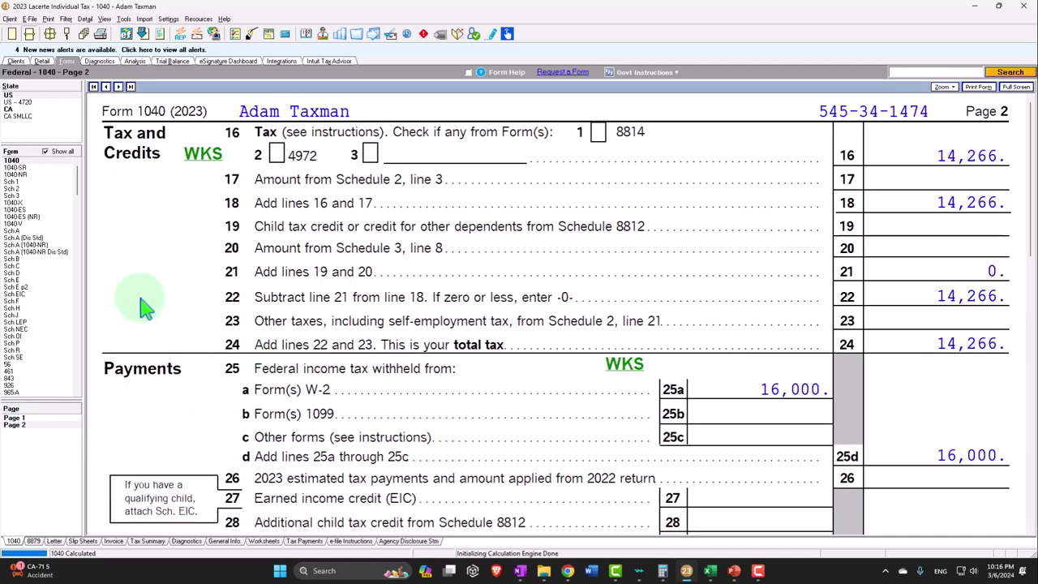
pyautogui.click(26, 233)
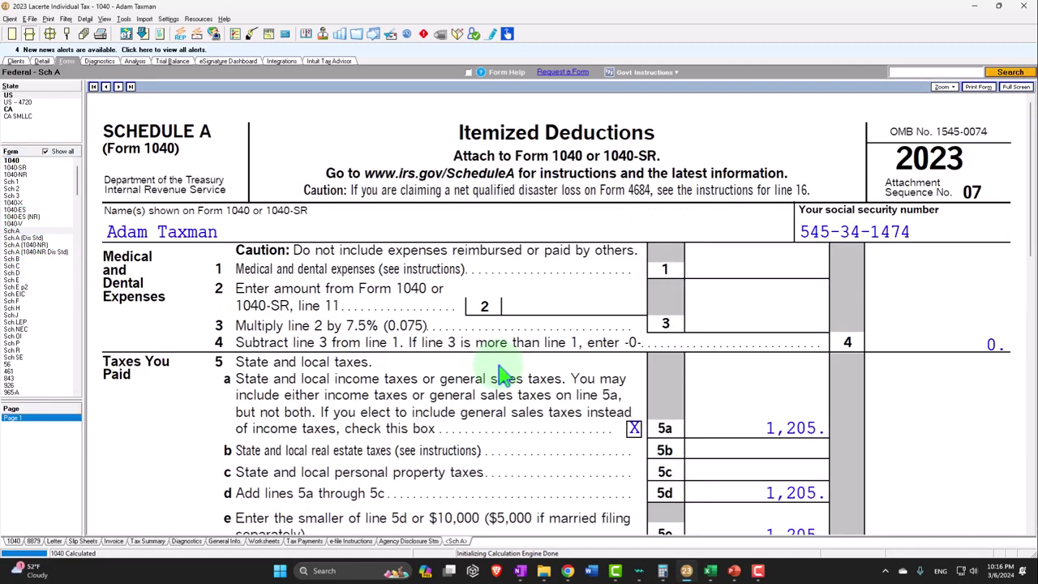
pyautogui.scroll(-3, 535, 454)
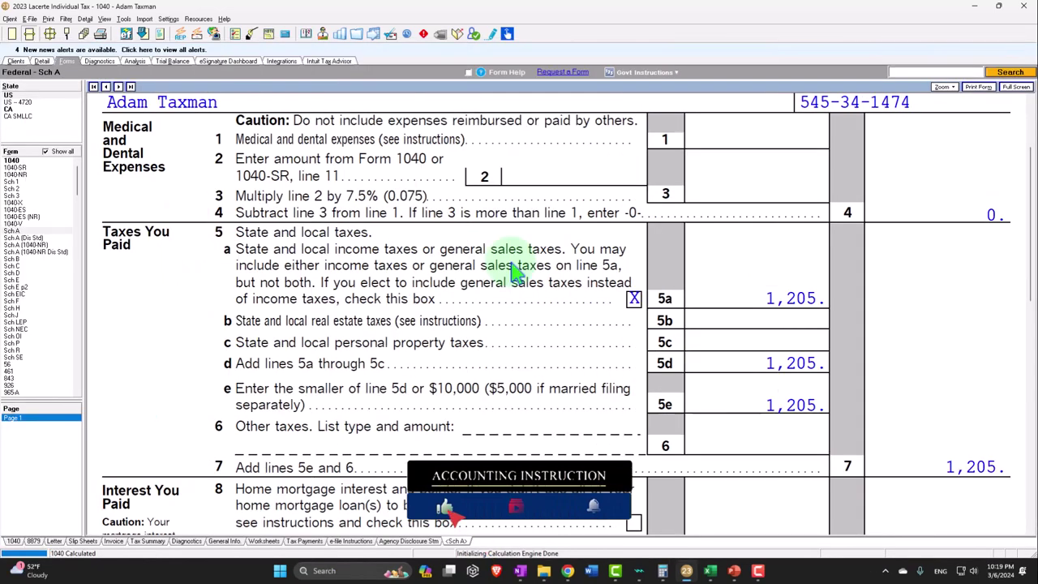
# Open Schedule 1 and jump from line 1, taxable state and local refunds, to its Form 1099-G input.
pyautogui.click(34, 182)
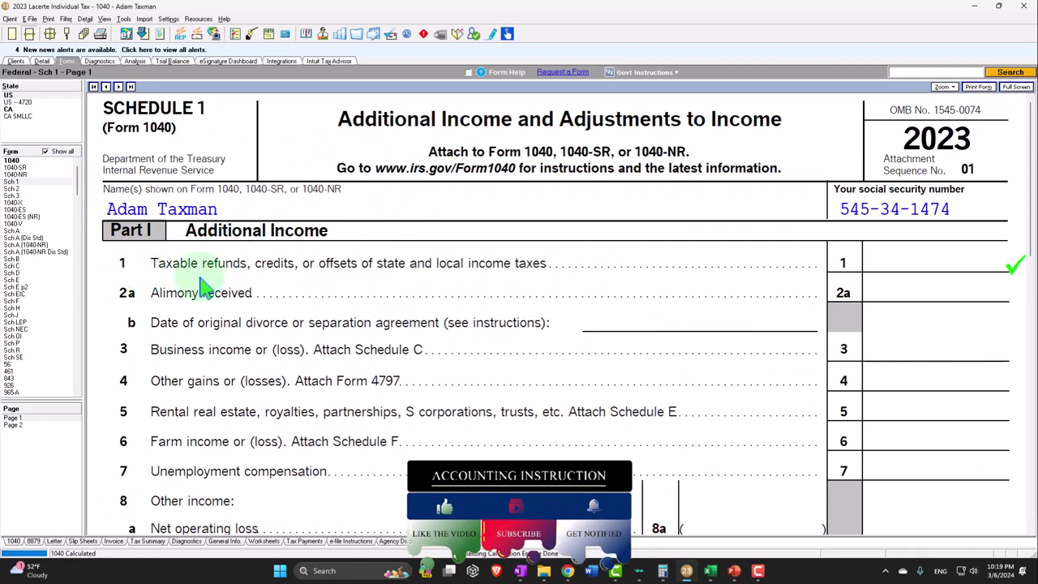
pyautogui.rightClick(930, 259)
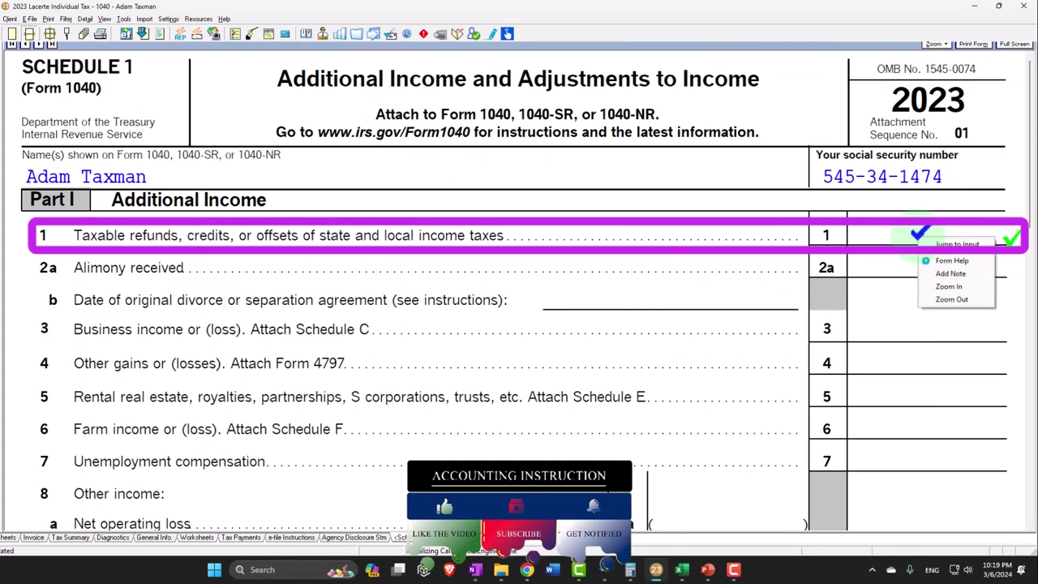
pyautogui.click(900, 271)
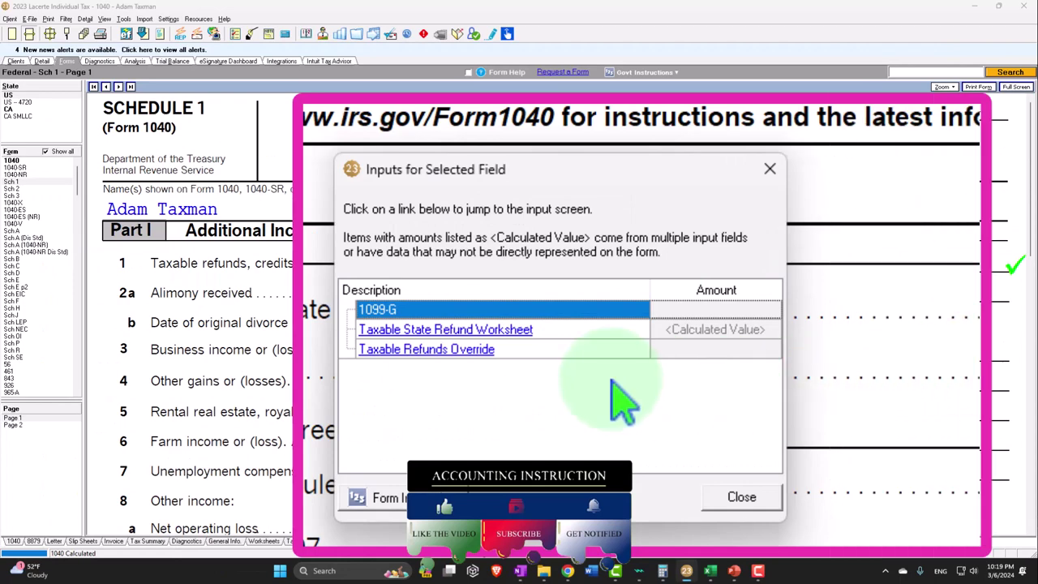
pyautogui.click(430, 329)
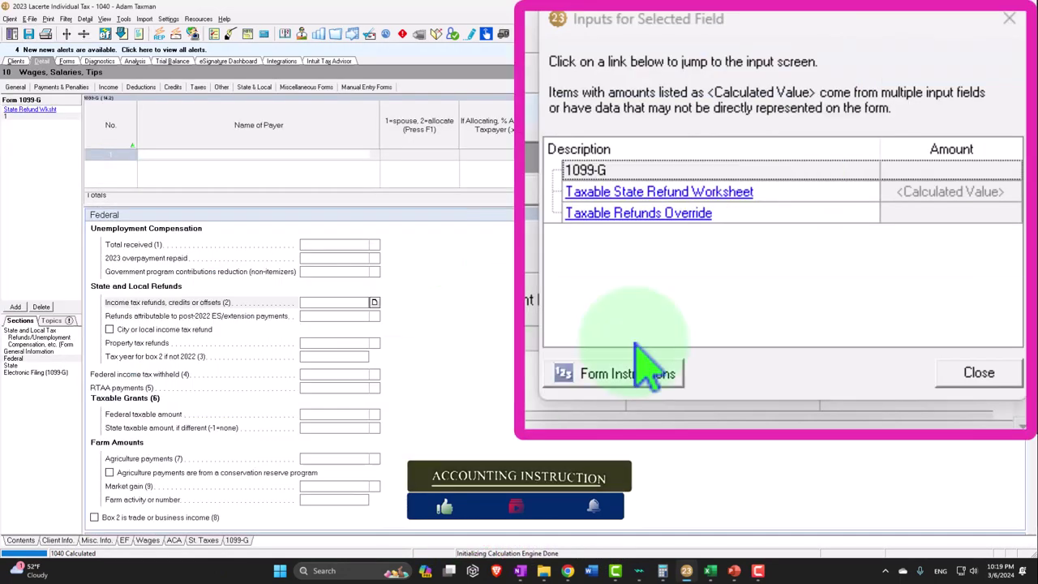
# In the 1099-G input, enter CA as the name of payer and 5,000 as the state and local income tax refund.
pyautogui.click(203, 154)
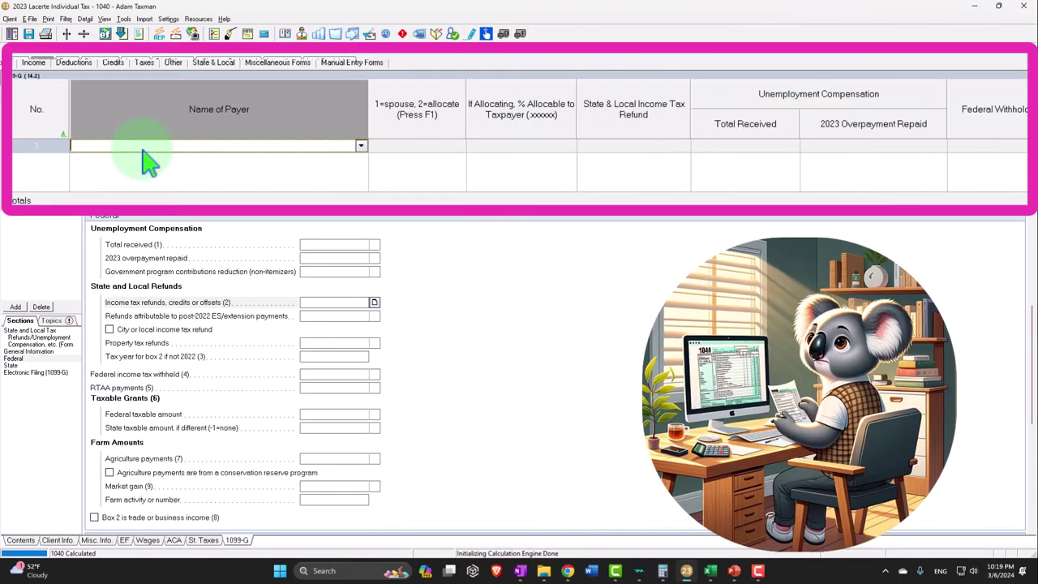
pyautogui.hotkey('alt', 'd')
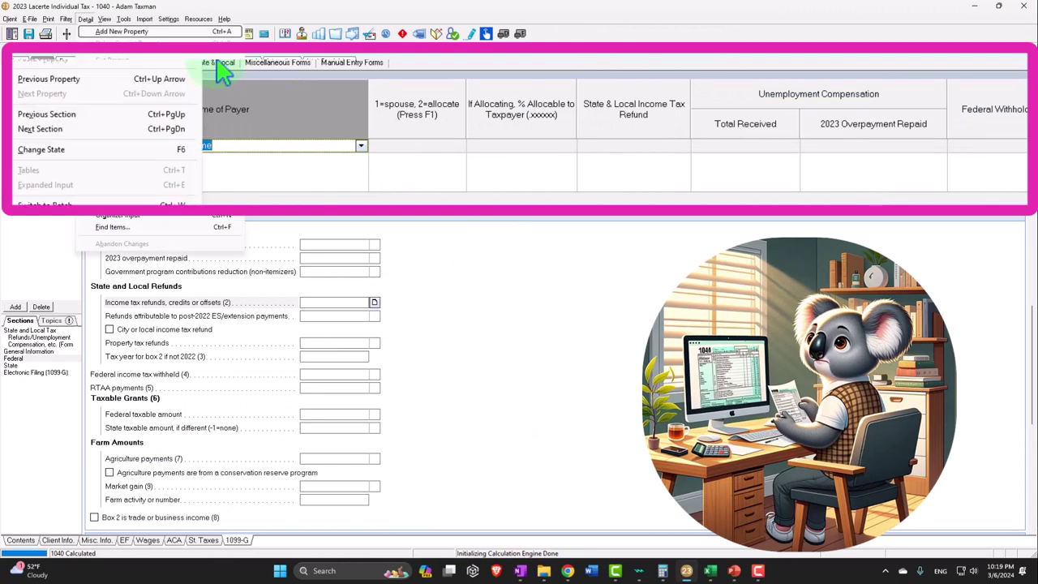
pyautogui.click(405, 237)
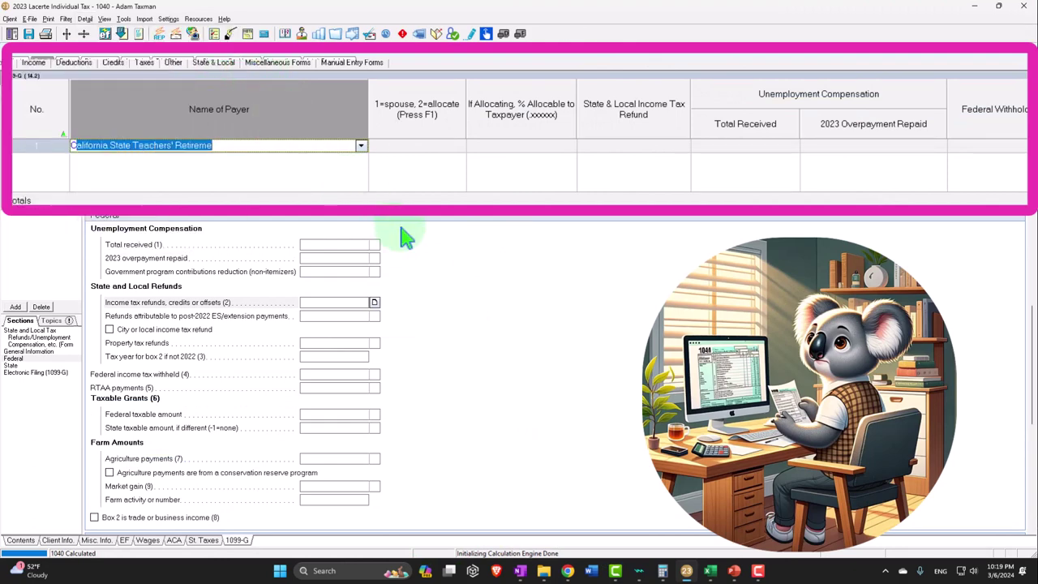
pyautogui.write('CA')
pyautogui.press('Tab')
pyautogui.click(646, 148)
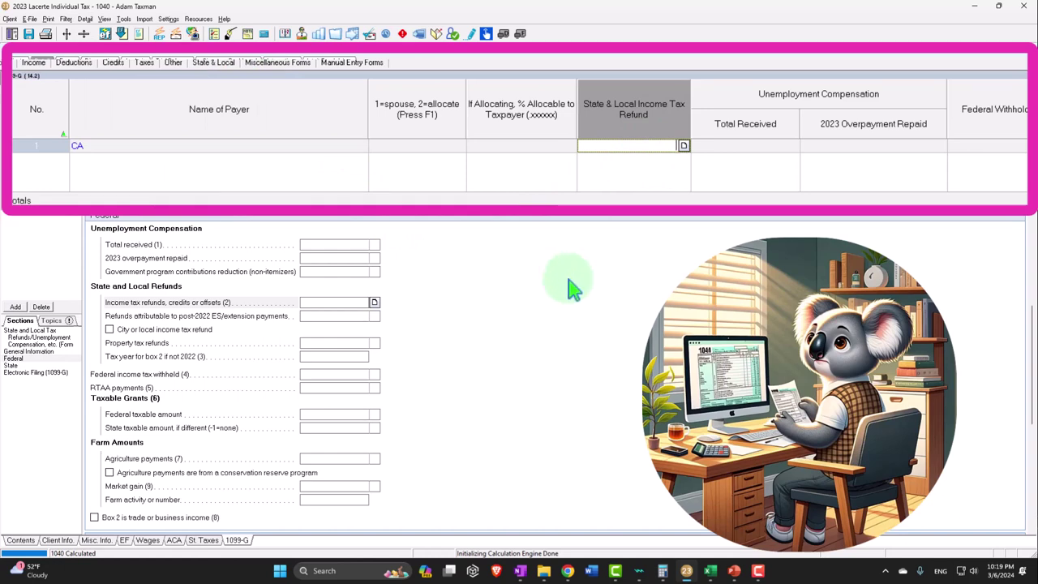
pyautogui.write('5000')
pyautogui.press('Tab')
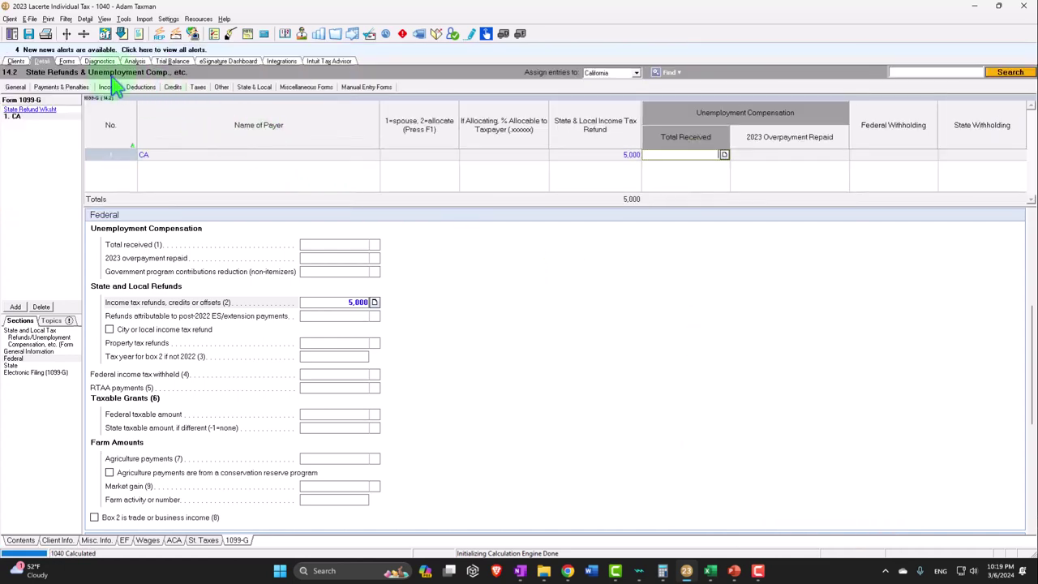
# Check line 1 of Schedule 1 and open its State and Local Tax Refund Worksheet to examine the override and 2022 return fields.
pyautogui.click(65, 60)
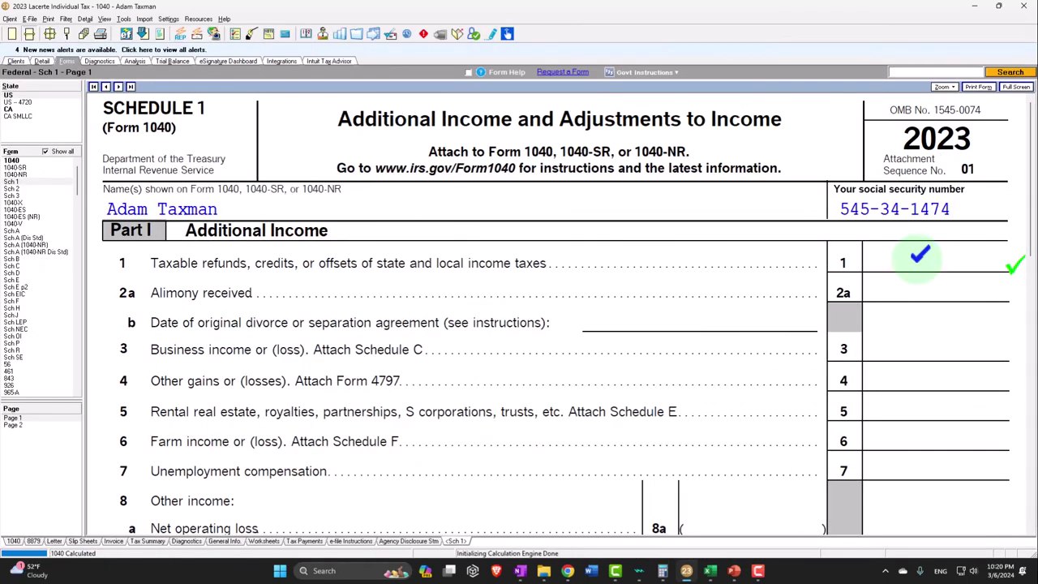
pyautogui.doubleClick(918, 255)
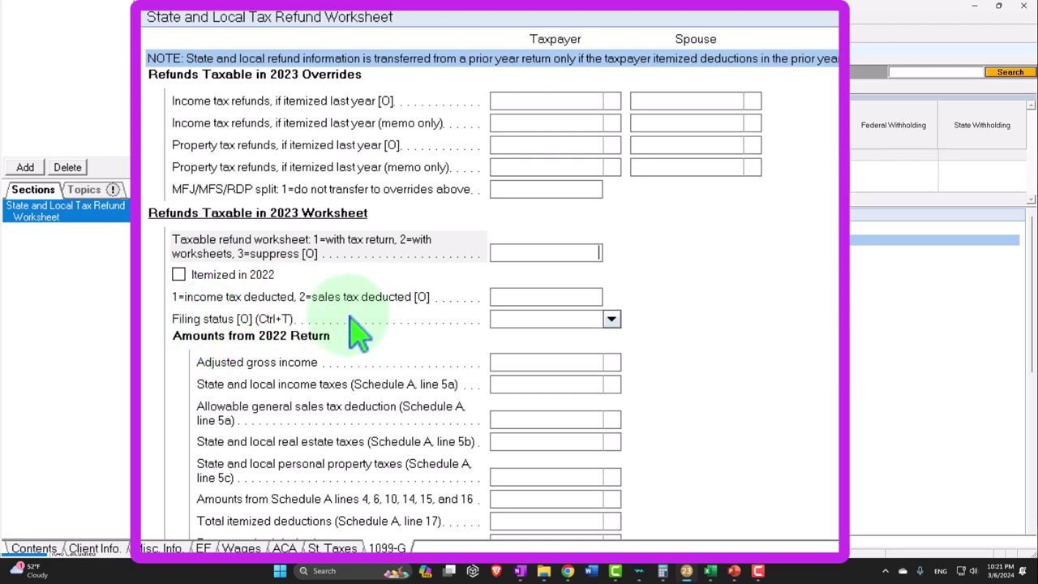
pyautogui.scroll(-3, 357, 320)
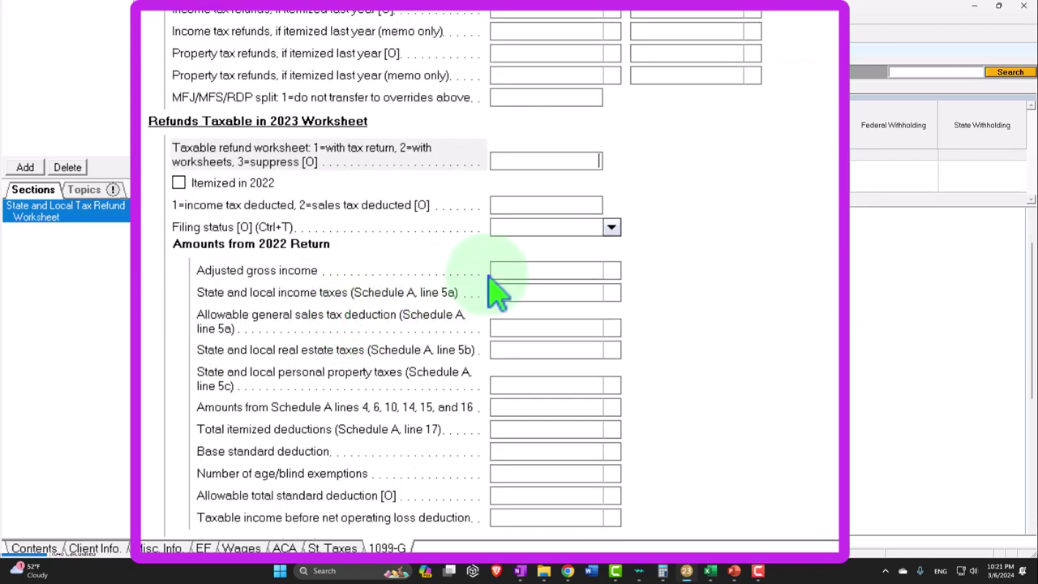
pyautogui.scroll(-3, 495, 284)
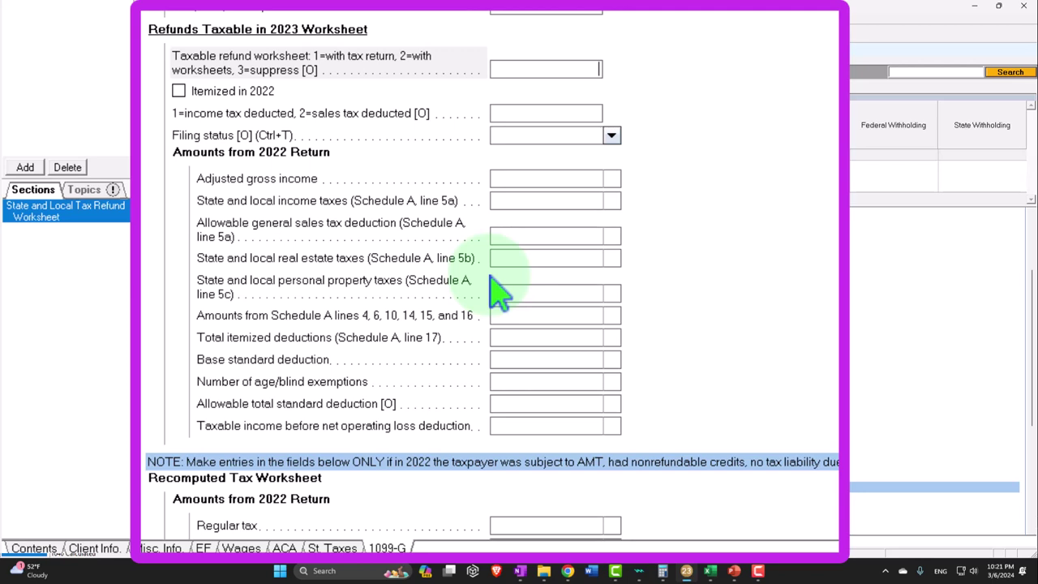
pyautogui.scroll(3, 496, 291)
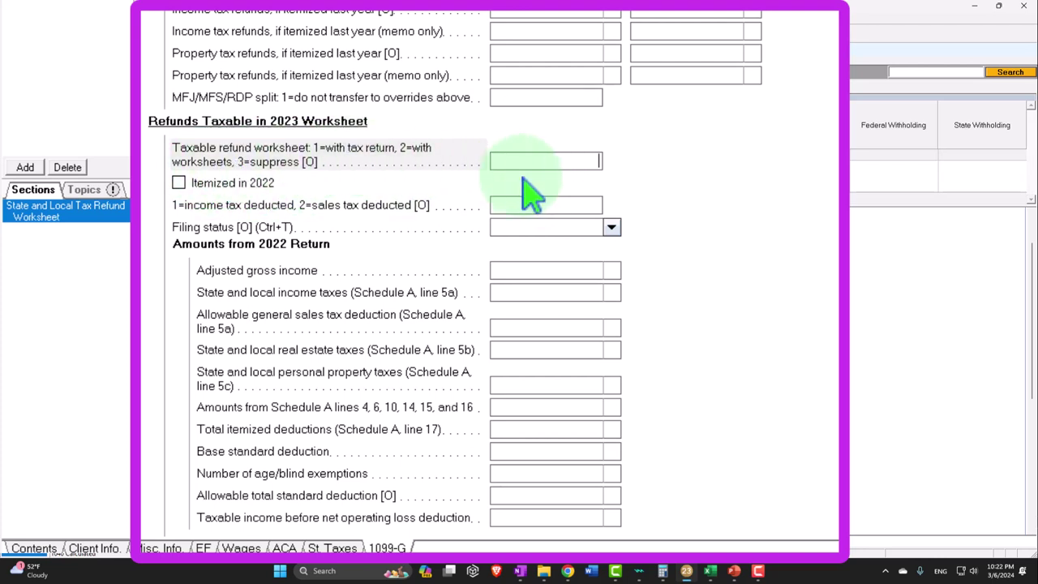
# In the worksheet's 2023 overrides, set the taxpayer's income tax refunds, if itemized last year, to 5,000.
pyautogui.write('1')
pyautogui.press('Return')
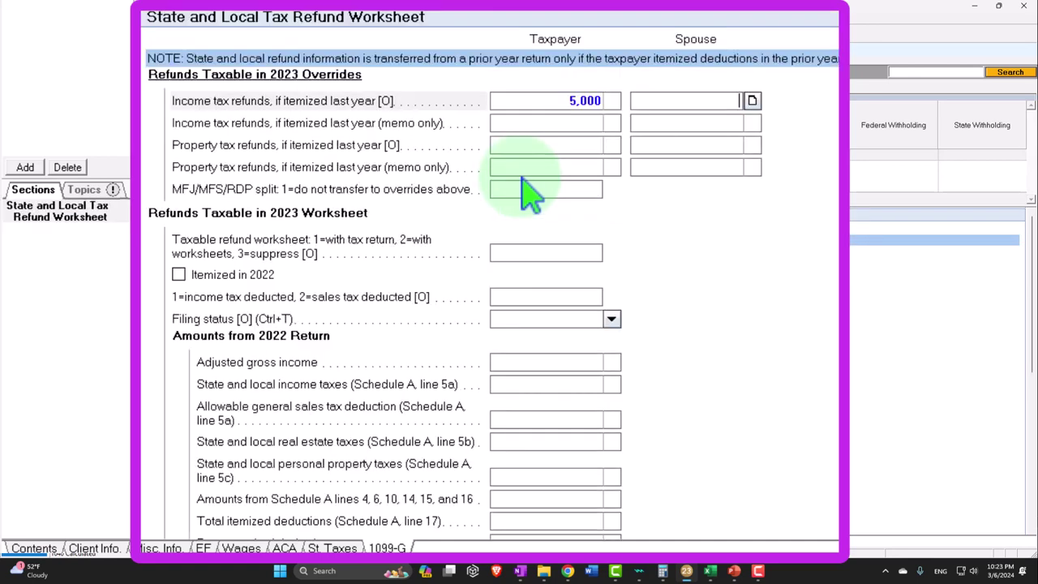
pyautogui.click(539, 100)
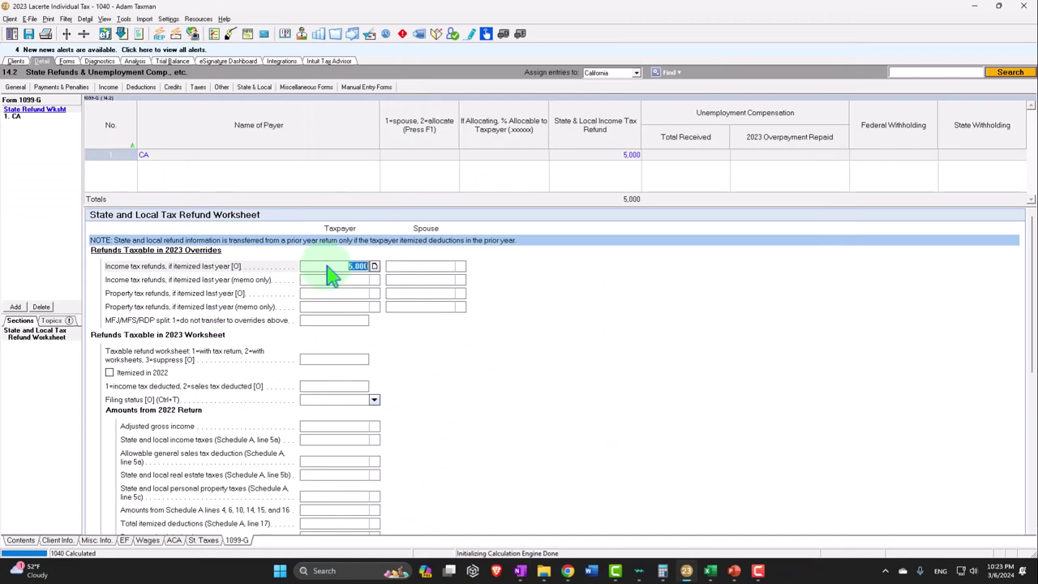
# Check line 1 of Schedule 1 and trace the additional income to Form 1040, from line 8 through taxable income on line 15.
pyautogui.click(68, 61)
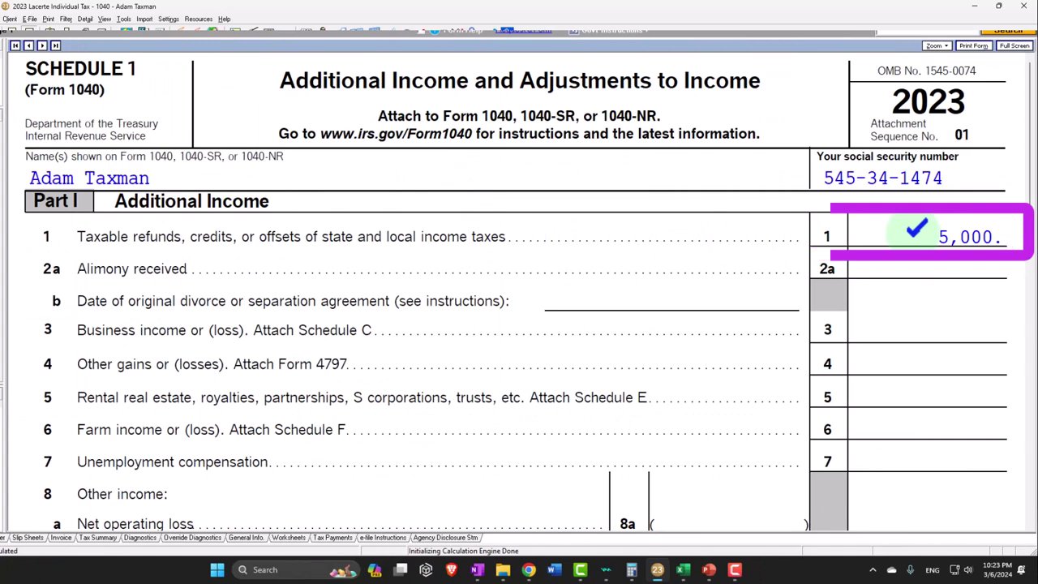
pyautogui.scroll(-3, 917, 235)
pyautogui.scroll(-10, 916, 243)
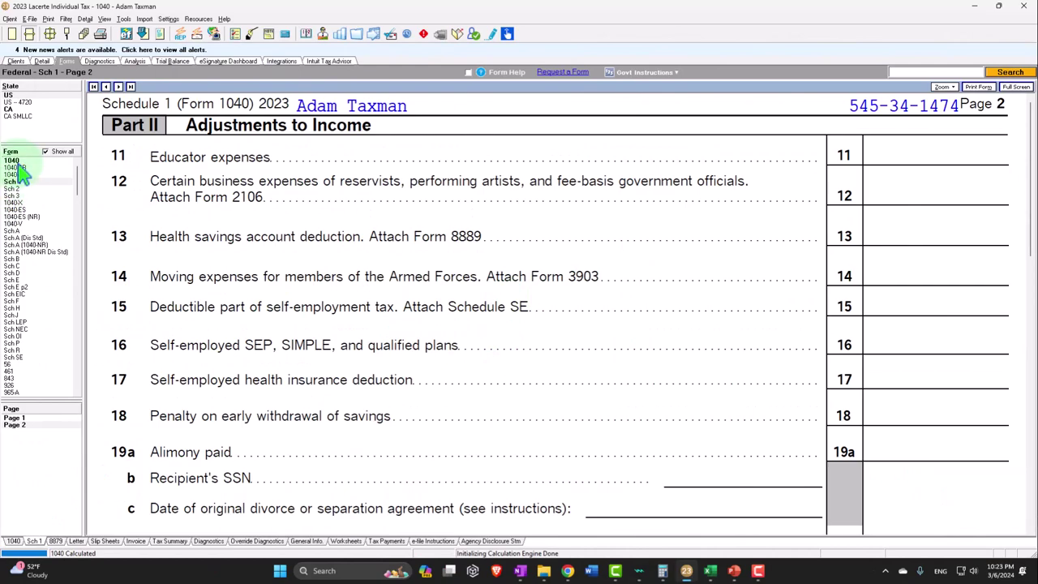
pyautogui.click(11, 161)
pyautogui.scroll(-5, 232, 197)
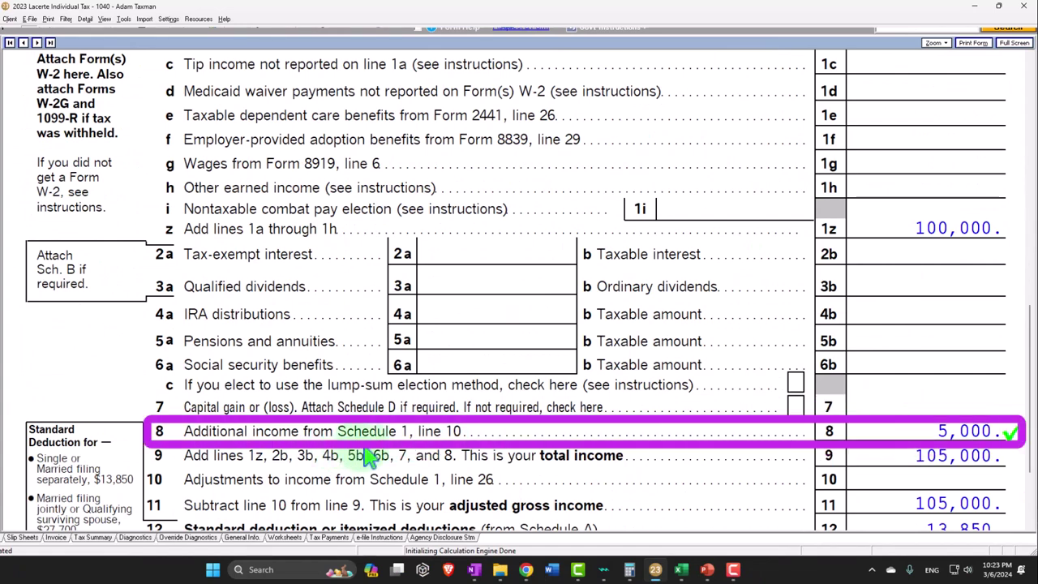
pyautogui.scroll(-3, 369, 458)
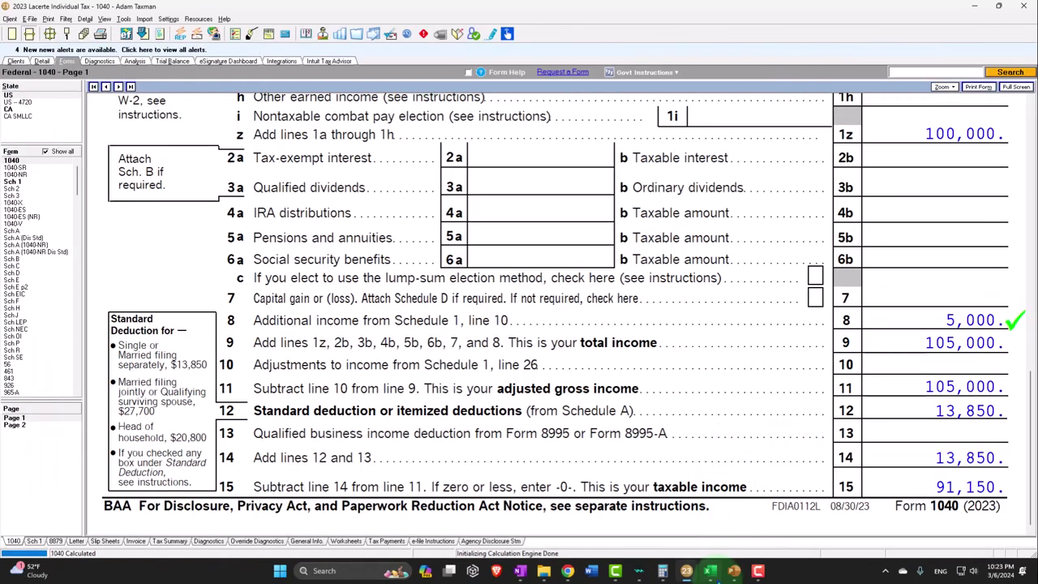
# Switch to the Excel worksheet and add a new sheet between P Income and Other Credits.
pyautogui.click(681, 569)
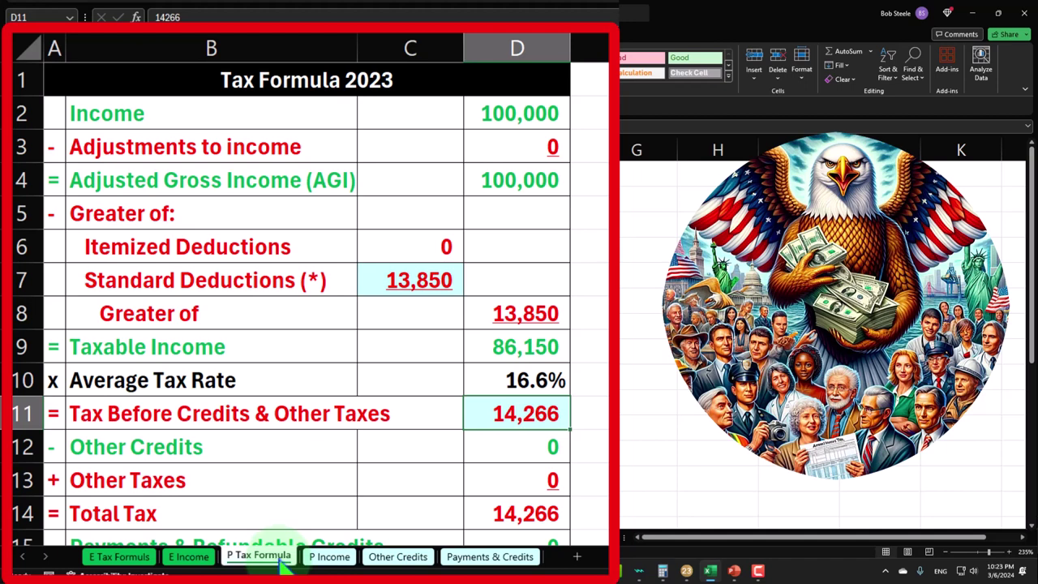
pyautogui.rightClick(284, 566)
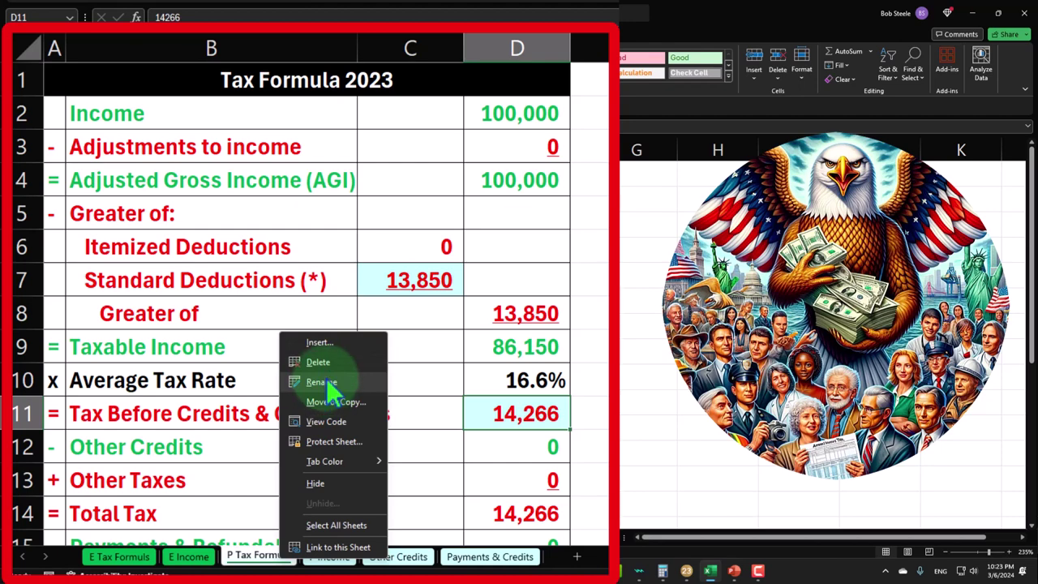
pyautogui.click(581, 566)
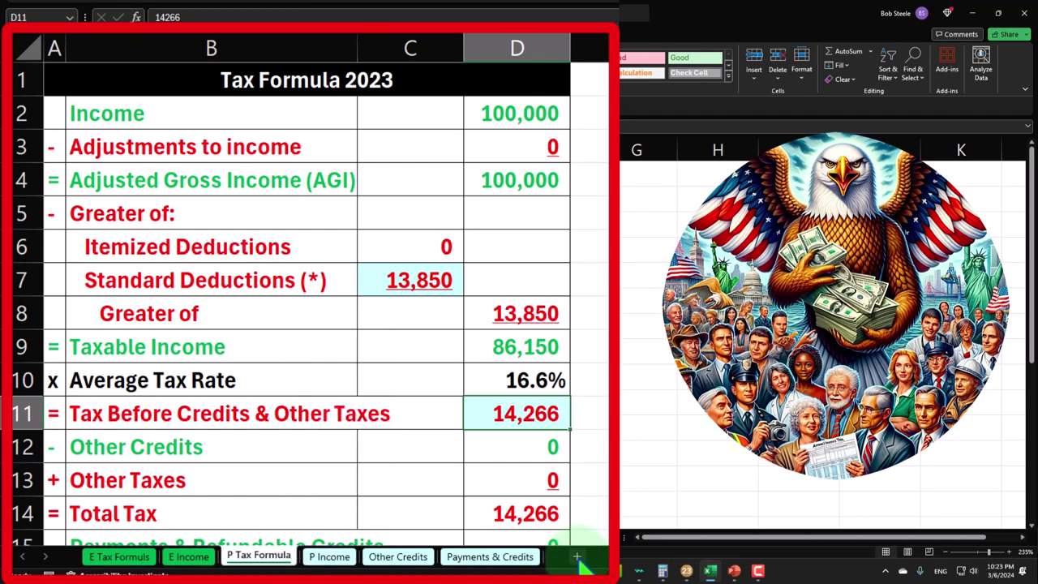
pyautogui.click(579, 562)
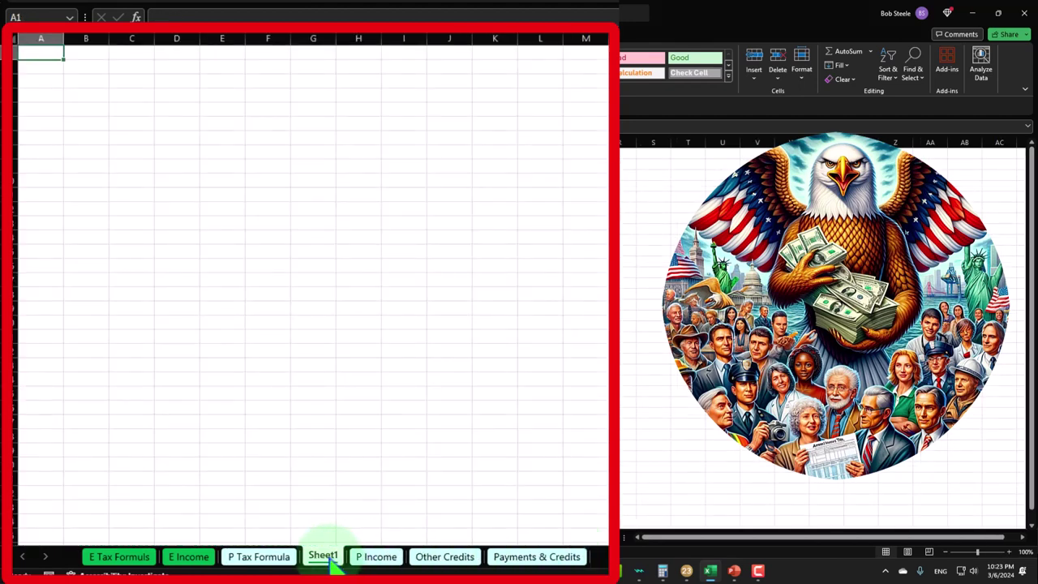
pyautogui.moveTo(330, 561); pyautogui.dragTo(414, 560)
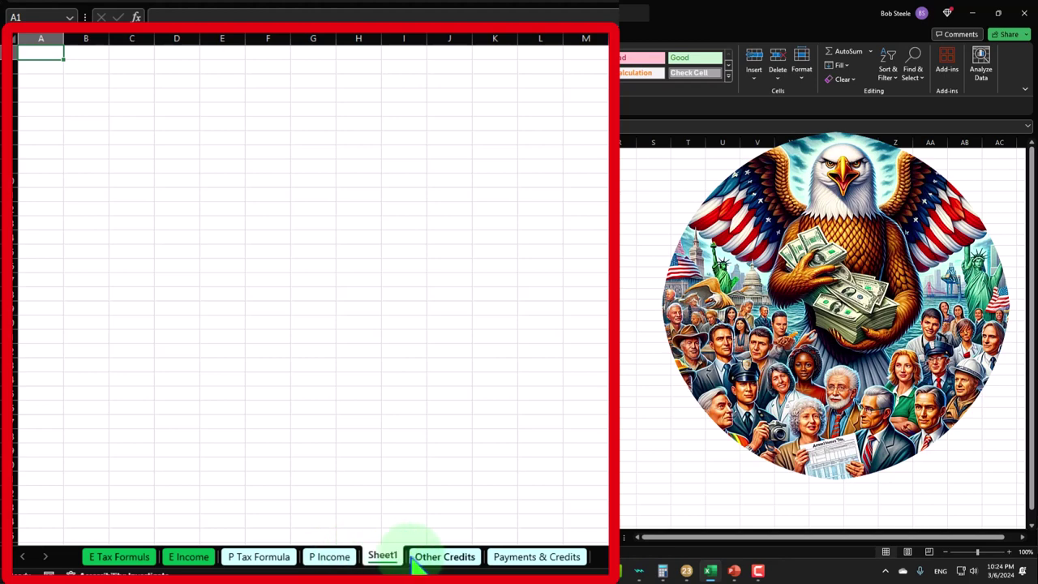
# Rename the new sheet as Sch. 1 Income.
pyautogui.doubleClick(386, 556)
pyautogui.write('Sch')
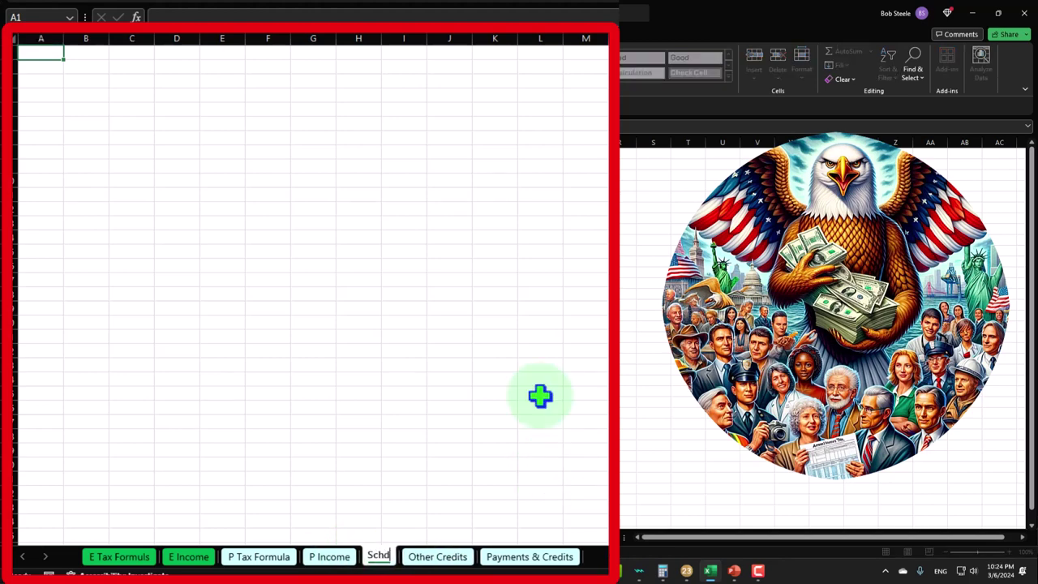
pyautogui.write('. 1 I')
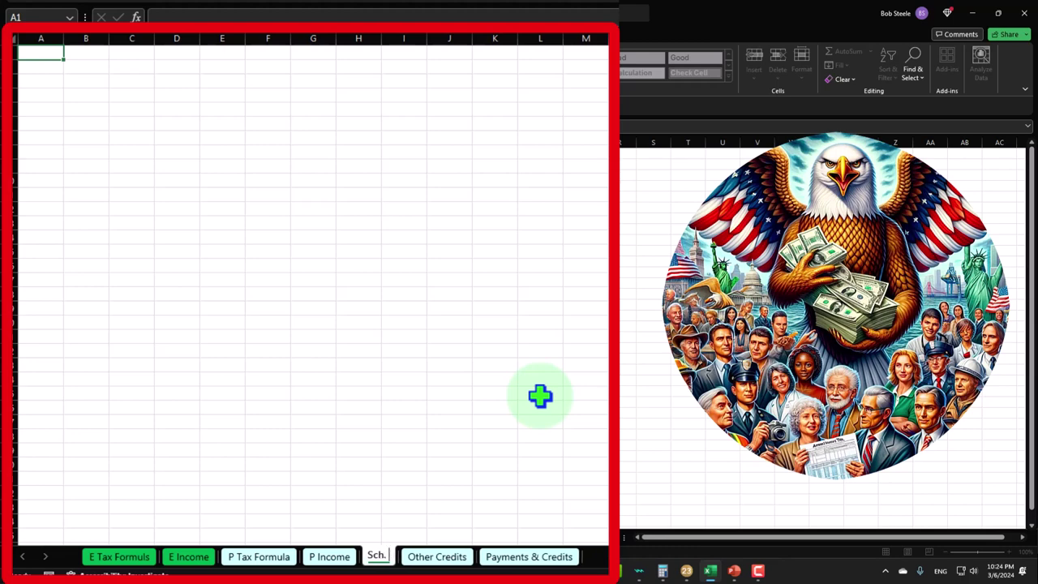
pyautogui.write('ncome')
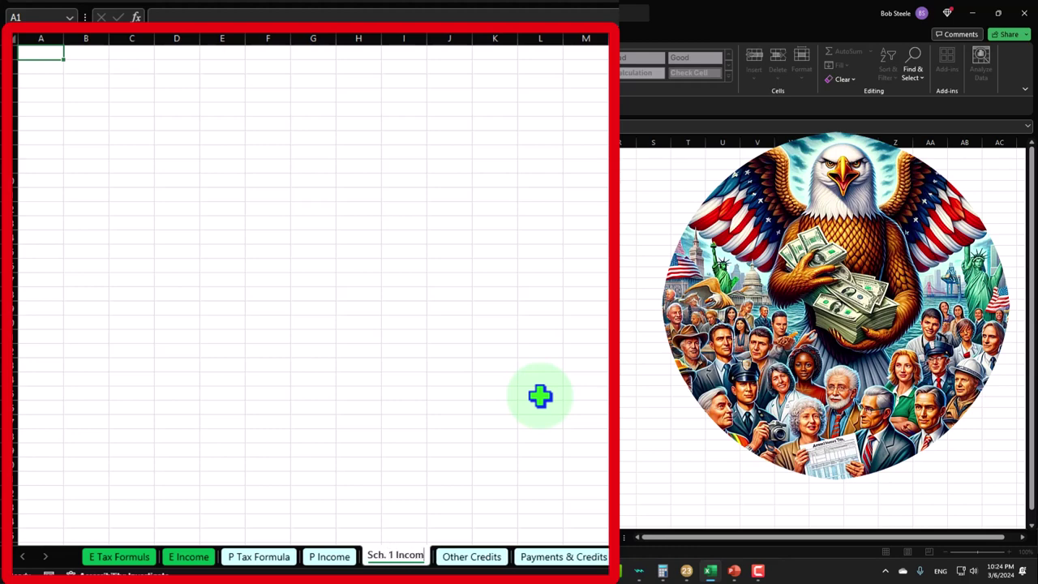
pyautogui.click(541, 394)
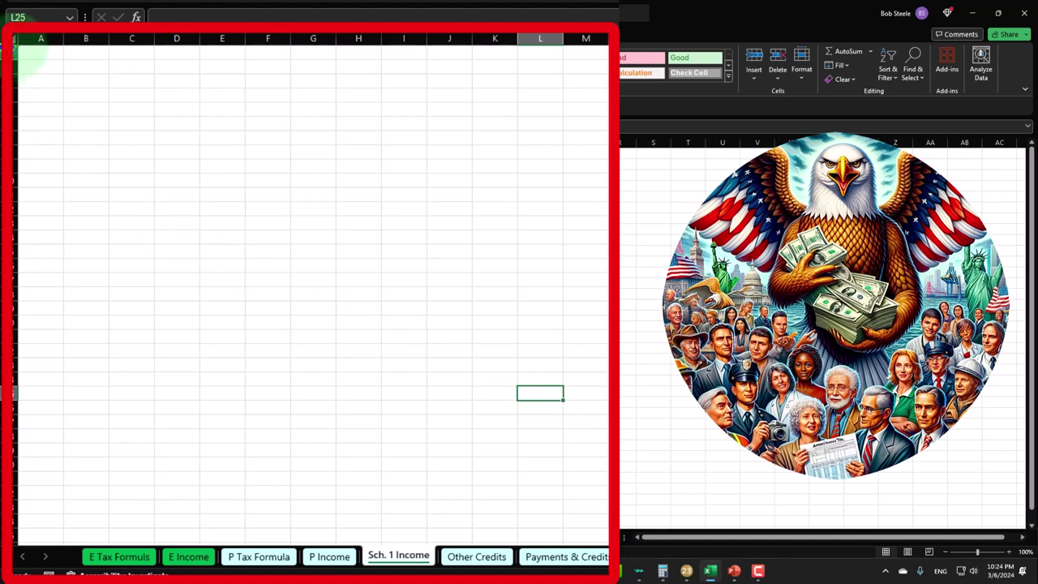
# Format all cells of the Sch. 1 Income sheet as Currency with no symbol, zero decimal places and negatives in red parentheses.
pyautogui.click(15, 39)
pyautogui.rightClick(102, 103)
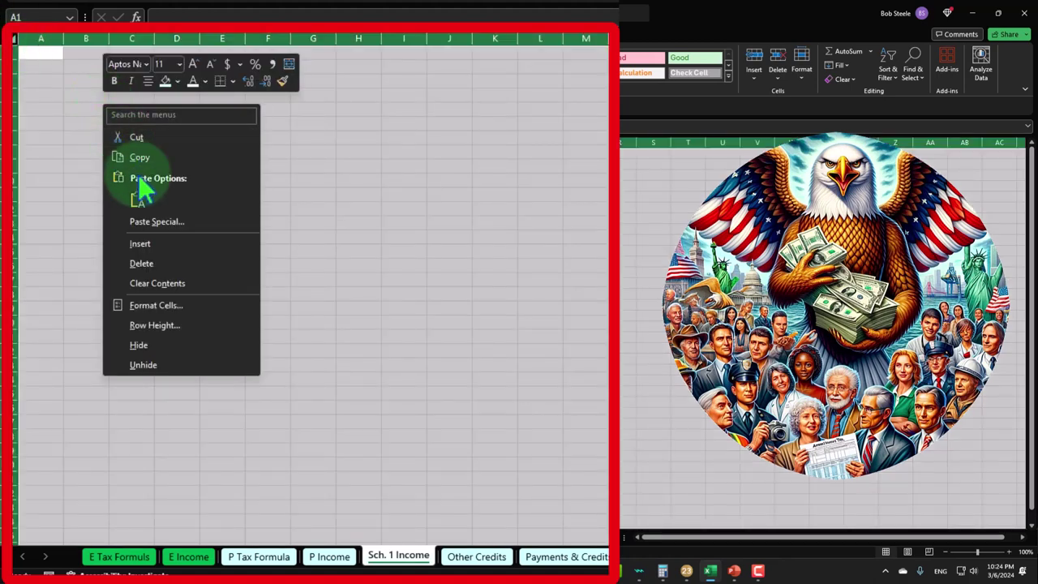
pyautogui.click(164, 306)
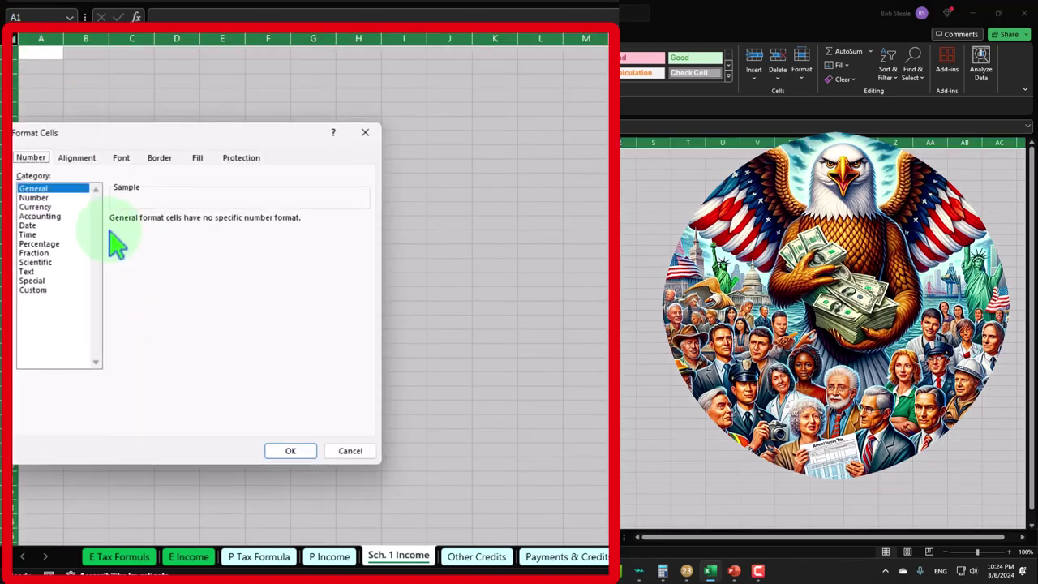
pyautogui.click(53, 207)
pyautogui.click(136, 292)
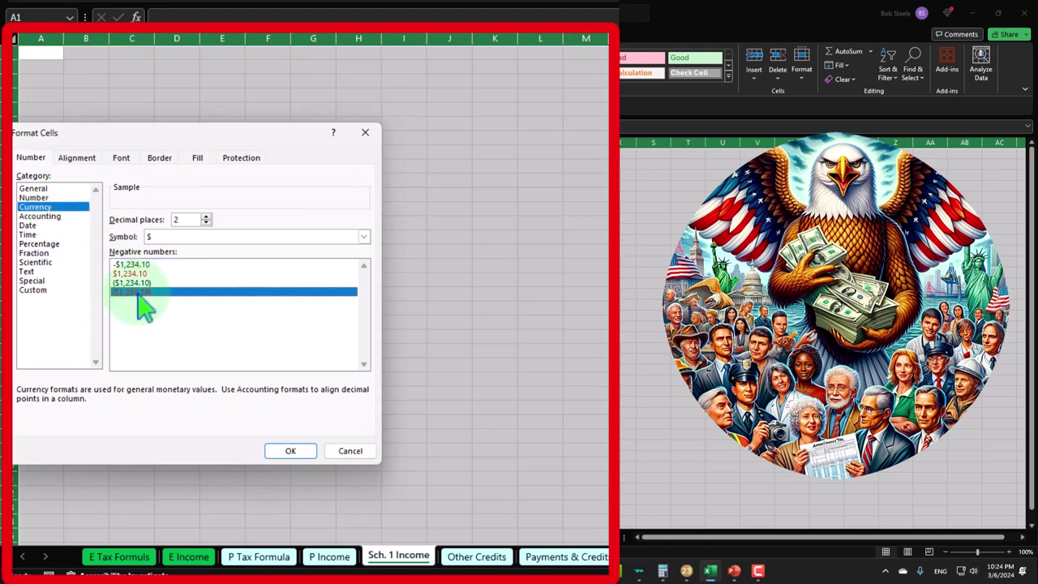
pyautogui.click(361, 237)
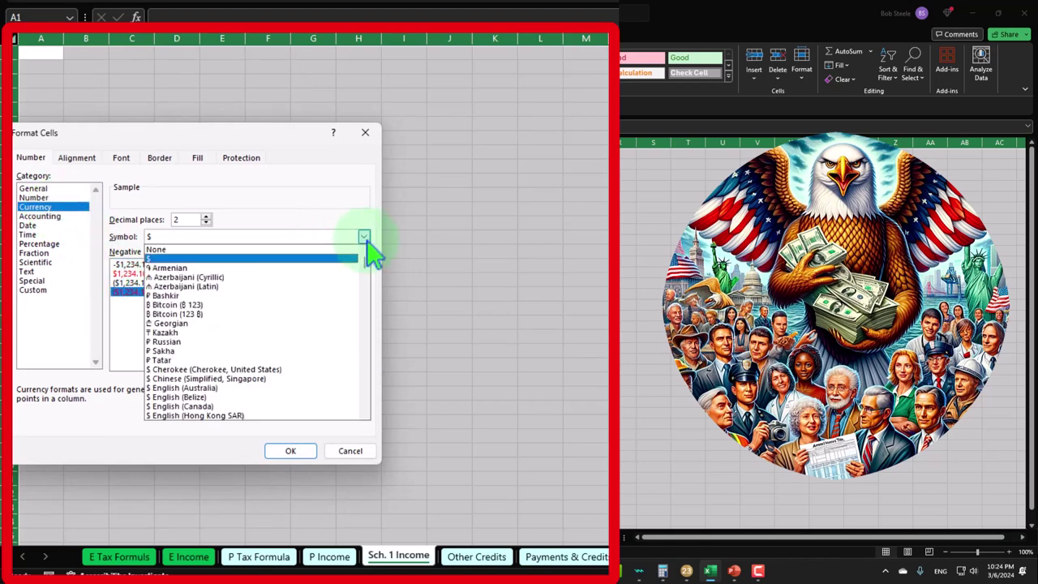
pyautogui.click(342, 250)
pyautogui.click(206, 223)
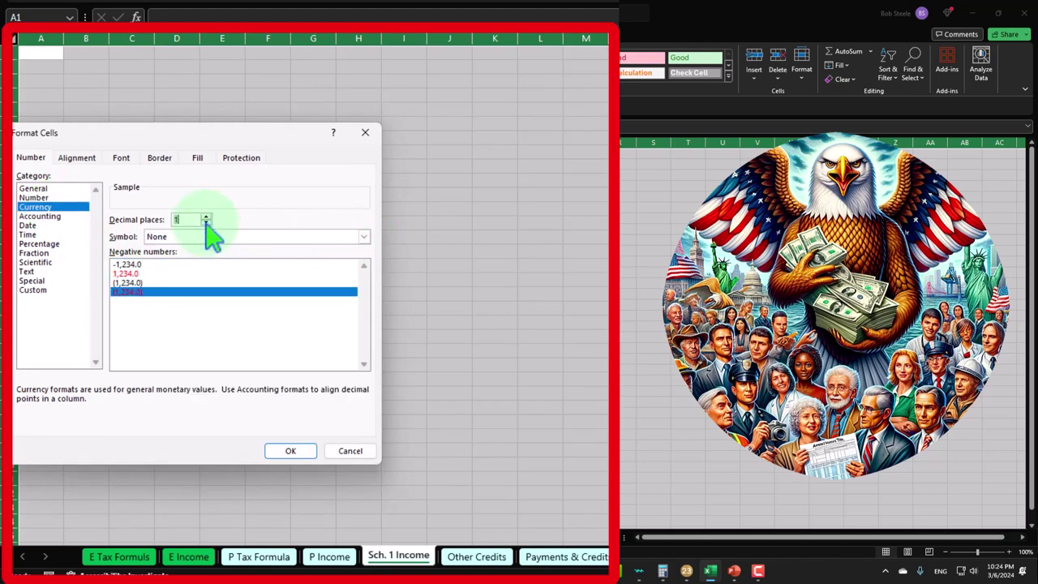
pyautogui.click(206, 223)
pyautogui.click(290, 451)
pyautogui.click(294, 392)
# Enter the title Schedule 1 Income in cell A1, checking it against Schedule 1 in Lacerte.
pyautogui.scroll(10, 281, 382)
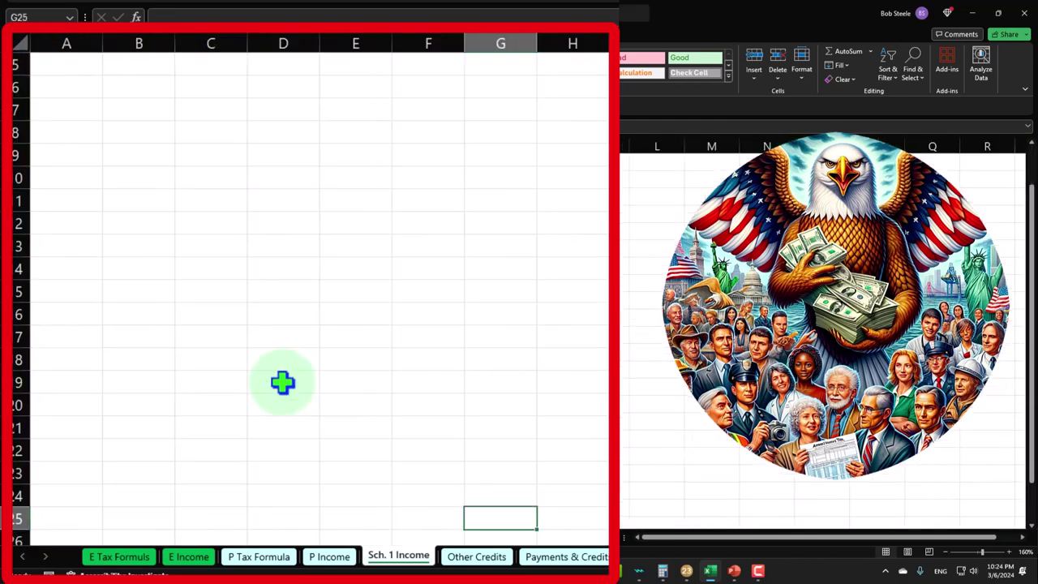
pyautogui.scroll(5, 105, 97)
pyautogui.click(99, 100)
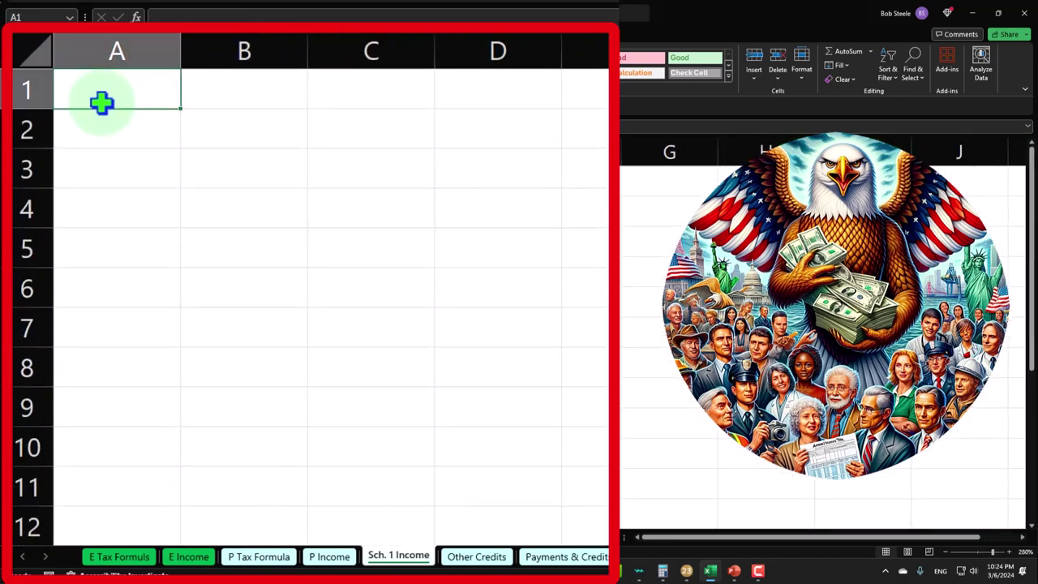
pyautogui.doubleClick(101, 101)
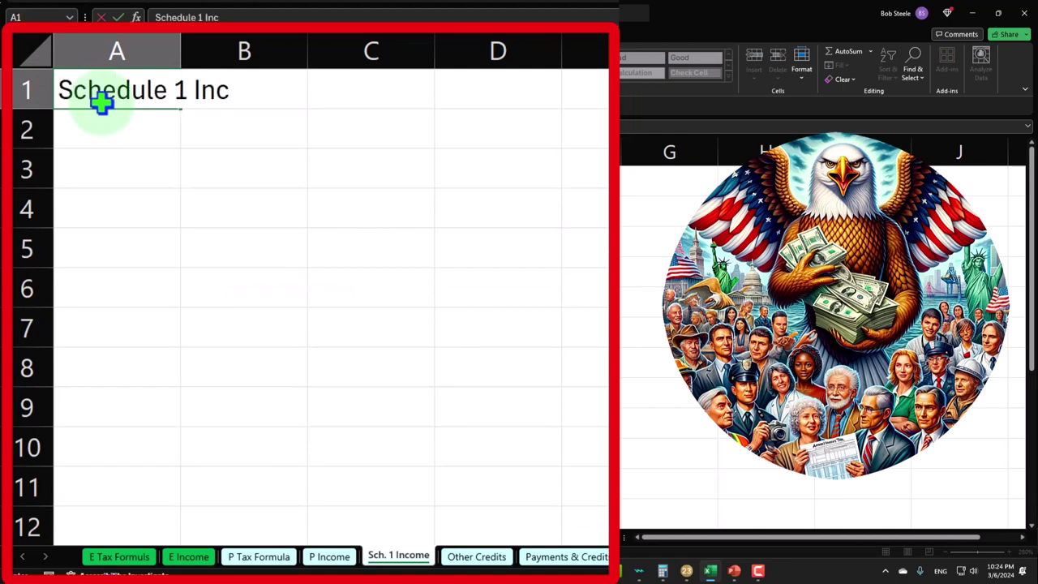
pyautogui.click(686, 570)
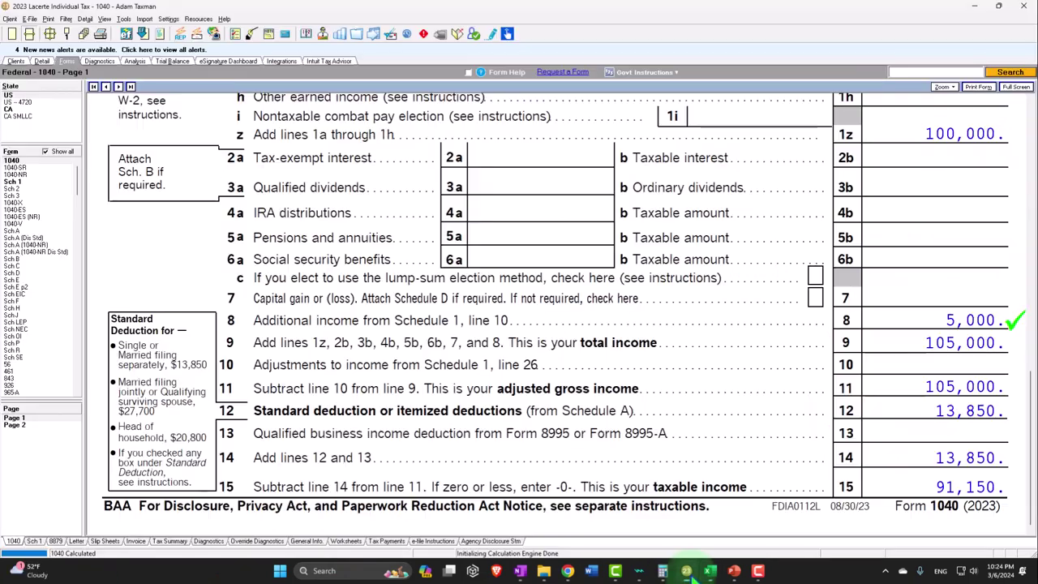
pyautogui.click(47, 183)
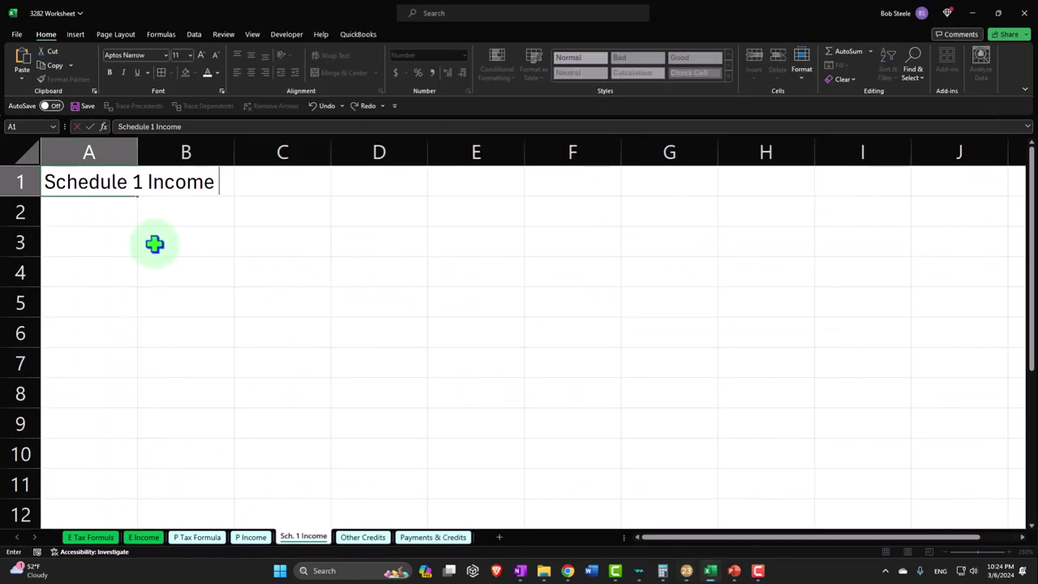
# Make all cells of the Sch. 1 Income sheet bold.
pyautogui.click(22, 153)
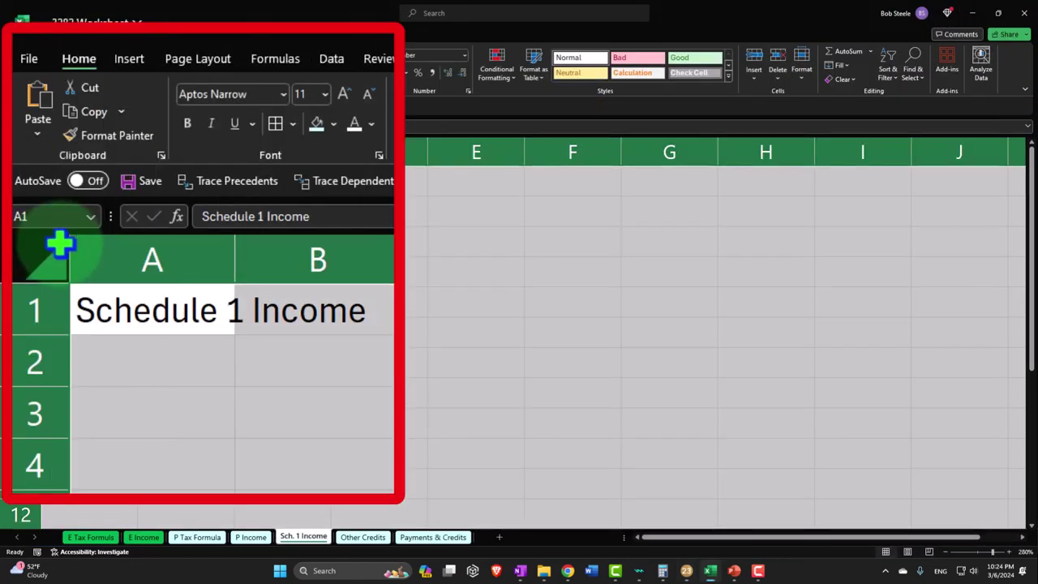
pyautogui.click(189, 124)
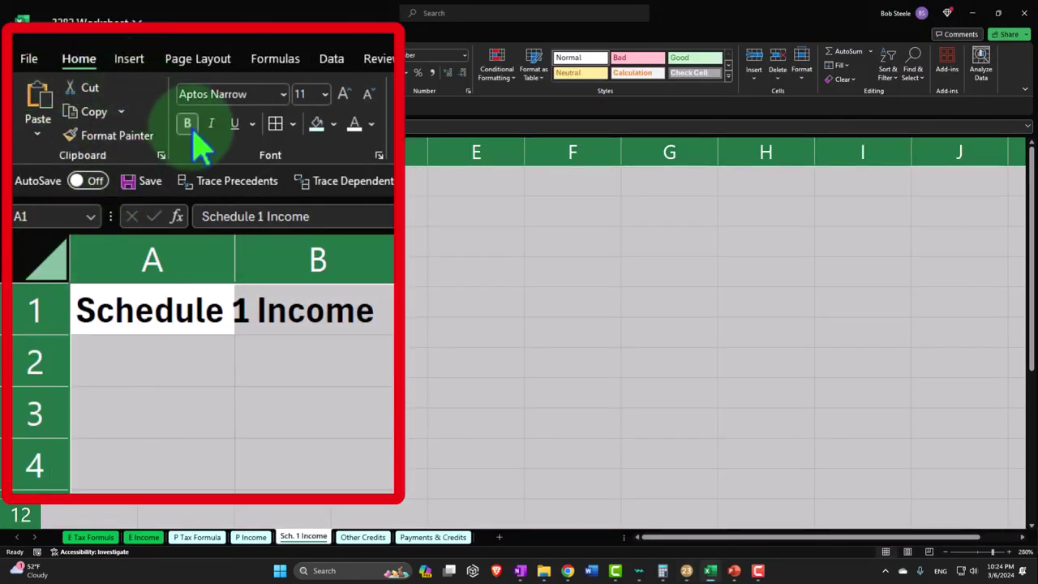
pyautogui.click(194, 357)
pyautogui.click(181, 432)
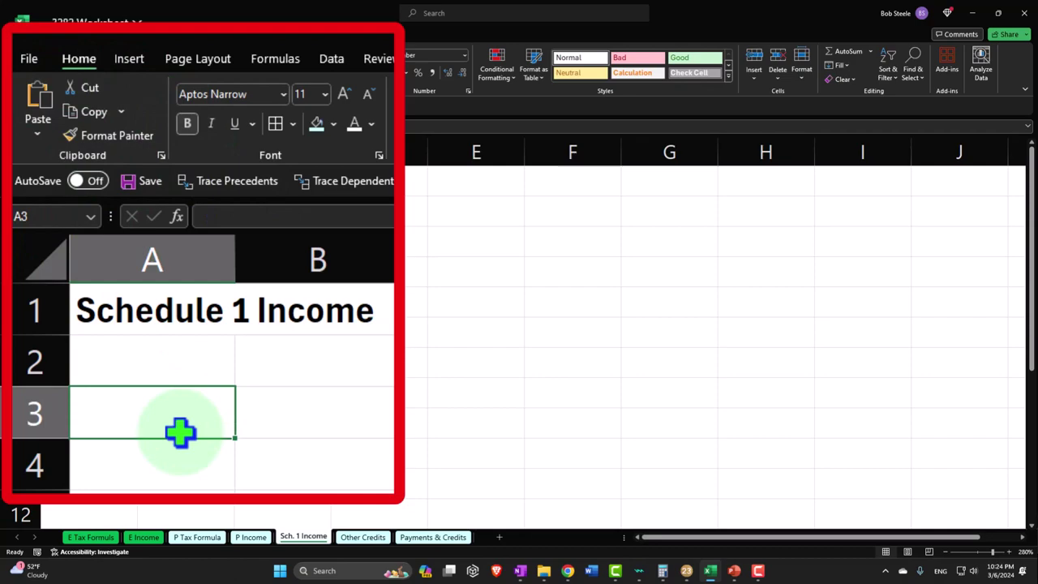
# Check line 1 of Schedule 1 in Lacerte, enter Taxable Refunds in cell A3 of the Excel sheet, and widen column A to fit the headings.
pyautogui.click(686, 570)
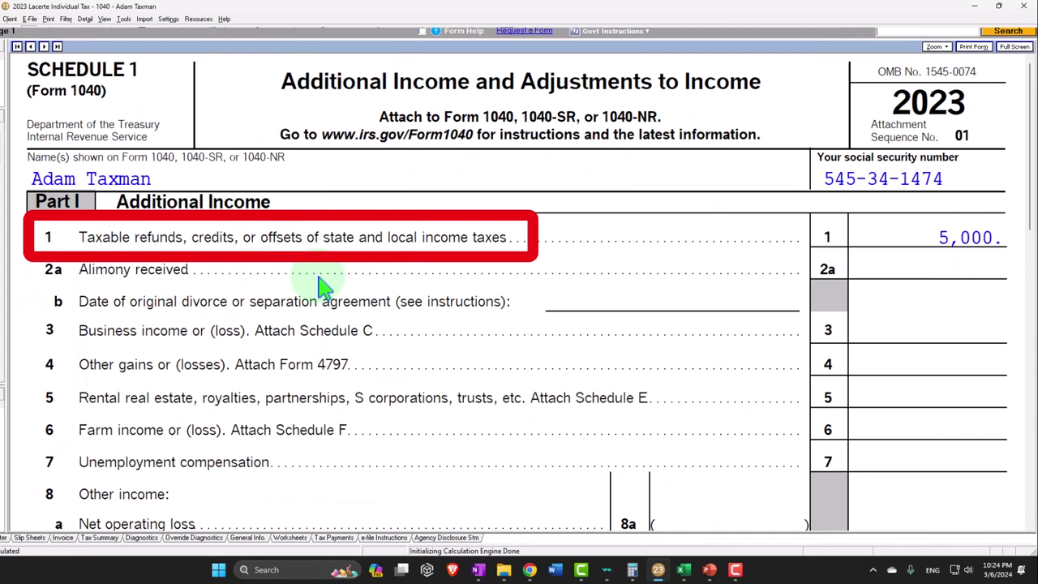
pyautogui.click(974, 7)
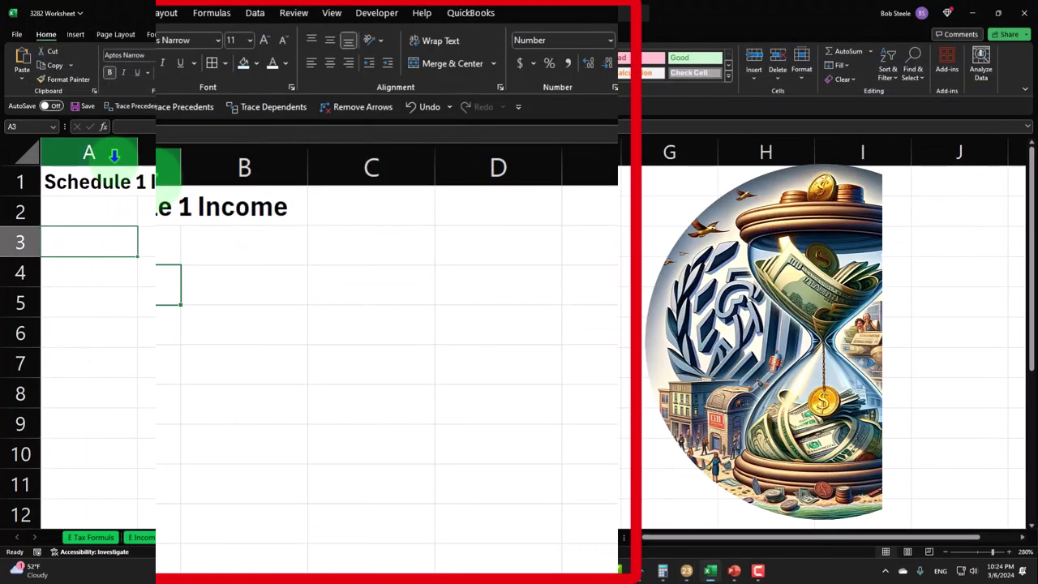
pyautogui.write('Taxable Refunds')
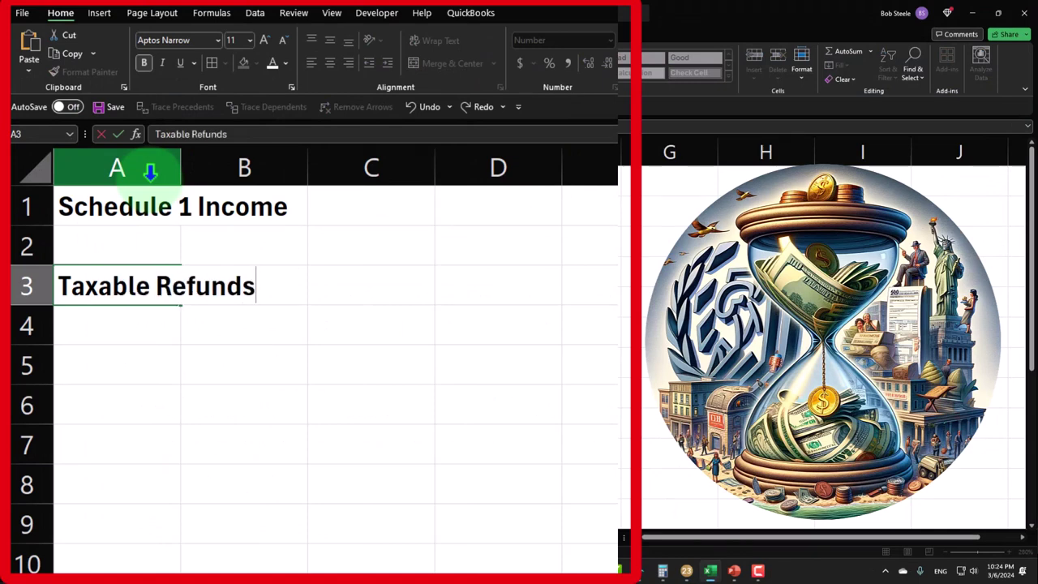
pyautogui.press('Return')
pyautogui.moveTo(181, 159); pyautogui.dragTo(322, 160)
# Format the Schedule 1 Income heading in A1:B1 and the Taxable Refunds heading in A3:B3 with black fill and white text.
pyautogui.moveTo(186, 202); pyautogui.dragTo(329, 206)
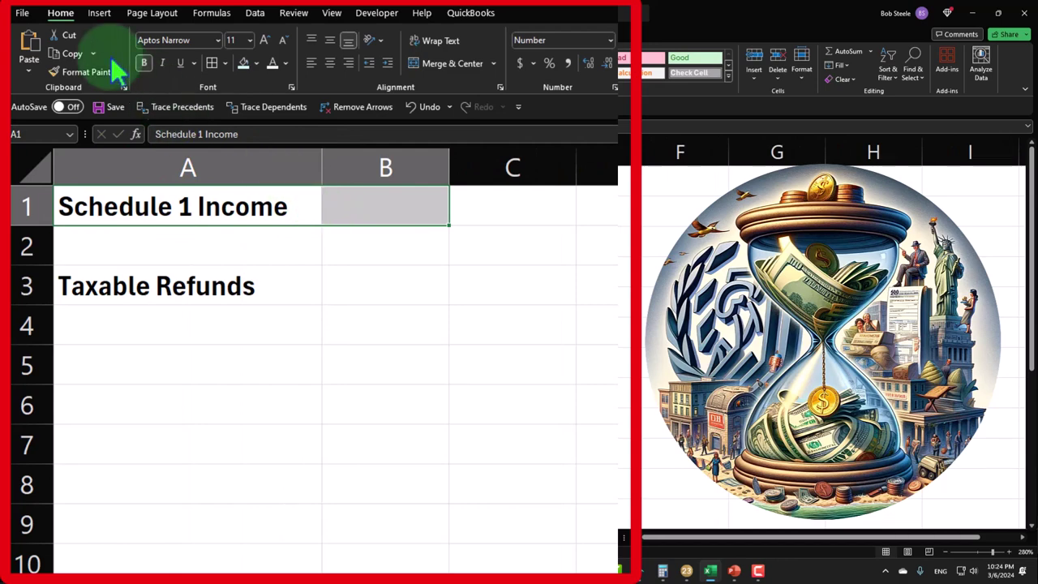
pyautogui.click(256, 63)
pyautogui.click(254, 102)
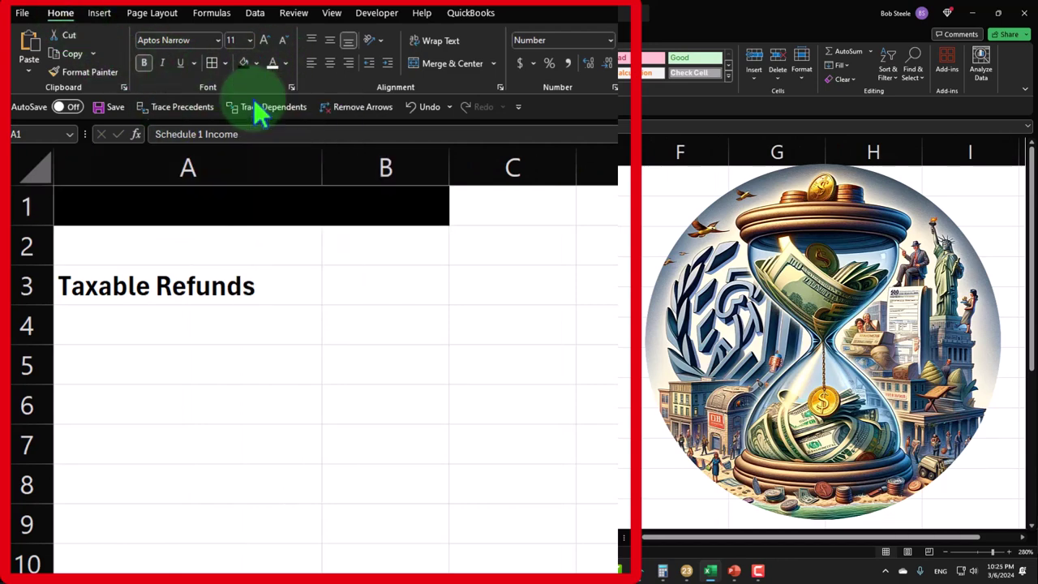
pyautogui.click(270, 65)
pyautogui.moveTo(185, 281); pyautogui.dragTo(331, 280)
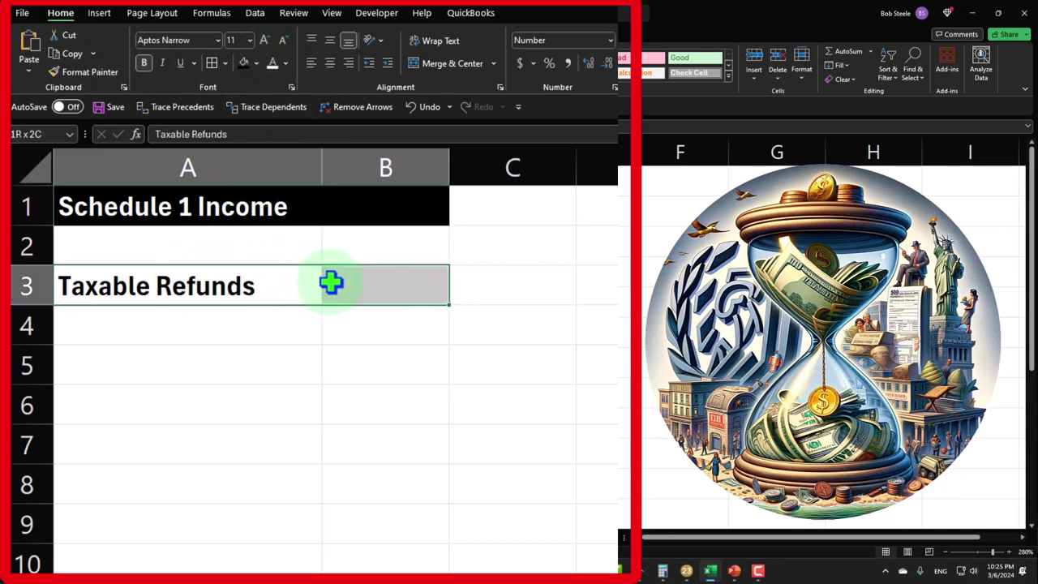
pyautogui.click(243, 65)
pyautogui.click(273, 63)
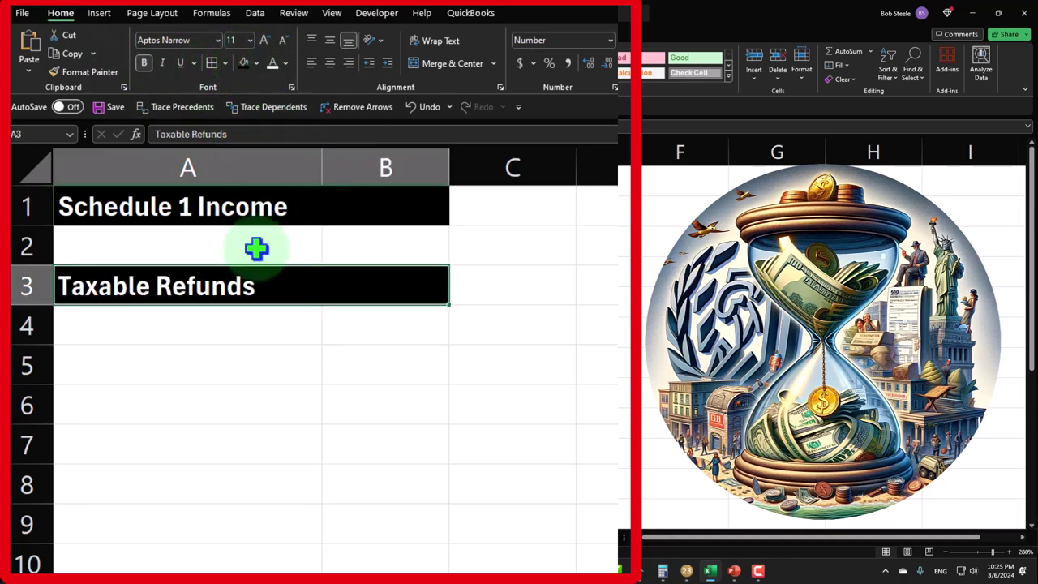
# Add borders and the recently used light blue fill to cells A4:B6 under the Taxable Refunds heading.
pyautogui.click(168, 327)
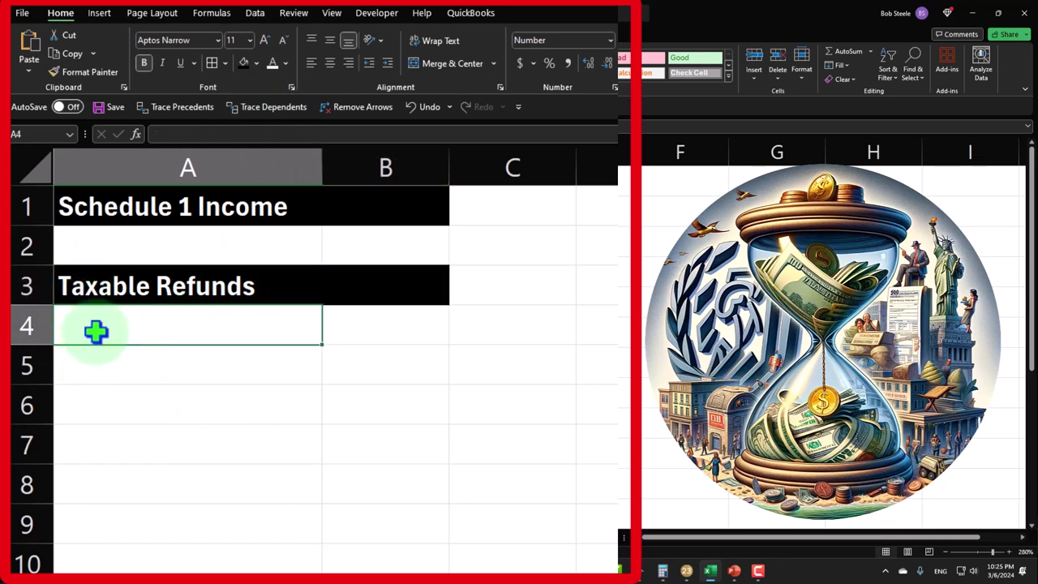
pyautogui.moveTo(94, 329); pyautogui.dragTo(362, 408)
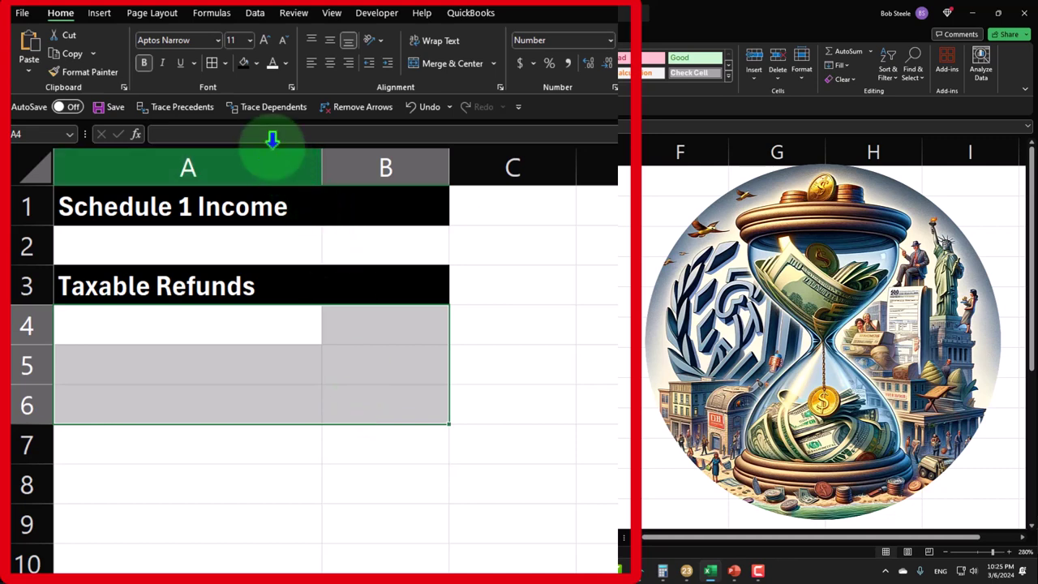
pyautogui.click(256, 63)
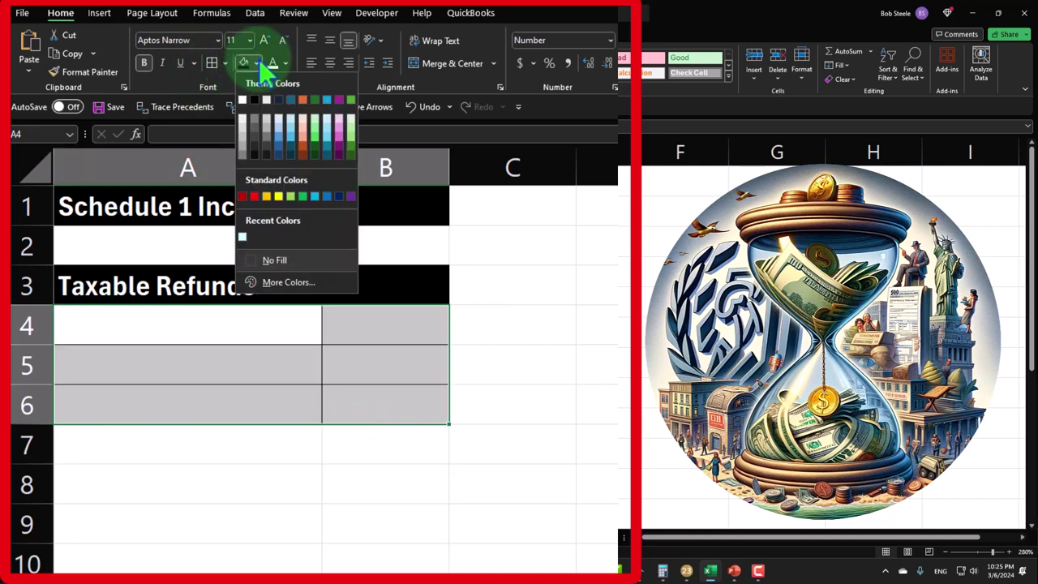
pyautogui.click(242, 236)
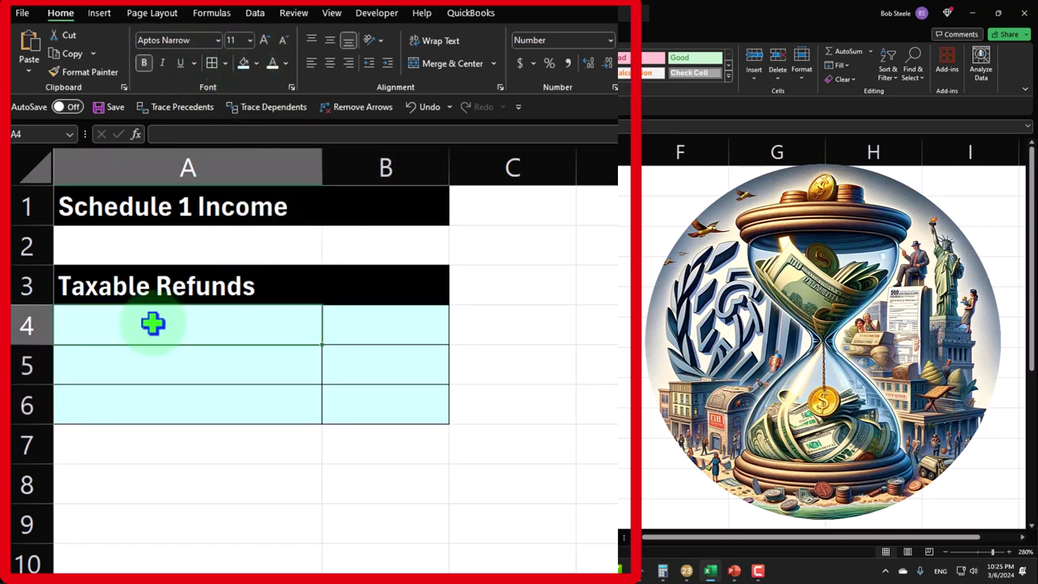
# Enter the label Refund in cell A4 and the amount 5,000 in cell B4.
pyautogui.write('Refund')
pyautogui.press('Tab')
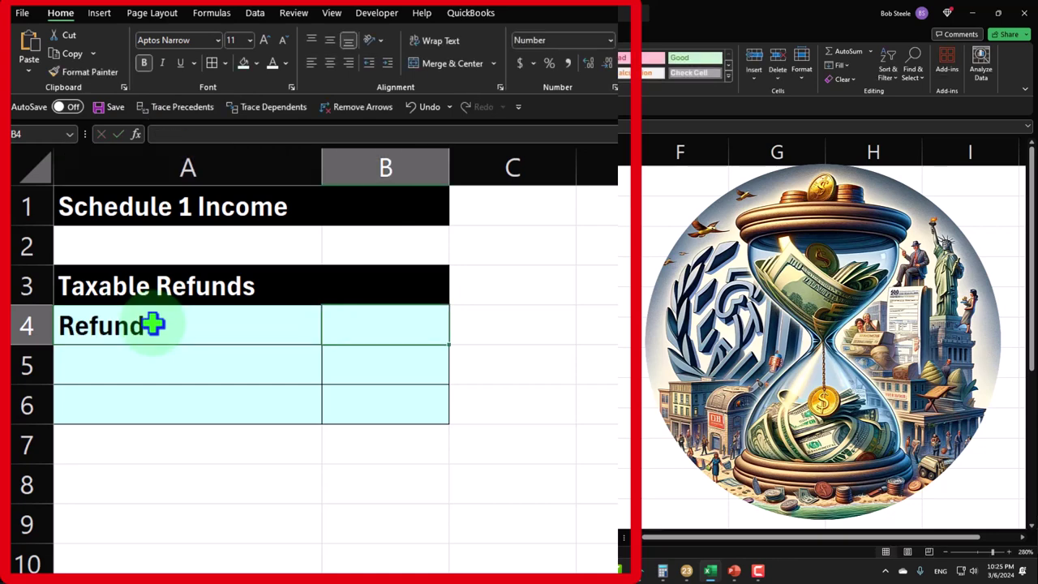
pyautogui.write('5,00')
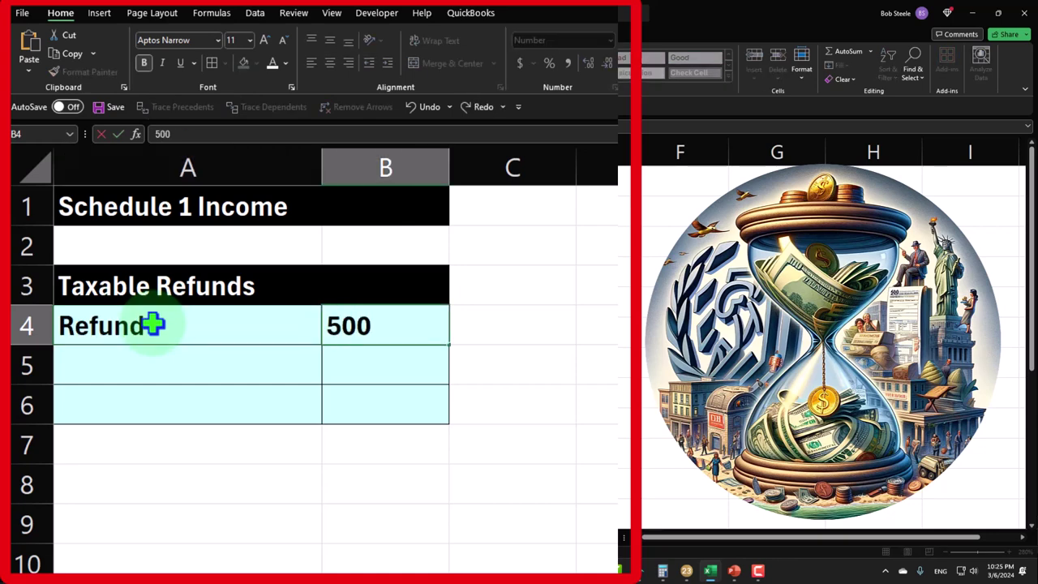
pyautogui.write('0')
pyautogui.press('Return')
# Extend the borders and light blue fill to cells C4:C6.
pyautogui.moveTo(484, 297); pyautogui.dragTo(494, 397)
pyautogui.moveTo(494, 324); pyautogui.dragTo(489, 390)
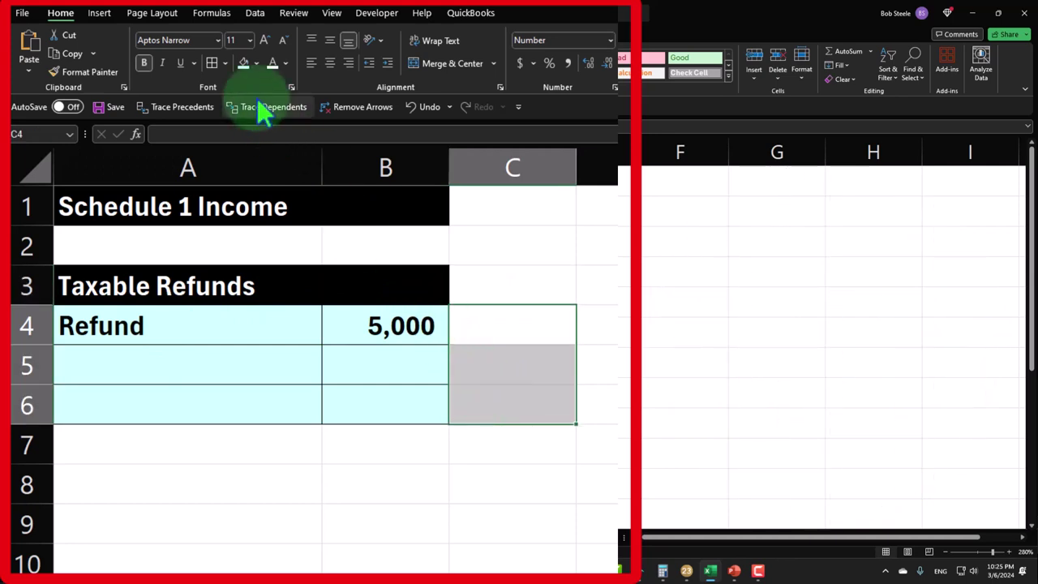
pyautogui.click(242, 64)
pyautogui.click(492, 289)
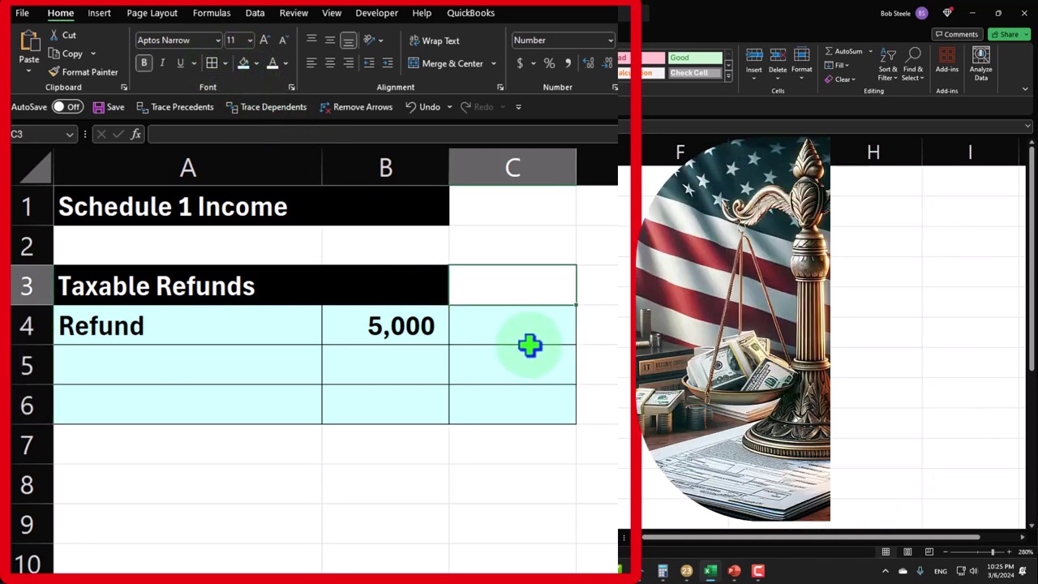
# Enter the label Total taxable refund in cell A7 and a SUM formula totalling C4:C6 in cell C7.
pyautogui.click(394, 332)
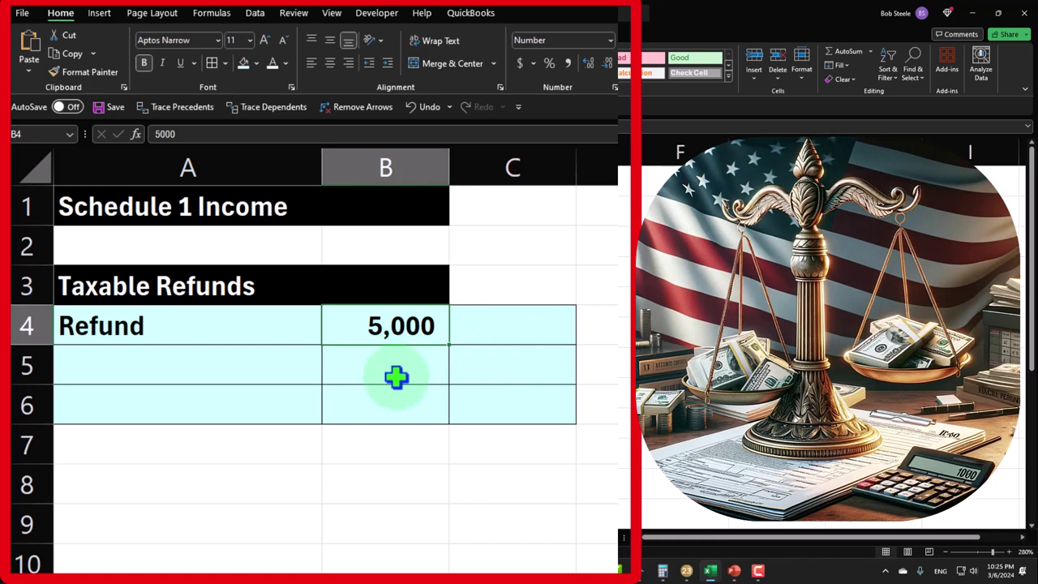
pyautogui.click(505, 326)
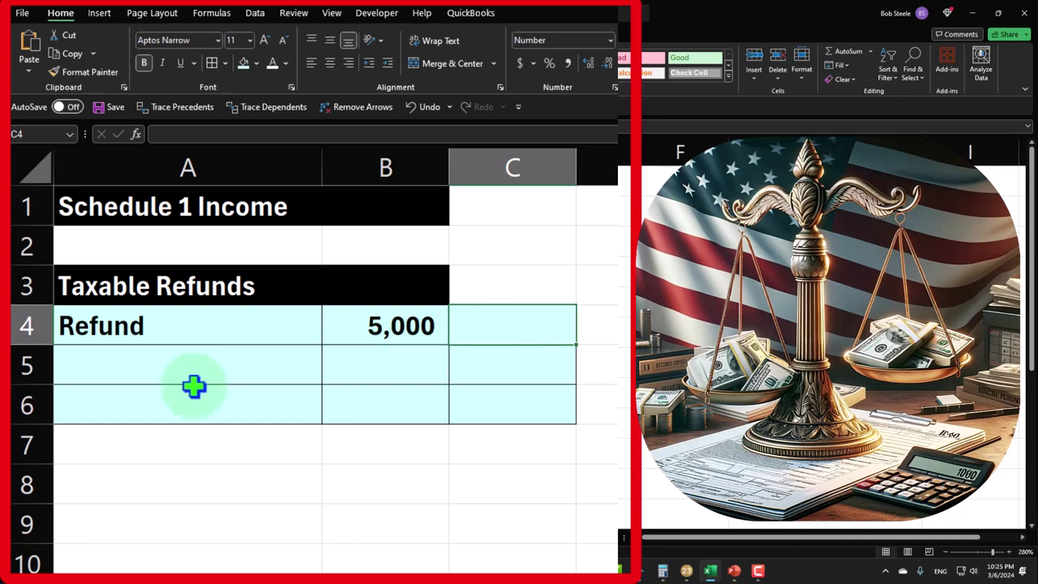
pyautogui.click(137, 448)
pyautogui.write('Tita')
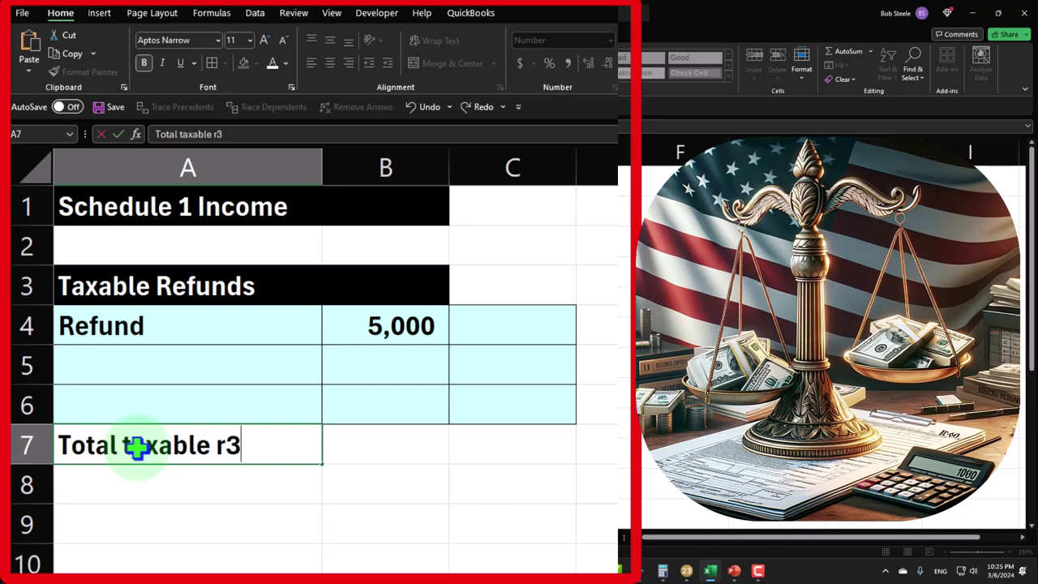
pyautogui.press('Tab')
pyautogui.press('Tab')
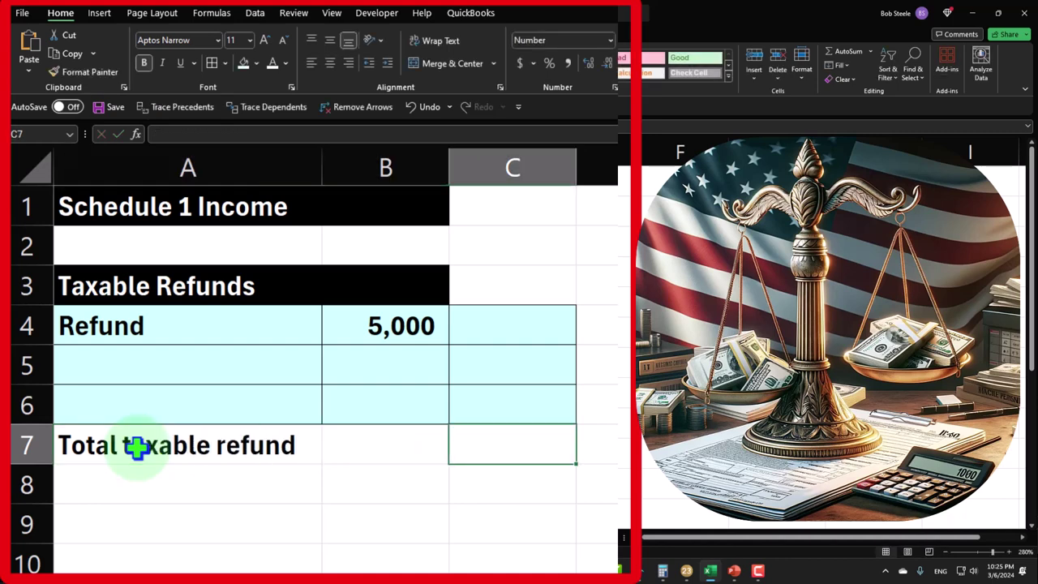
pyautogui.write('=sum(')
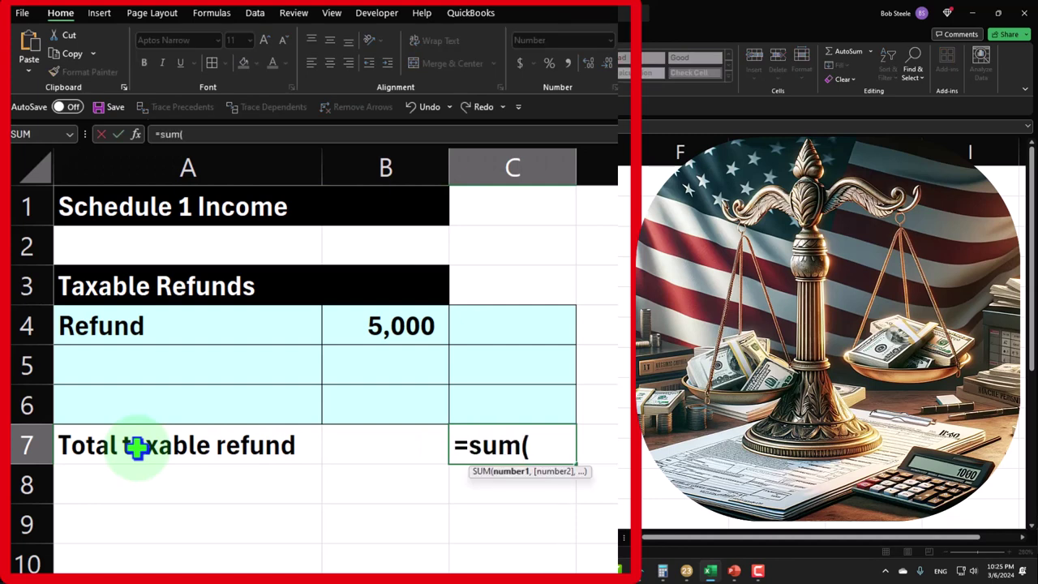
pyautogui.press('Up')
pyautogui.hotkey('shift', 'Up')
pyautogui.hotkey('shift', 'Up')
pyautogui.press('Return')
# Enter 5,000 in cell C4 as the taxable amount of the refund.
pyautogui.press('Up')
pyautogui.press('Up')
pyautogui.press('Up')
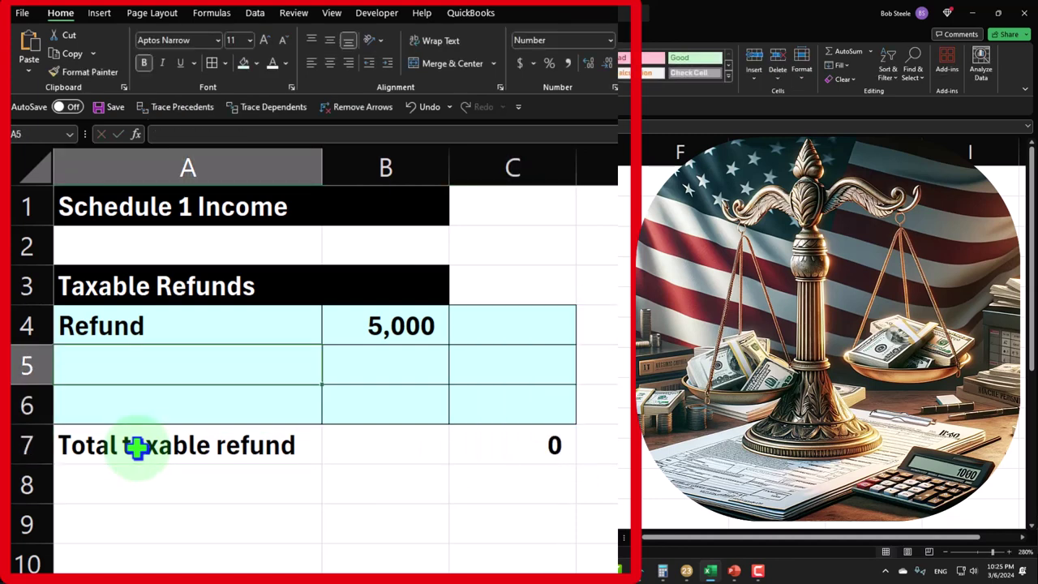
pyautogui.press('Right')
pyautogui.press('Right')
pyautogui.press('Up')
pyautogui.write('5,0')
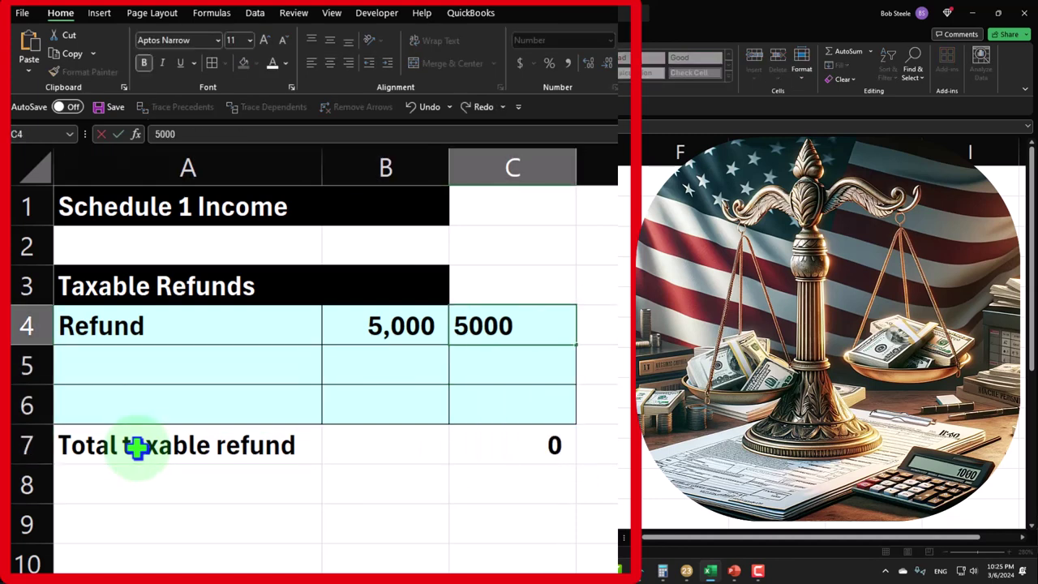
pyautogui.write('00')
pyautogui.press('Return')
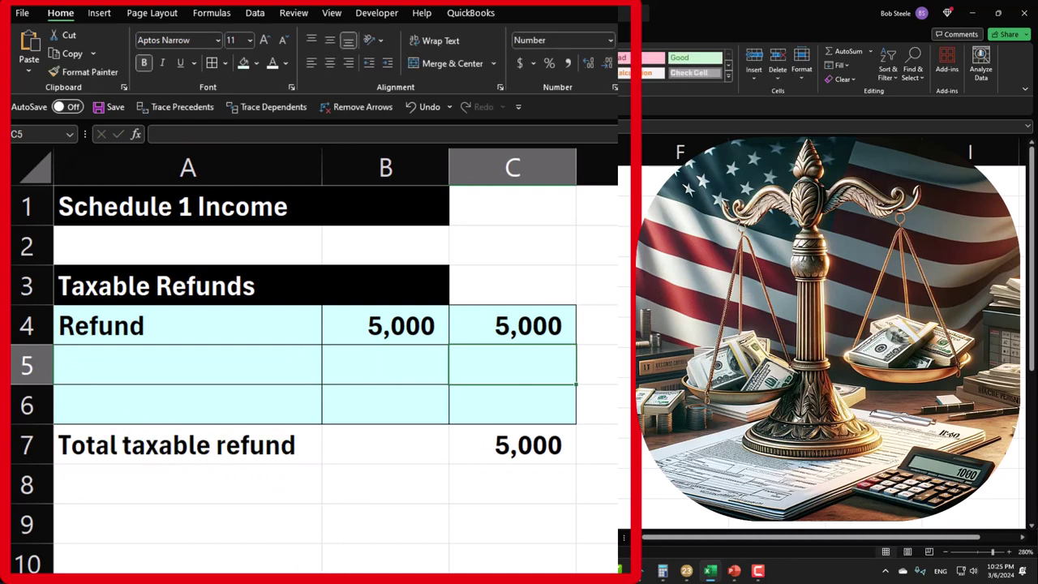
# Enter the label Total Scheducle 1 Income in cell A9 and link cell C9 to the total taxable refund in C7.
pyautogui.click(131, 528)
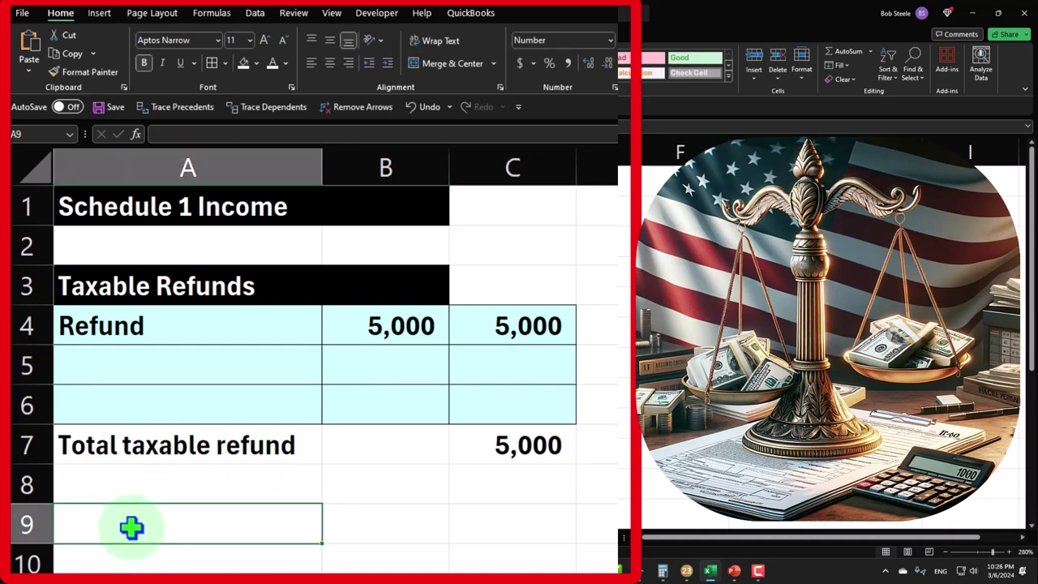
pyautogui.write('Total Scheducle 1 Income')
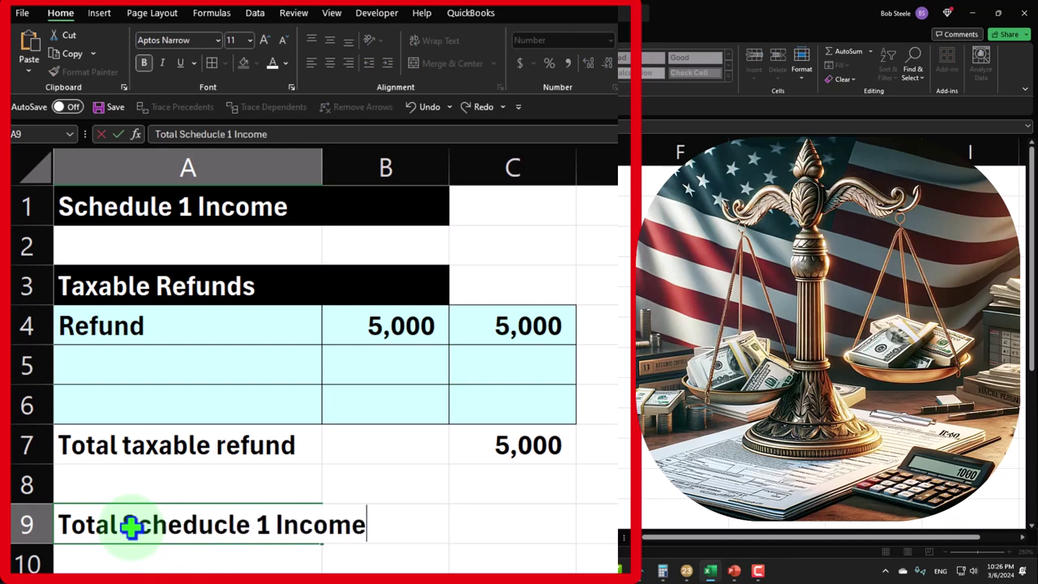
pyautogui.press('Tab')
pyautogui.press('Tab')
pyautogui.write('=')
pyautogui.press('Up')
pyautogui.press('Up')
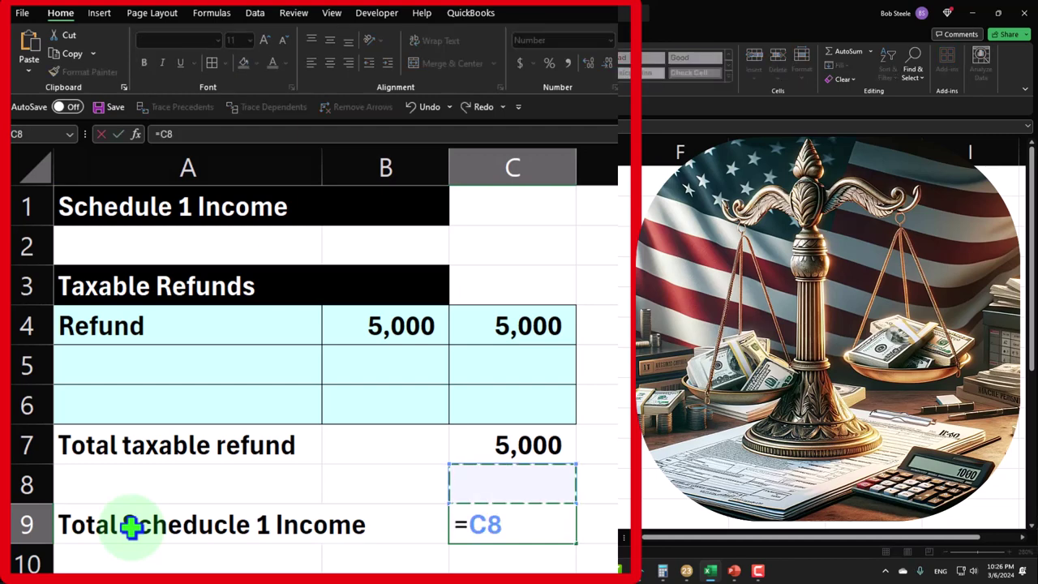
pyautogui.press('Return')
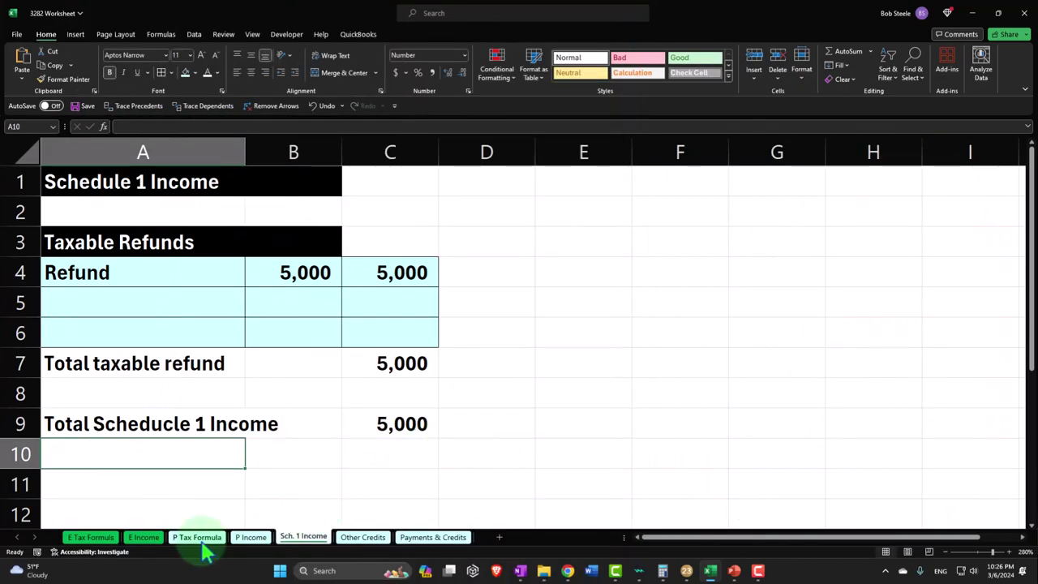
# Add cell C9 of the Sch. 1 Income sheet to the Income formula in D2 of the P Tax Formula sheet.
pyautogui.click(202, 535)
pyautogui.doubleClick(530, 111)
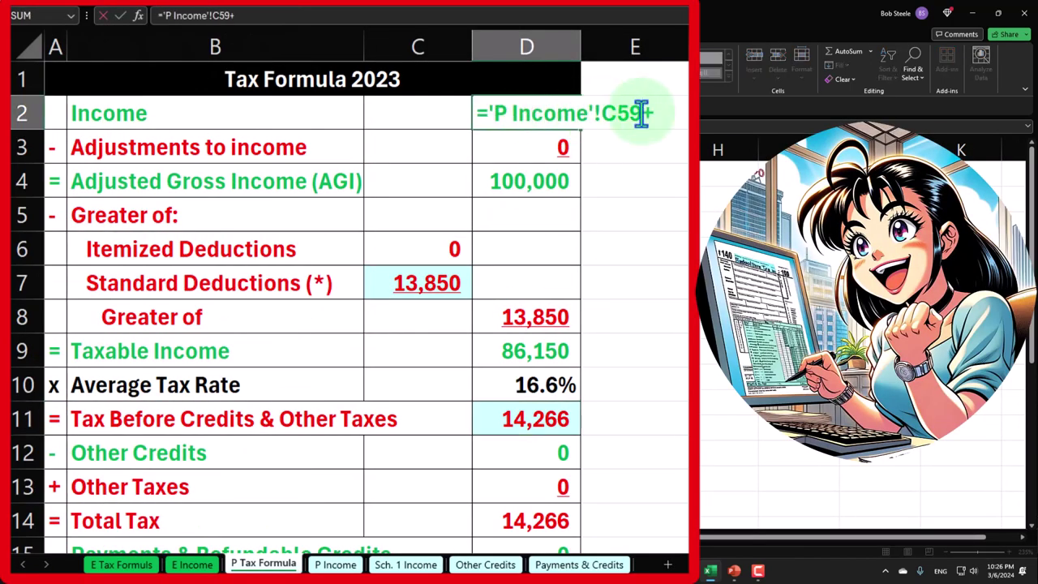
pyautogui.write('+')
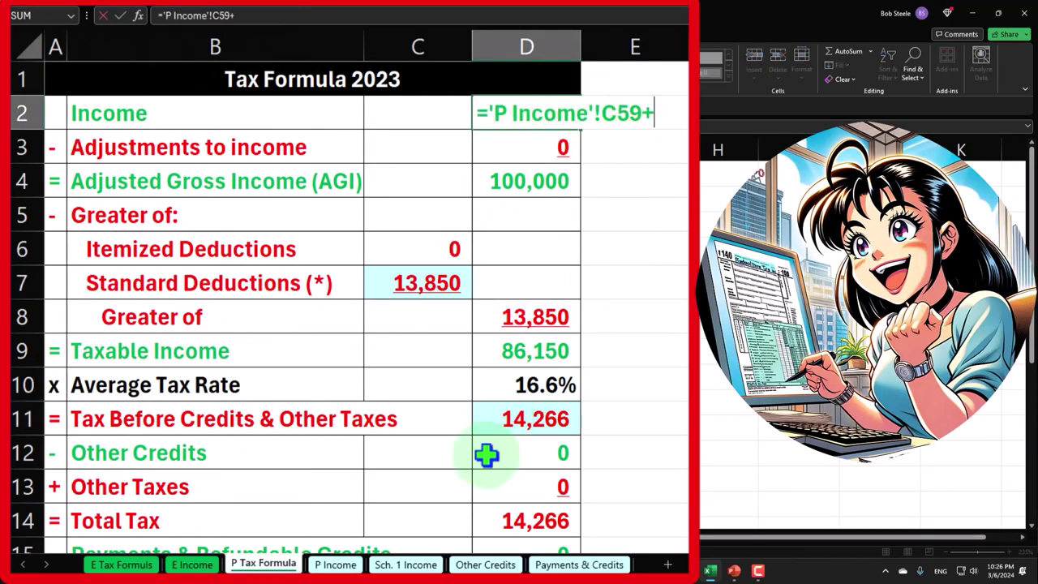
pyautogui.click(399, 568)
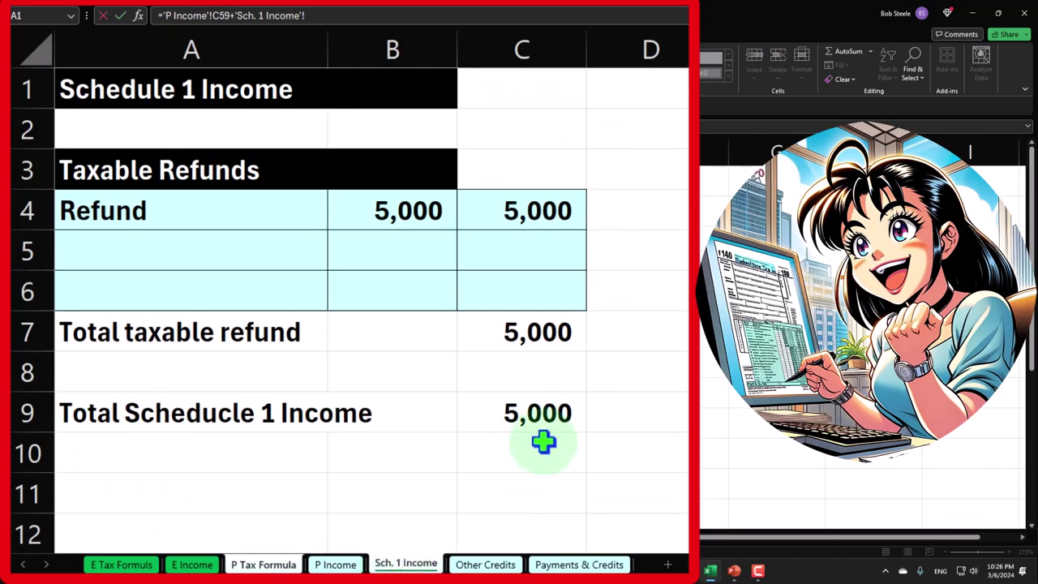
pyautogui.click(552, 412)
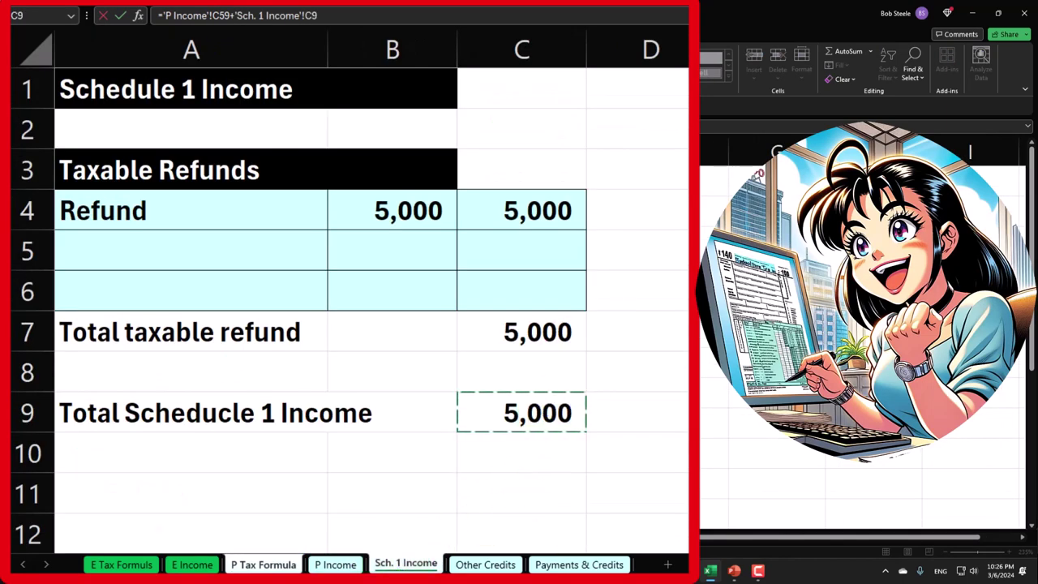
pyautogui.press('Return')
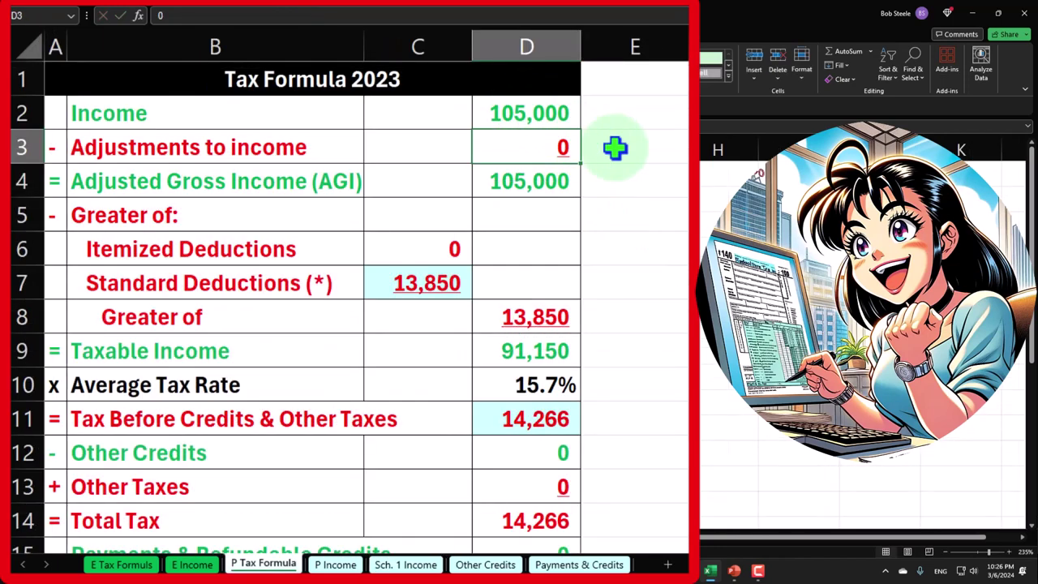
# Check the standard deduction and taxable income in the tax formula against Form 1040 page 1 in Lacerte.
pyautogui.press('Down')
pyautogui.press('Down')
pyautogui.press('Down')
pyautogui.press('Down')
pyautogui.press('Left')
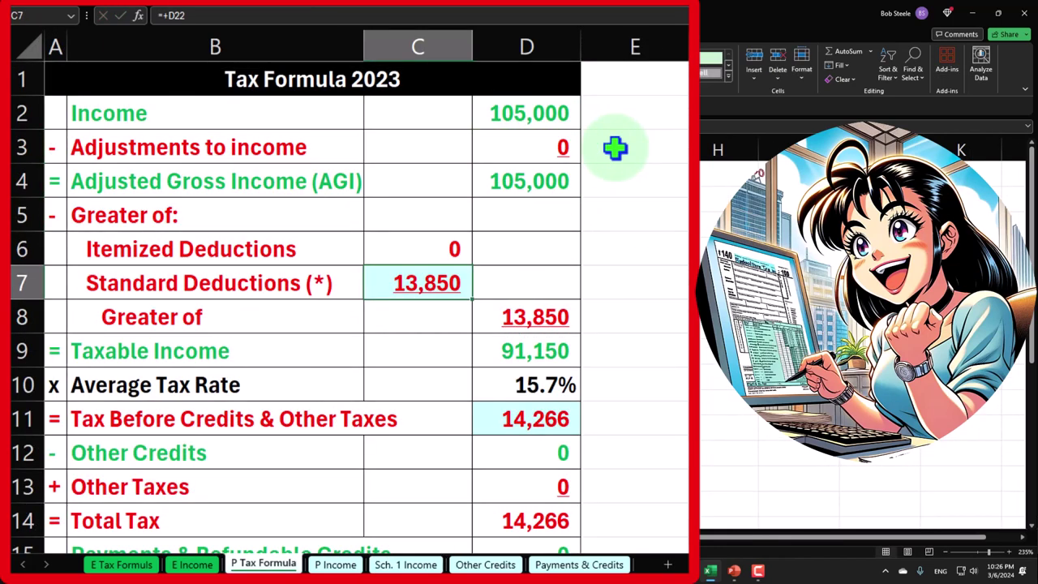
pyautogui.click(558, 351)
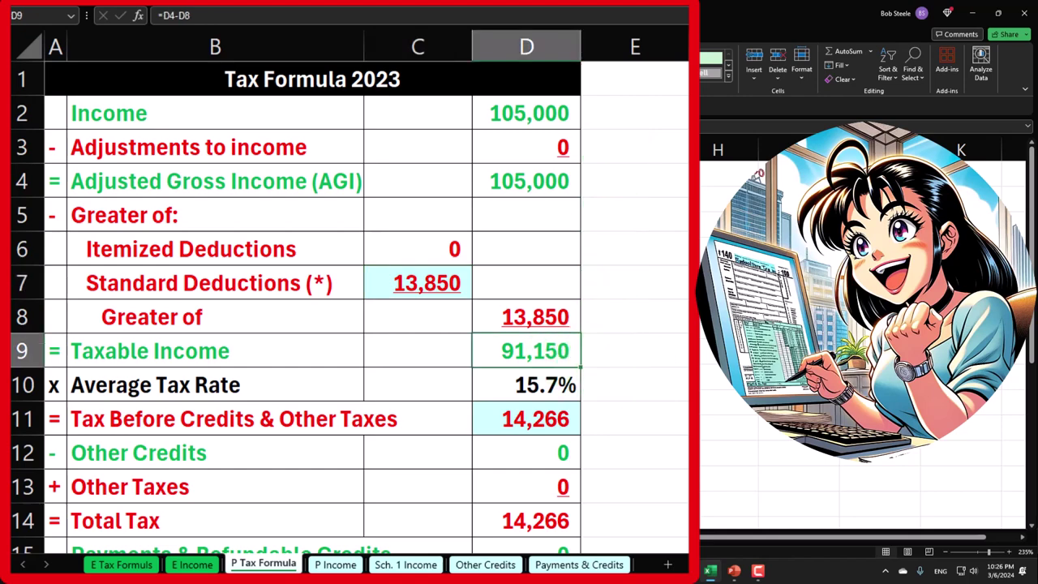
pyautogui.click(711, 571)
pyautogui.click(712, 572)
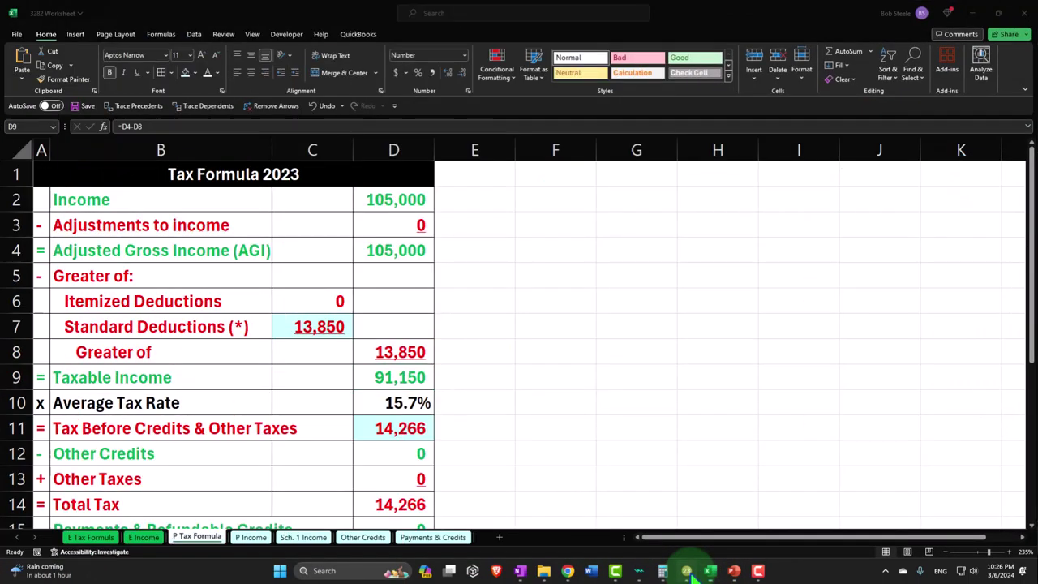
pyautogui.click(710, 572)
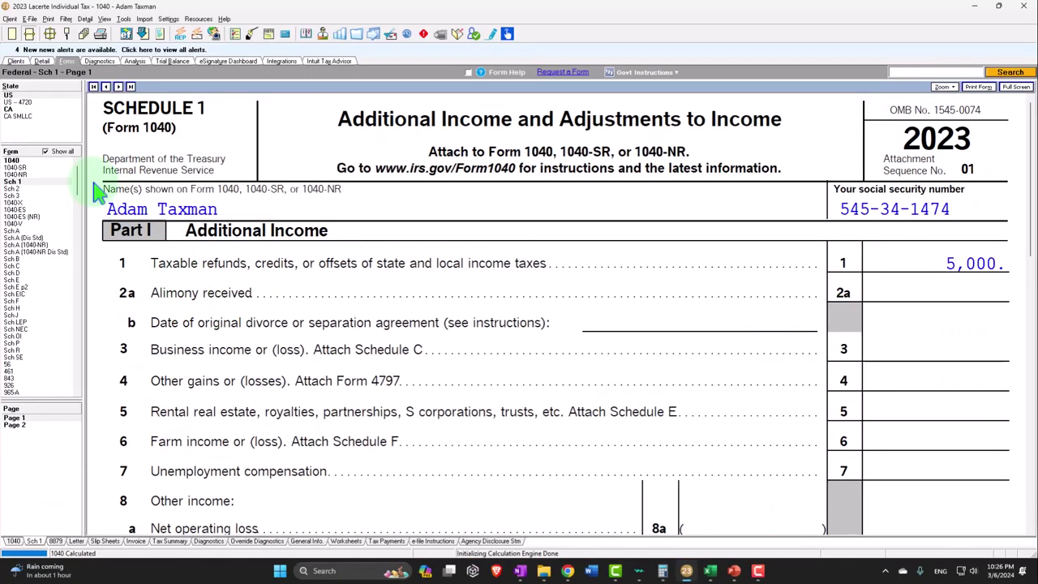
pyautogui.click(12, 159)
pyautogui.scroll(-10, 480, 334)
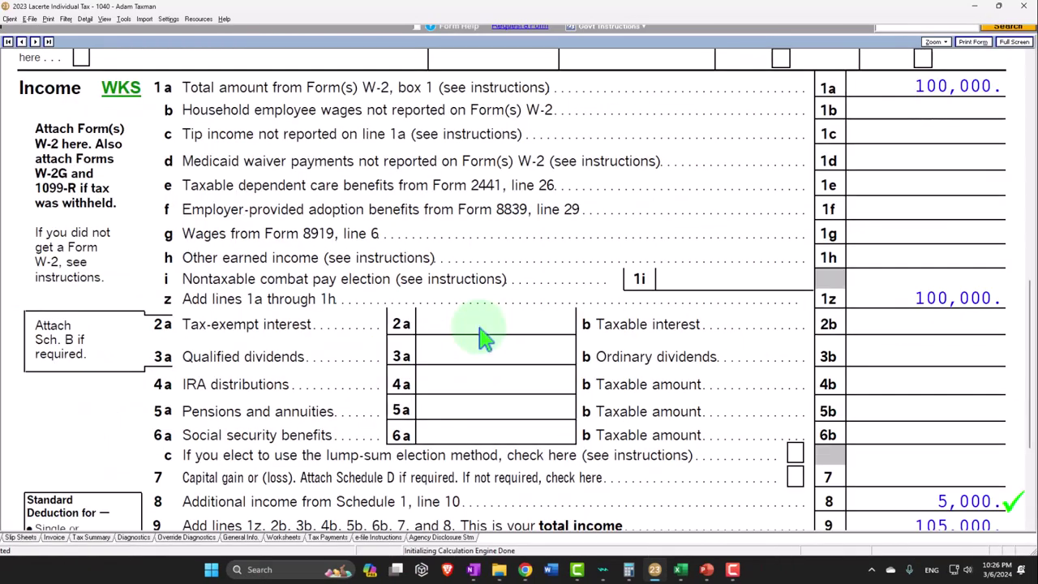
pyautogui.scroll(-2, 482, 320)
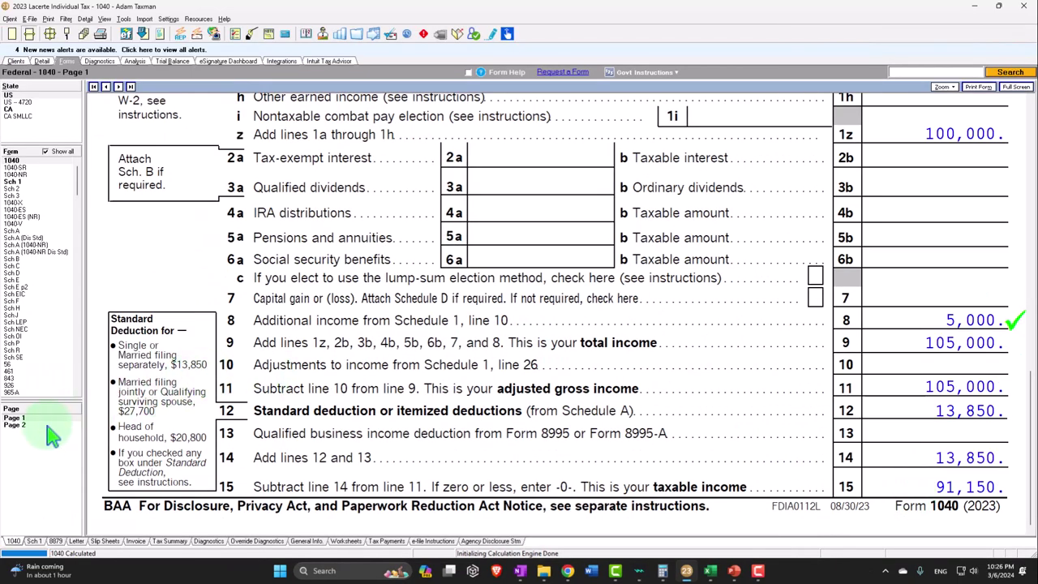
# Look up the tax on Form 1040 page 2, then return to Excel and set Tax Before Credits & Other Taxes in D11 to 15,366.
pyautogui.click(17, 424)
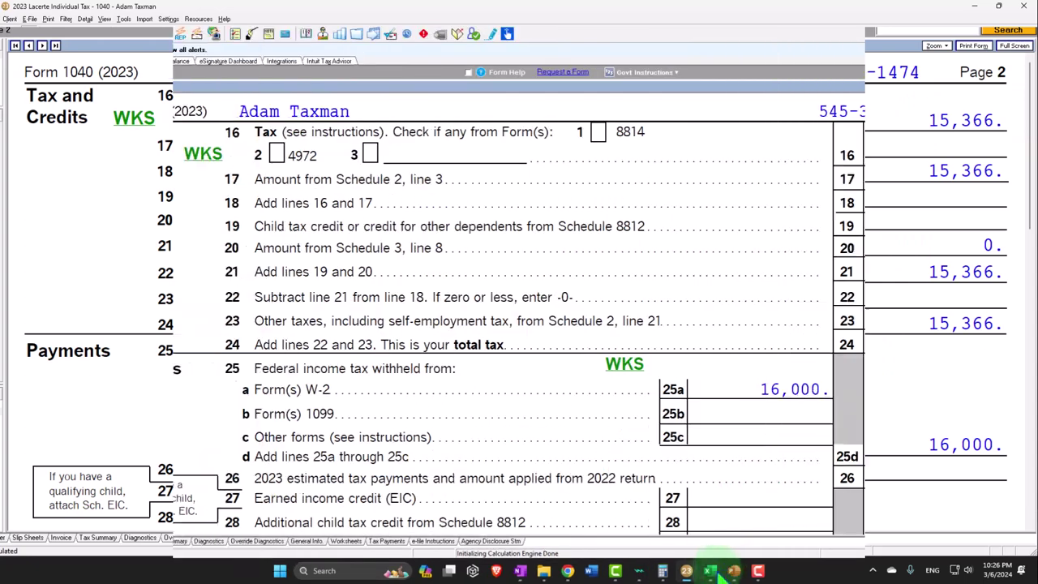
pyautogui.click(711, 571)
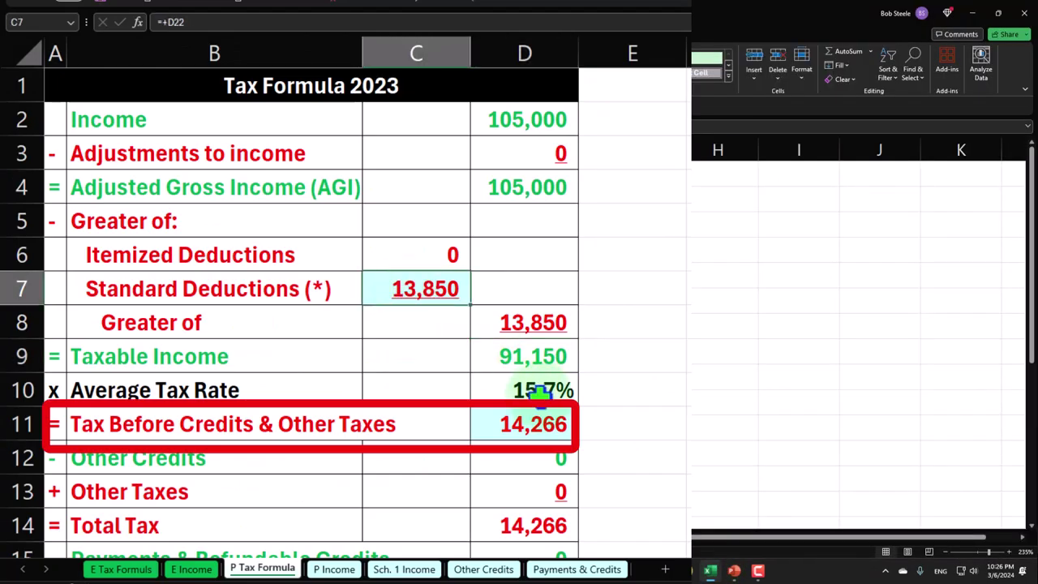
pyautogui.click(539, 415)
pyautogui.write('15,3')
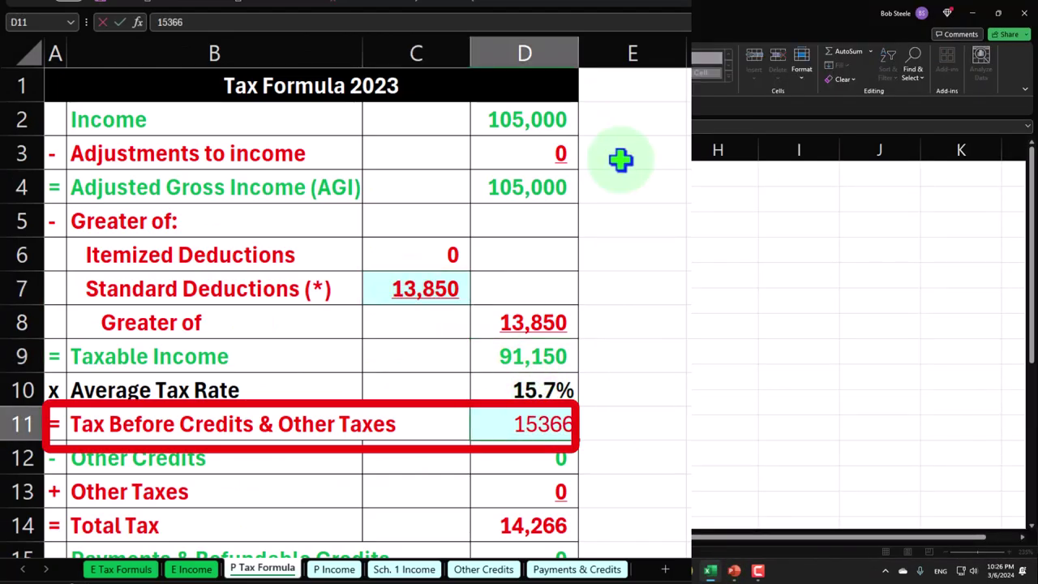
pyautogui.write('66')
pyautogui.press('Return')
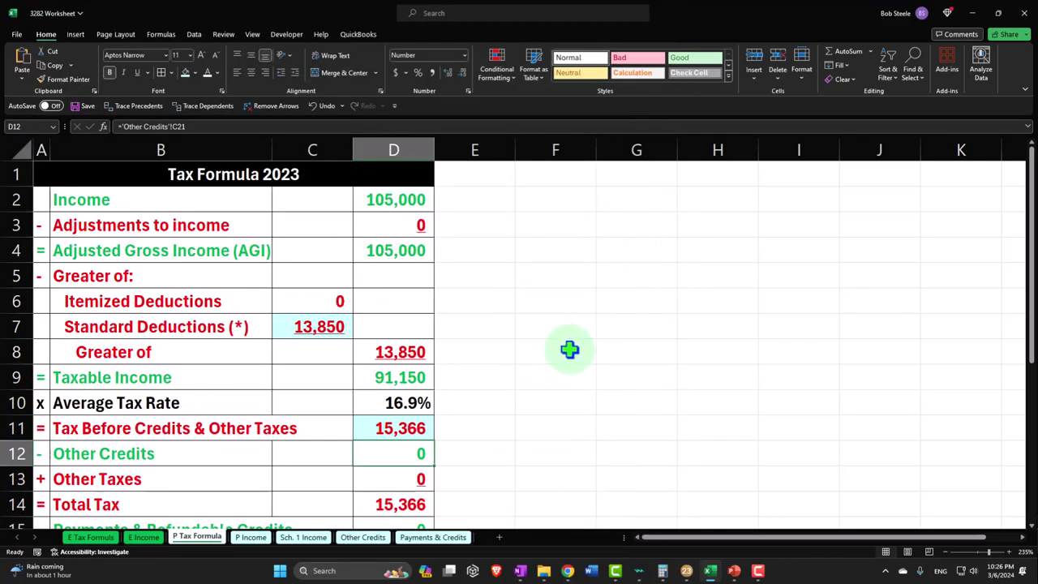
# Switch to Lacerte, clear the taxpayer's income tax refunds override in the State Refund worksheet, and review Form 1040 page 1 income.
pyautogui.click(686, 571)
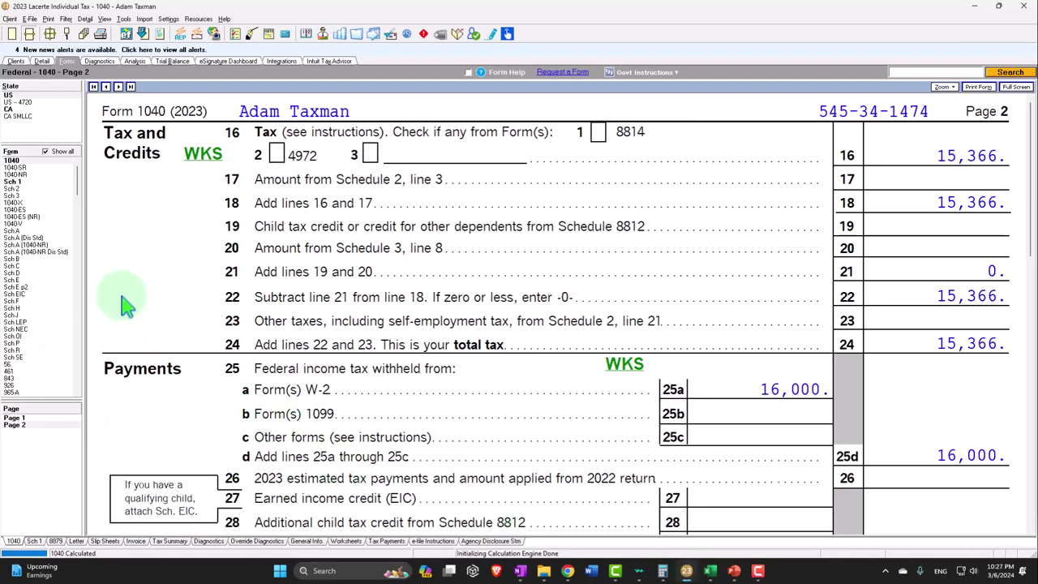
pyautogui.click(42, 61)
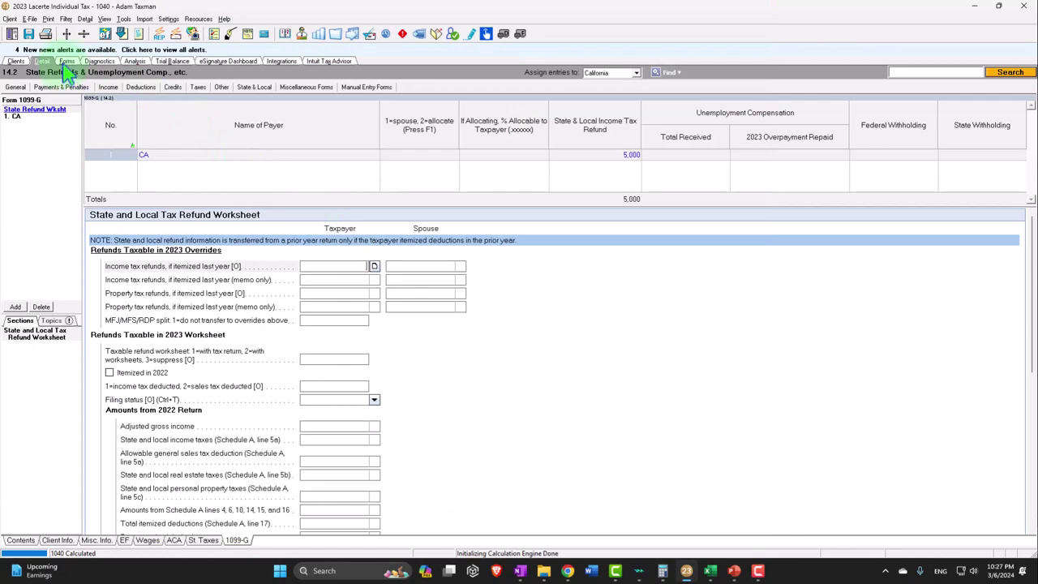
pyautogui.click(66, 63)
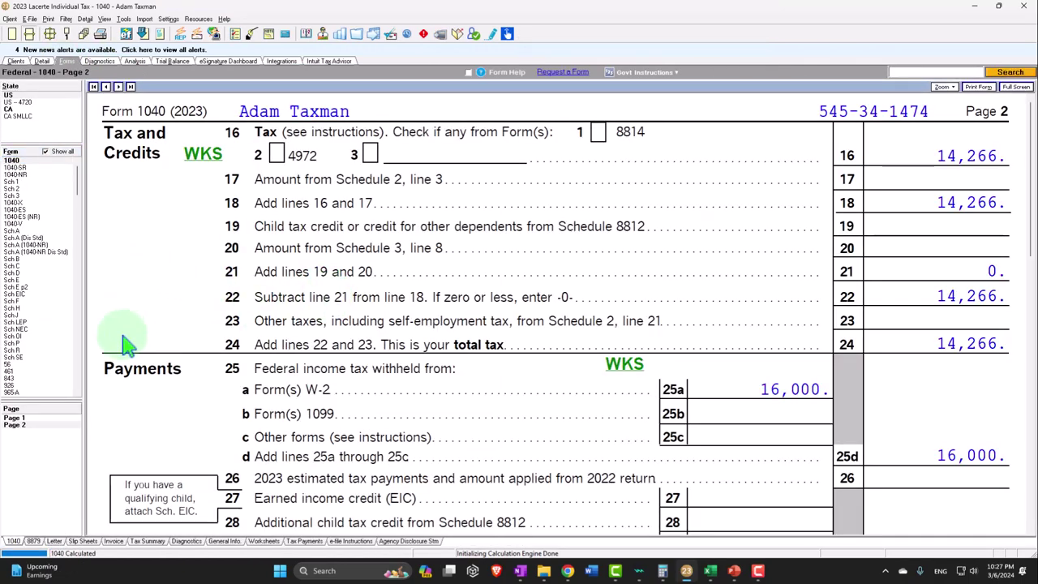
pyautogui.click(15, 418)
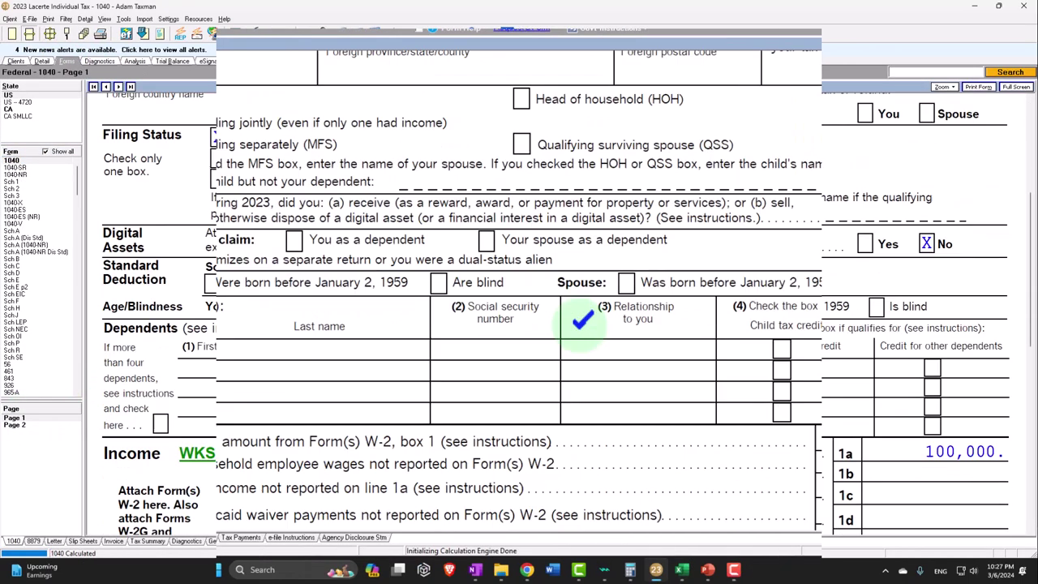
pyautogui.scroll(-8, 579, 336)
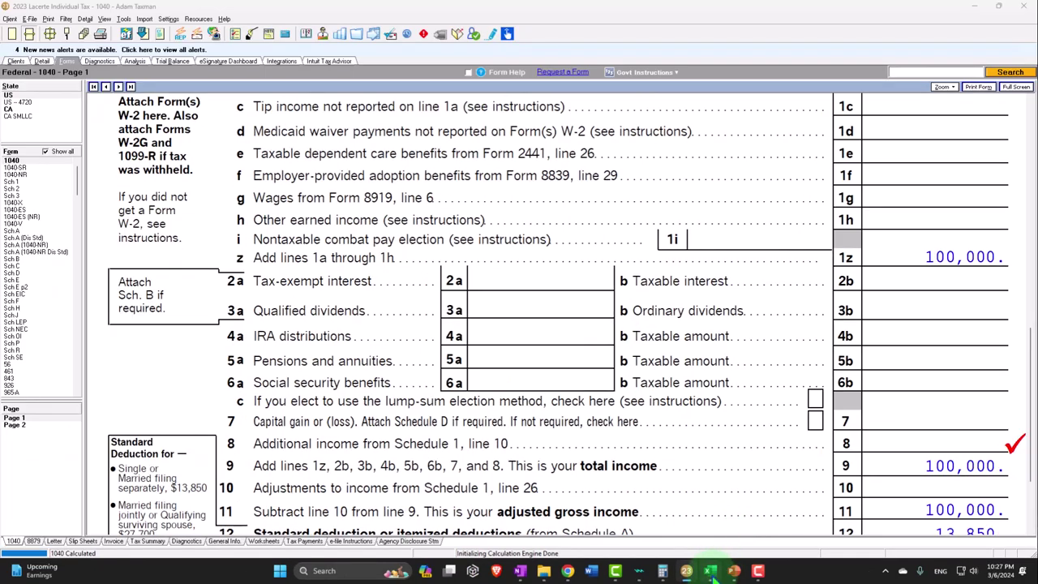
# Return to Excel and clear the taxable refund amount in cell C4 of the Sch. 1 Income sheet, checking the Schedule 1 total.
pyautogui.click(681, 569)
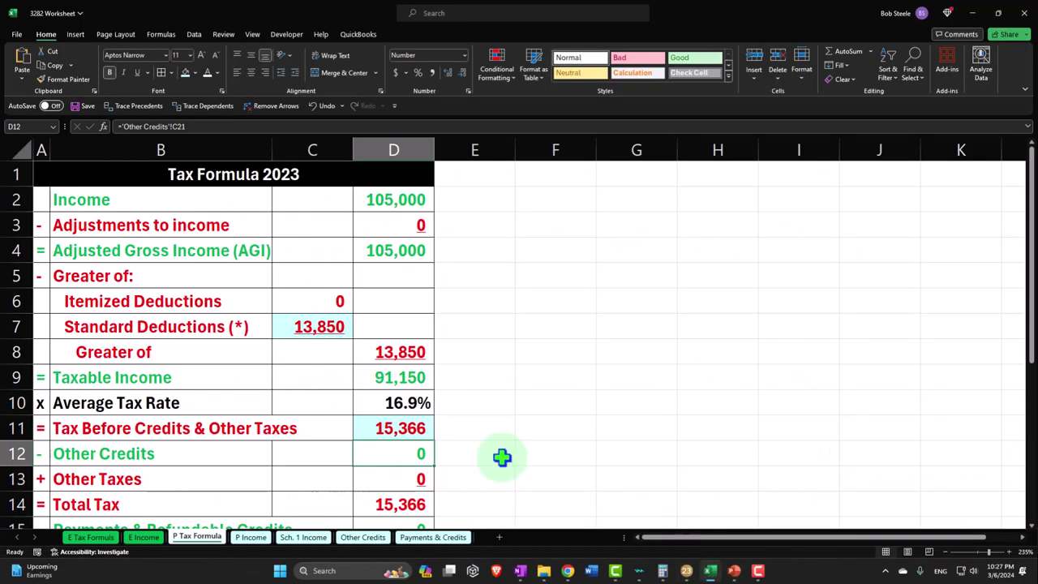
pyautogui.click(301, 537)
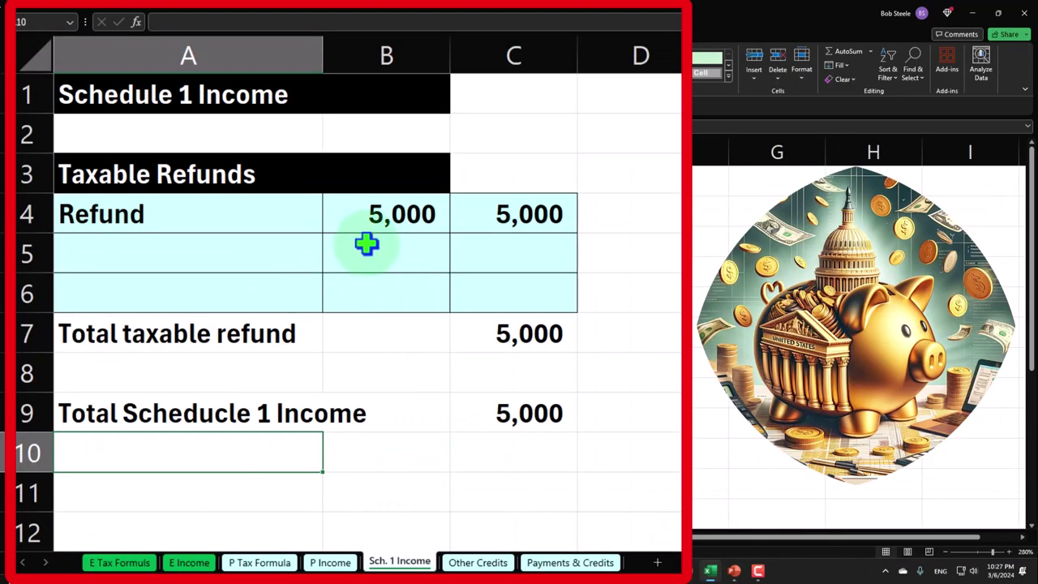
pyautogui.click(485, 214)
pyautogui.press('Delete')
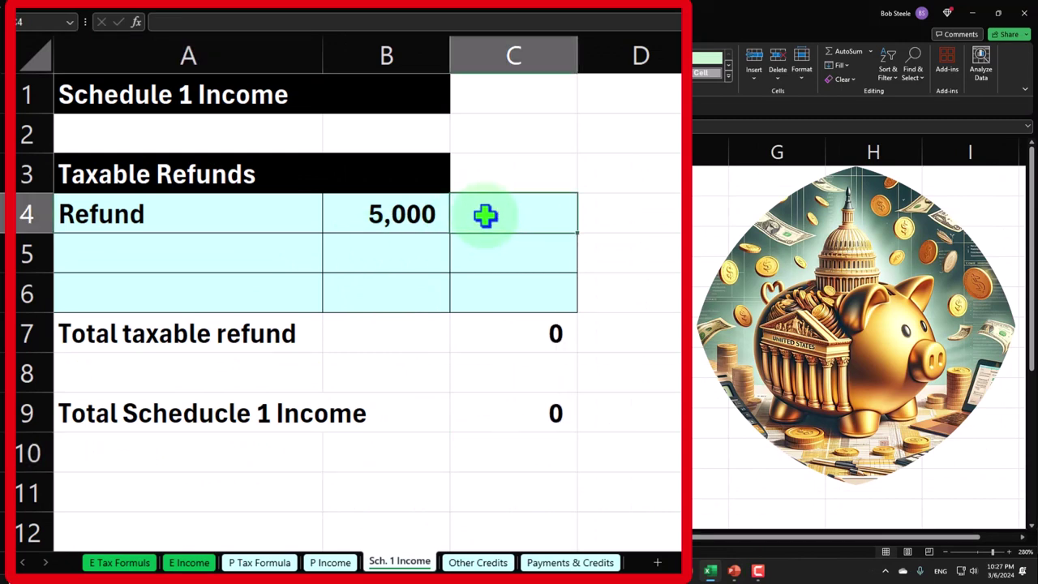
pyautogui.click(486, 396)
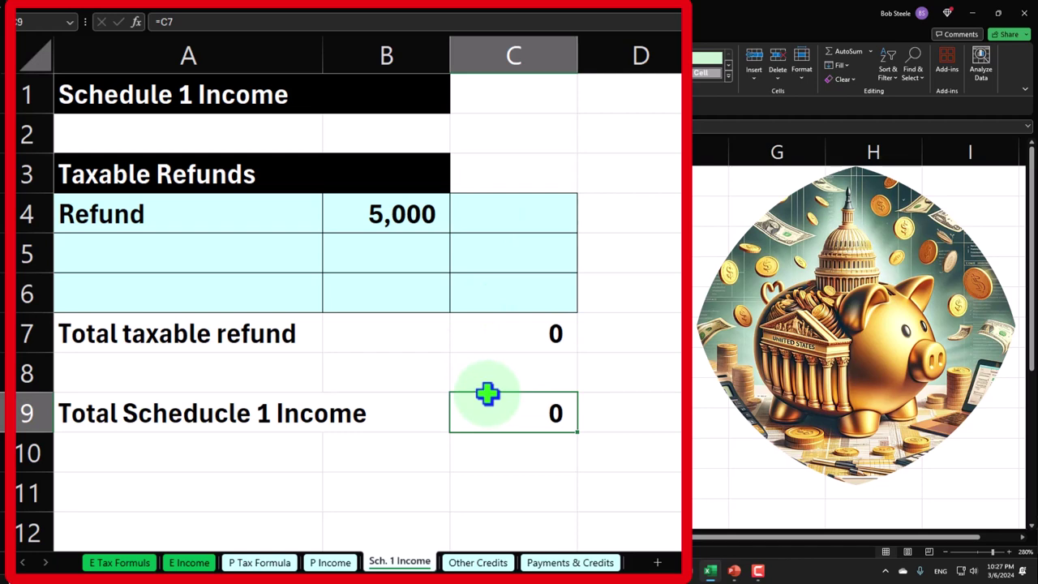
pyautogui.click(376, 210)
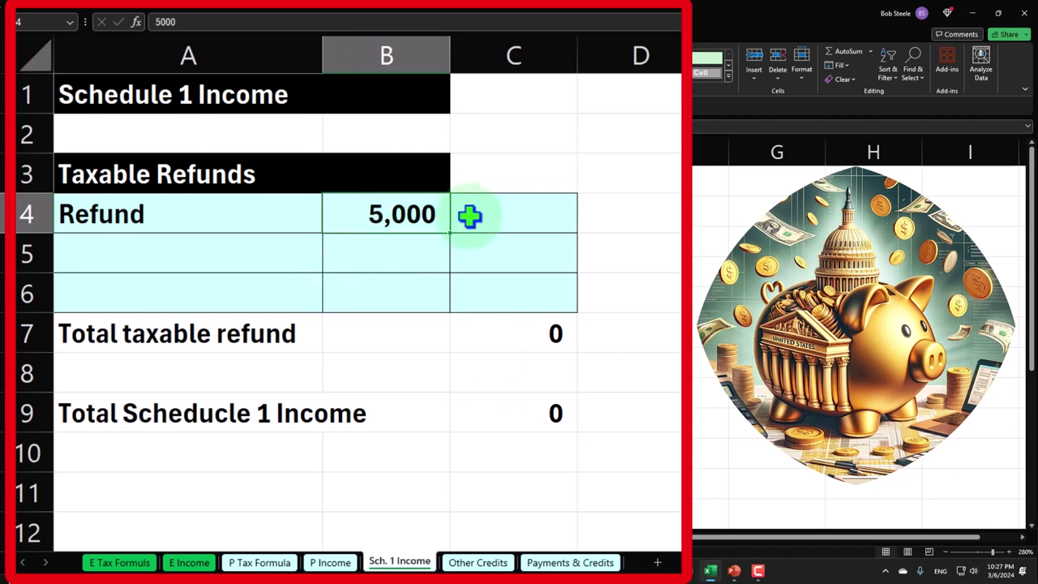
# Compare the P Tax Formula sheet with Form 1040 page 1 in Lacerte, examining the income lines, Schedule 1 income, standard deduction and taxable income.
pyautogui.click(268, 562)
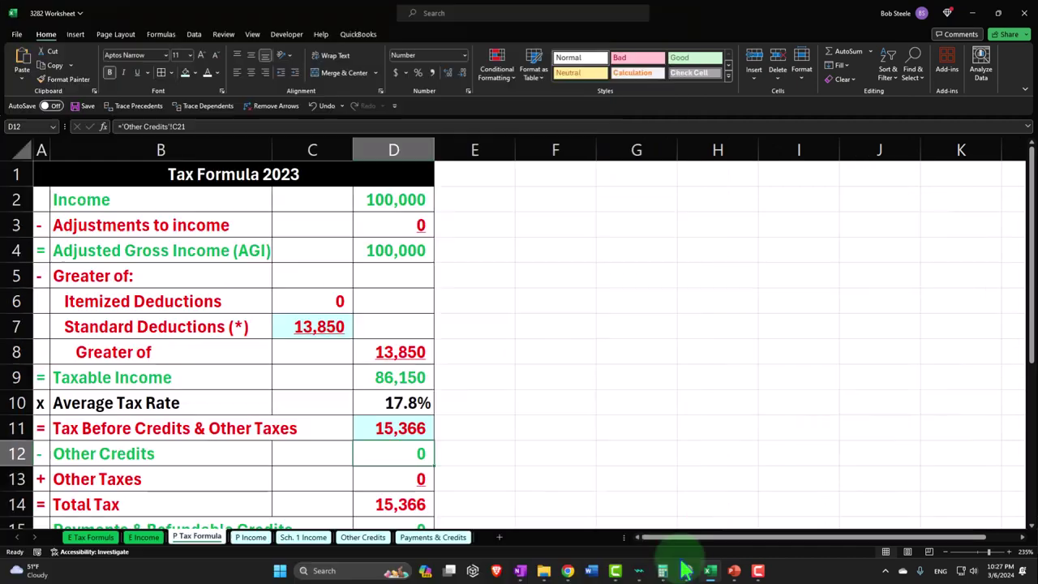
pyautogui.click(687, 571)
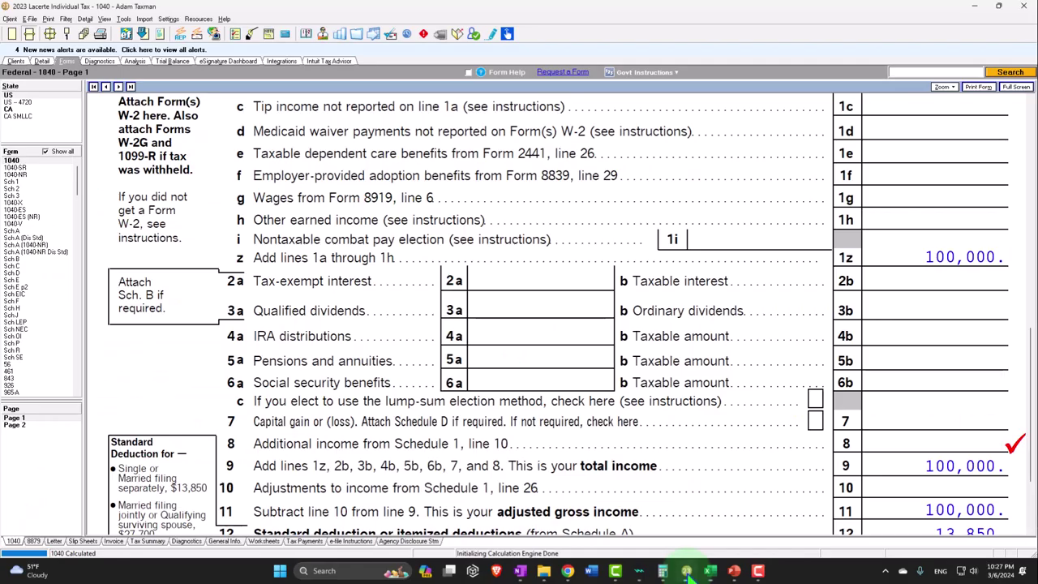
pyautogui.click(924, 436)
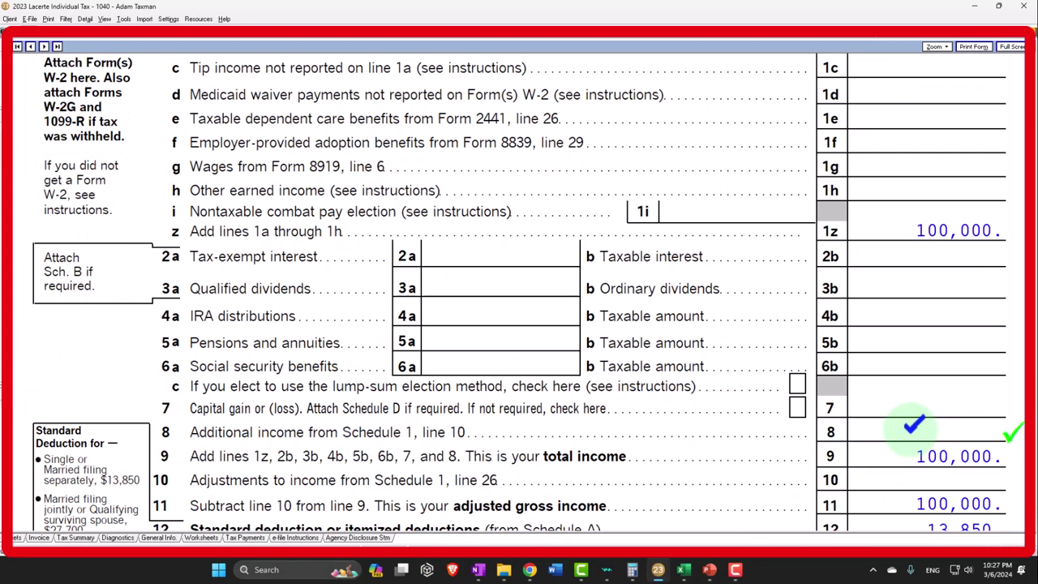
pyautogui.scroll(-3, 606, 441)
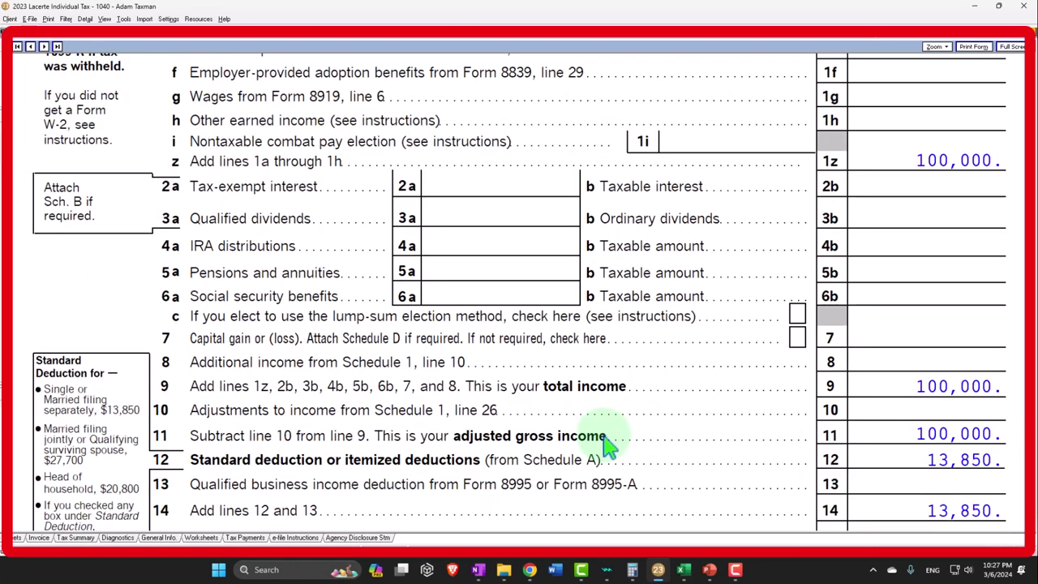
pyautogui.scroll(20, 607, 442)
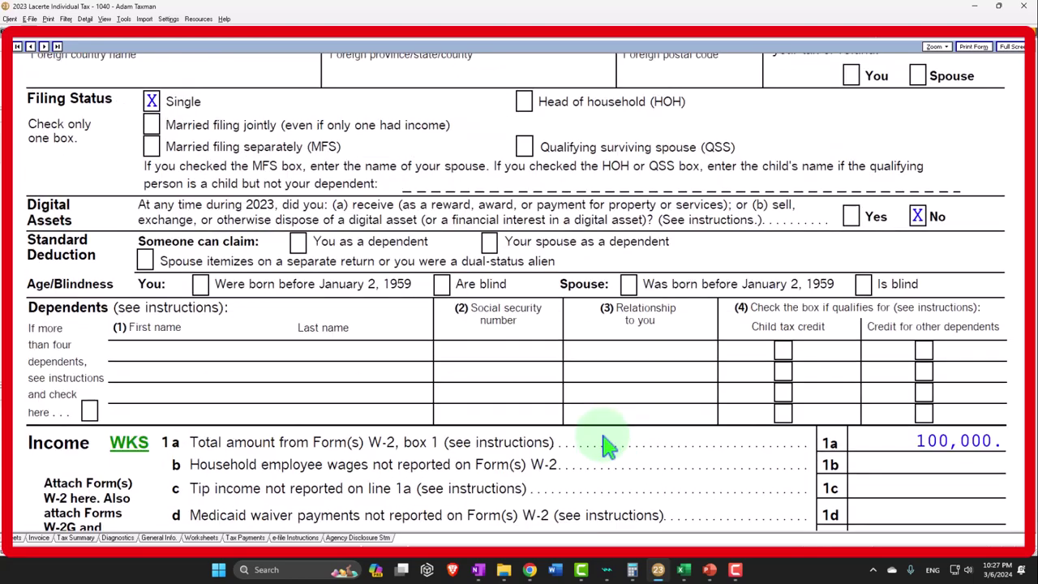
pyautogui.scroll(6, 606, 444)
pyautogui.scroll(-5, 606, 445)
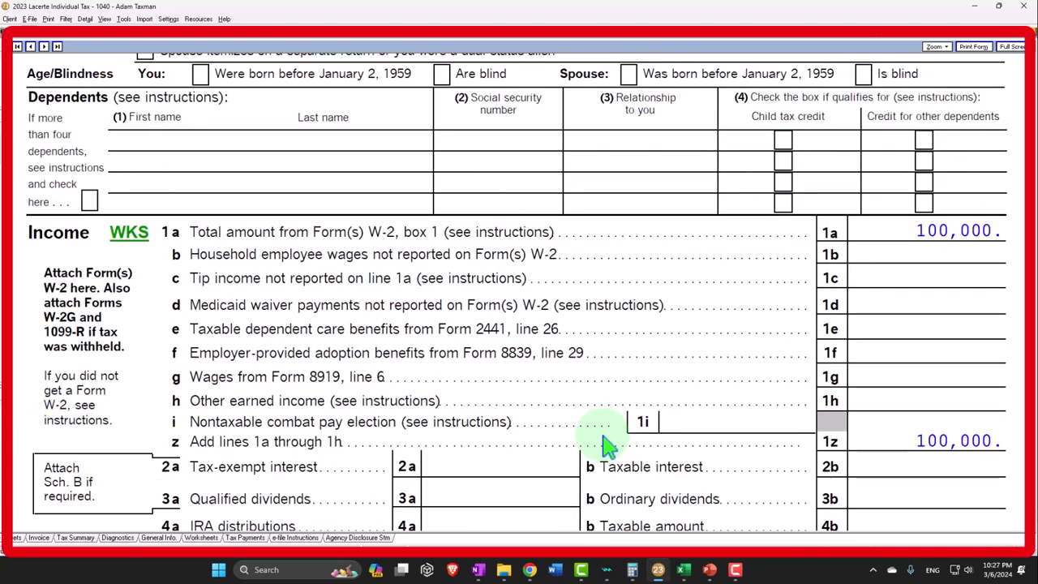
pyautogui.press('Escape')
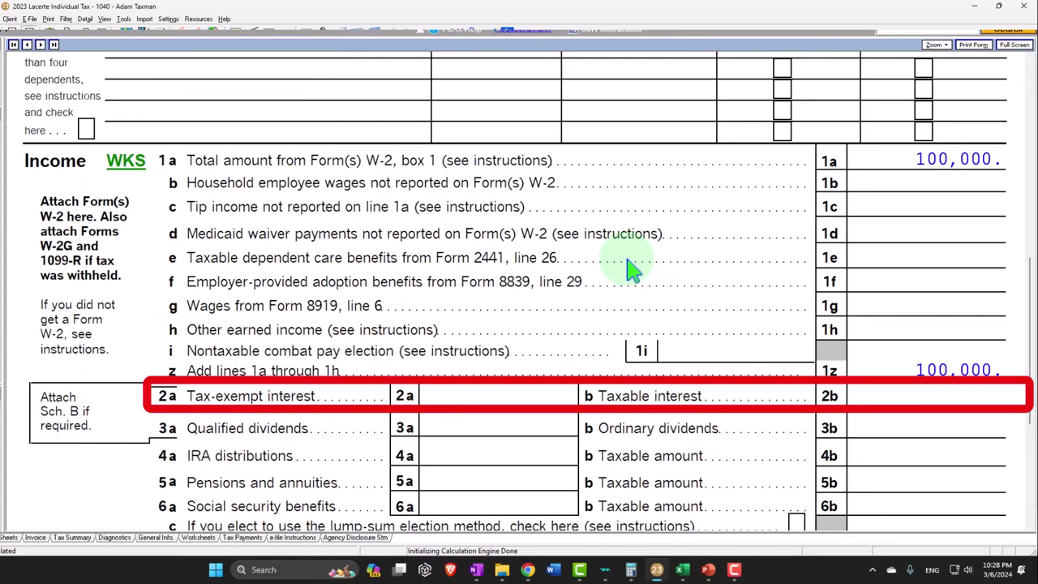
pyautogui.scroll(-6, 660, 292)
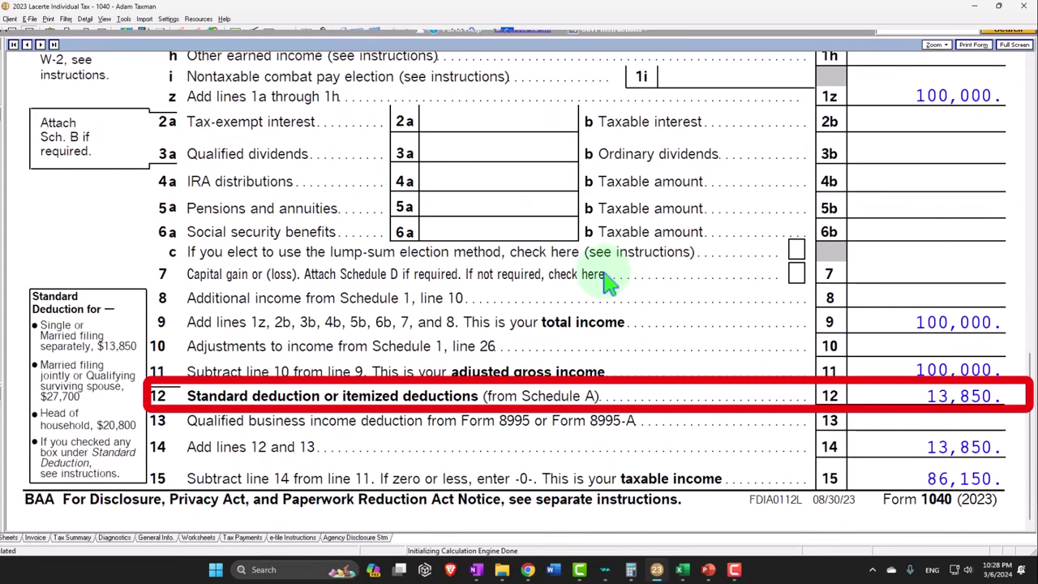